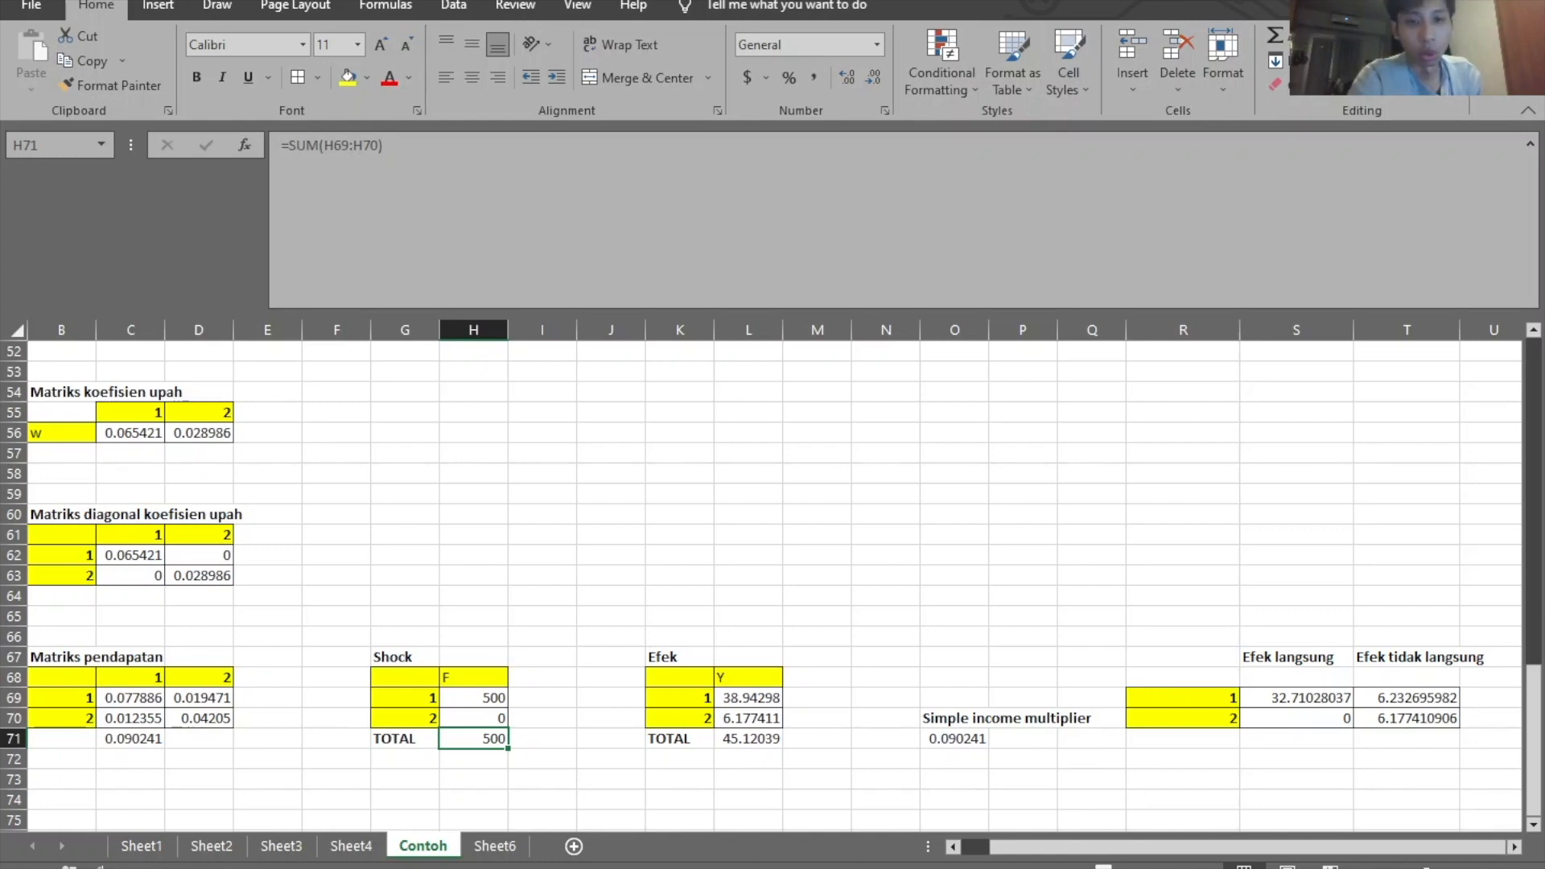
Switch to the presentation, review the type I income multiplier formula on the "Pengganda pendapatan" slides, and return to the workbook
{"action": "key", "text": "alt+Tab"}
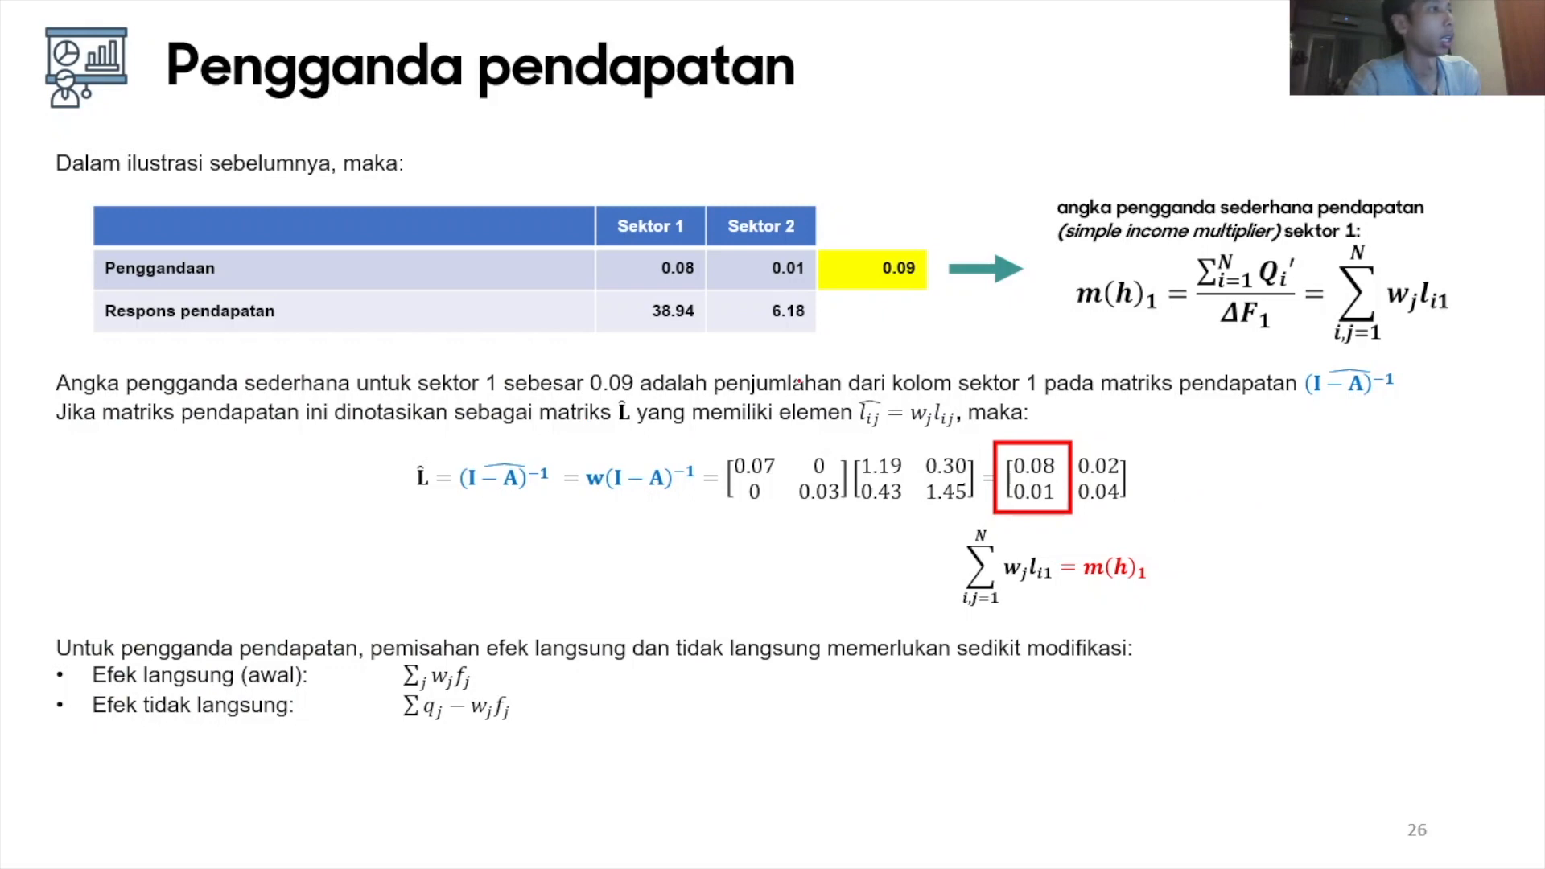
{"action": "key", "text": "Right"}
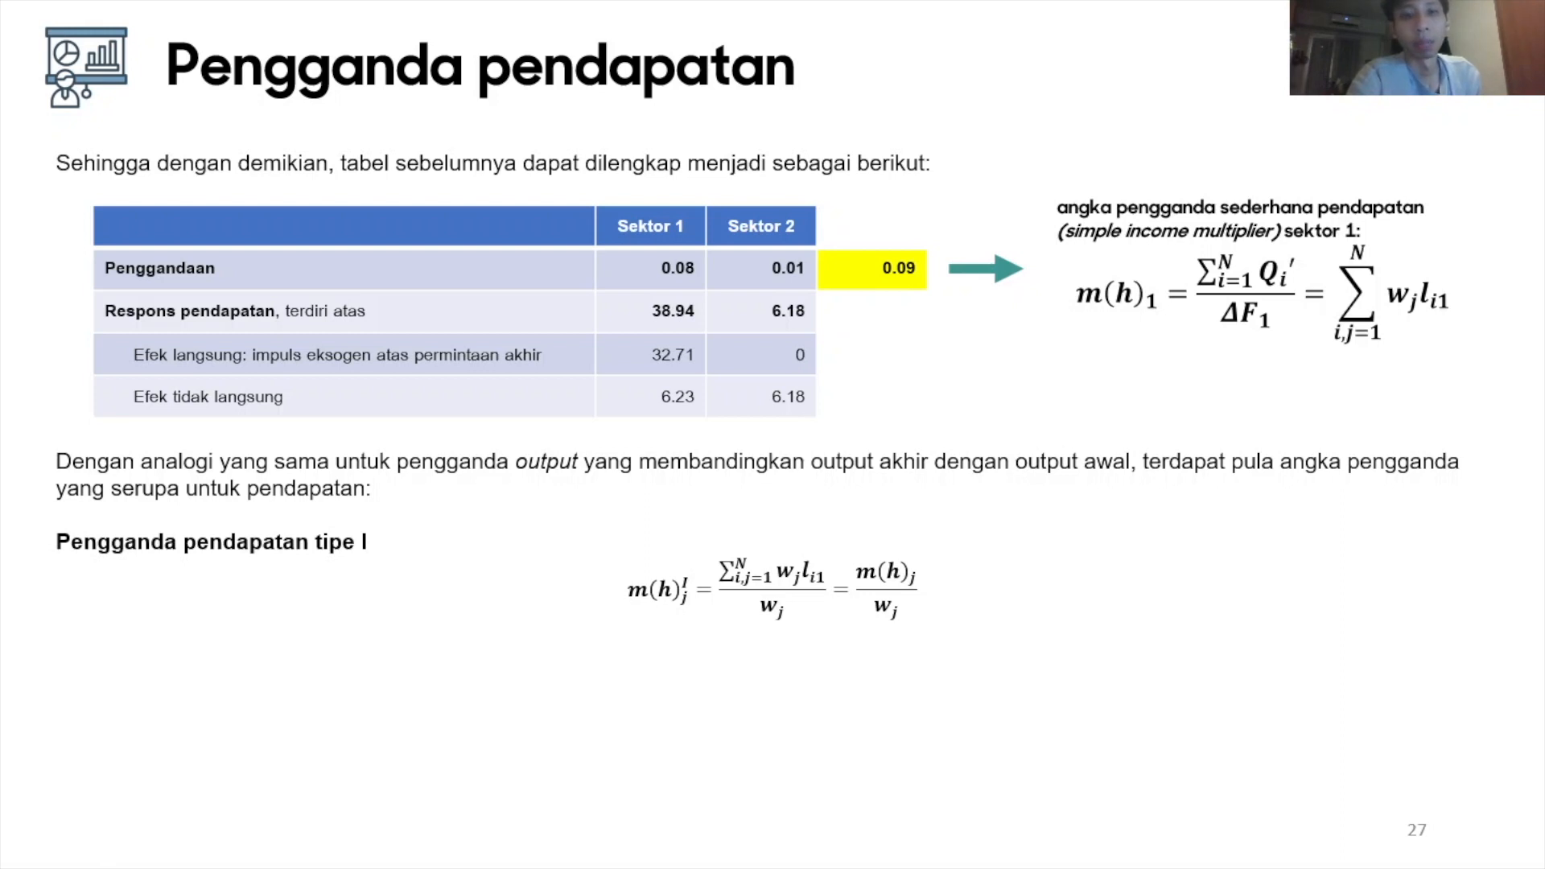
{"action": "key", "text": "alt+Tab"}
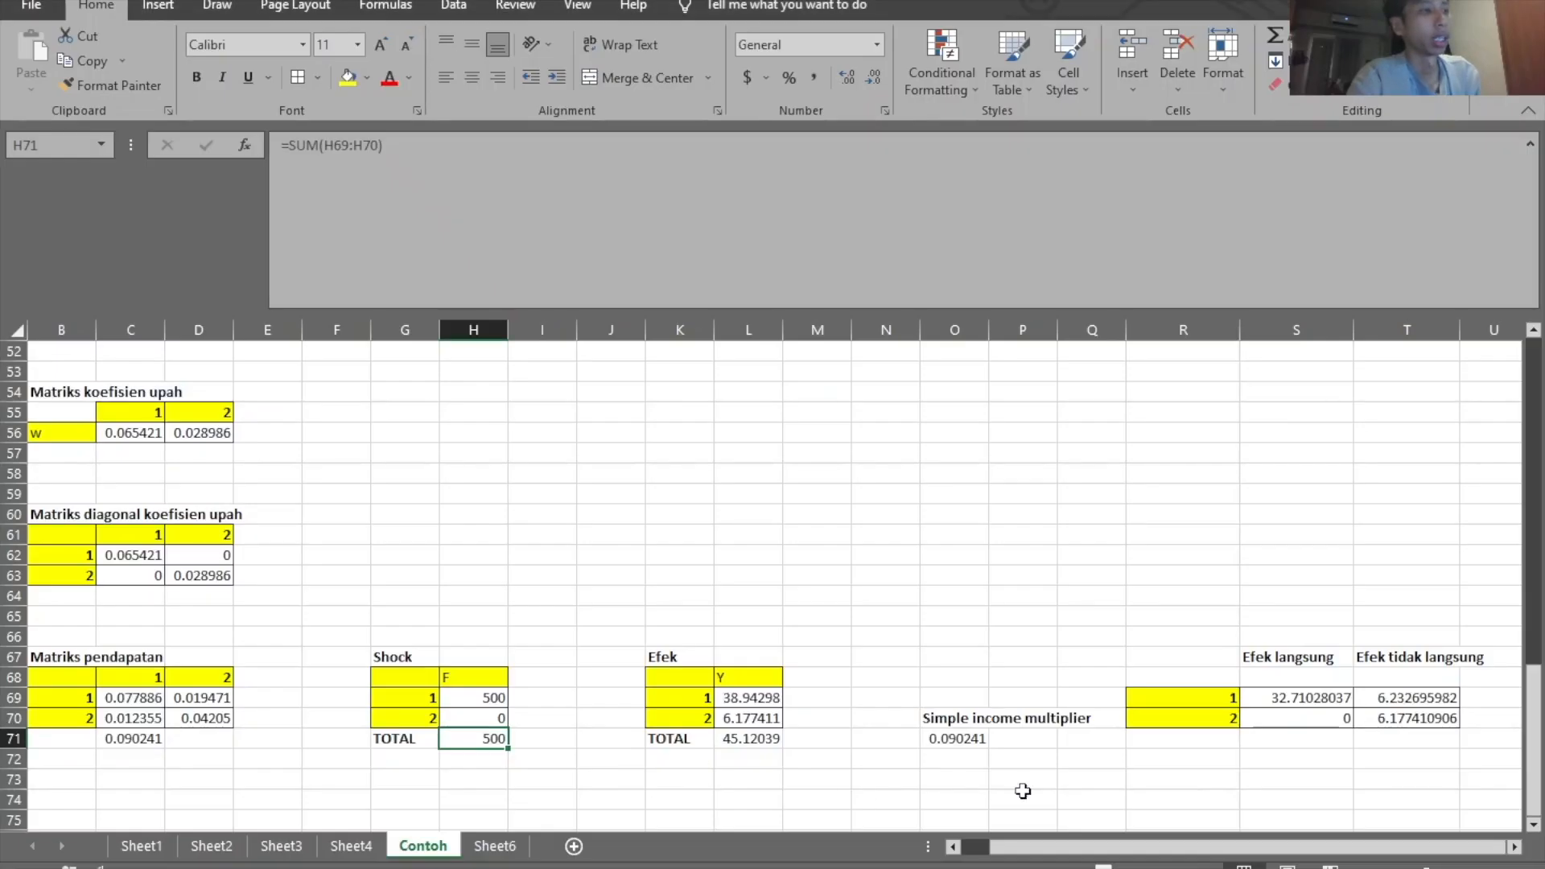
Enter the heading "Pengganda pendapatan tipe 1" in cell O74, below the simple income multiplier
{"action": "left_click", "coordinate": [1270, 737]}
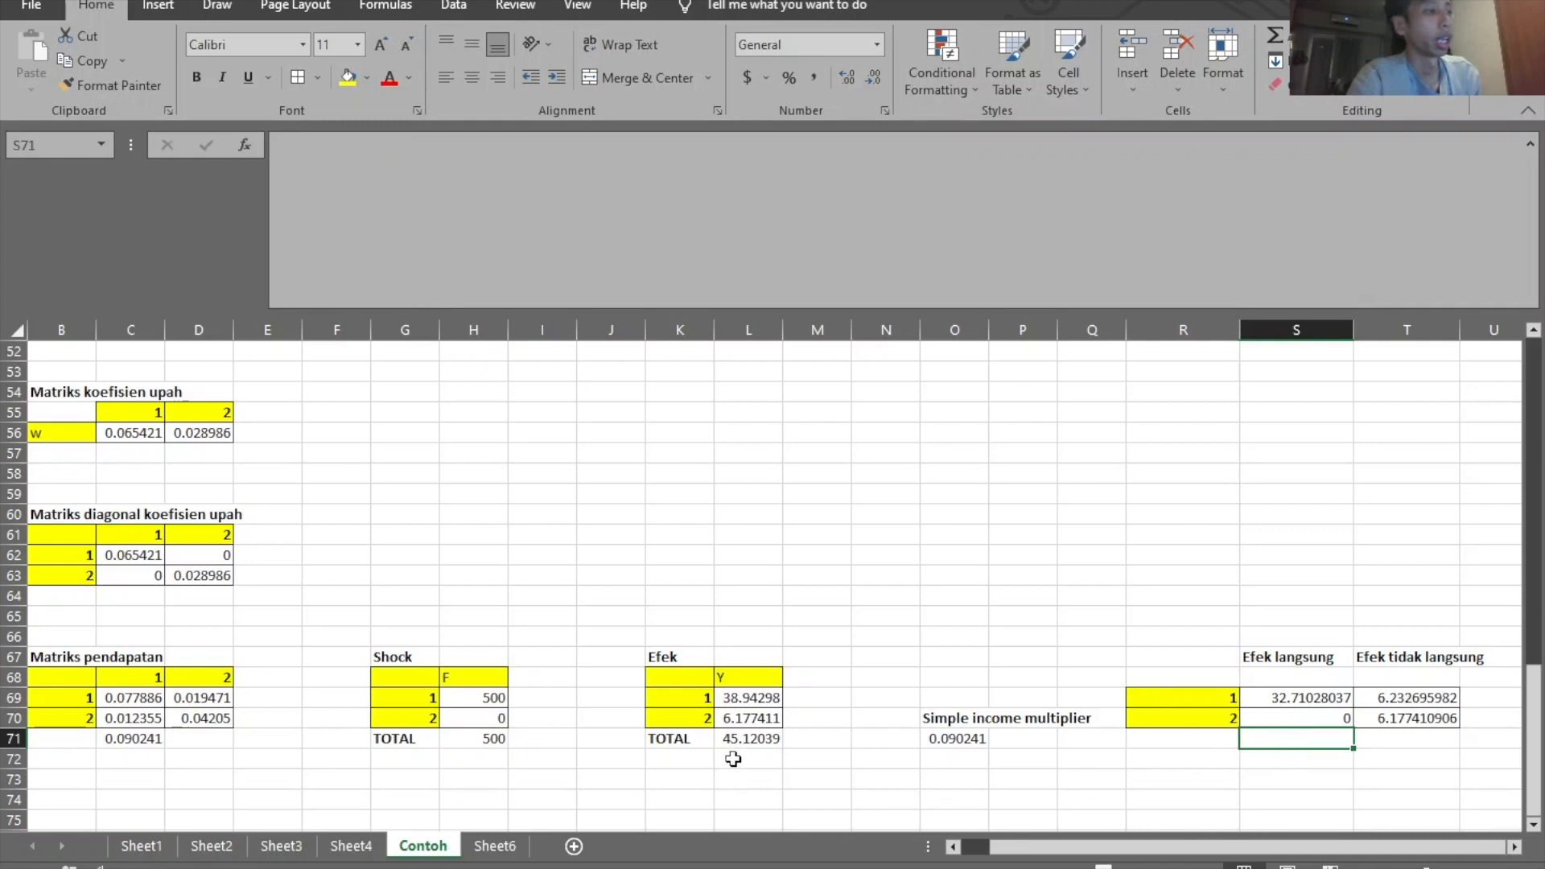
{"action": "left_click", "coordinate": [939, 794]}
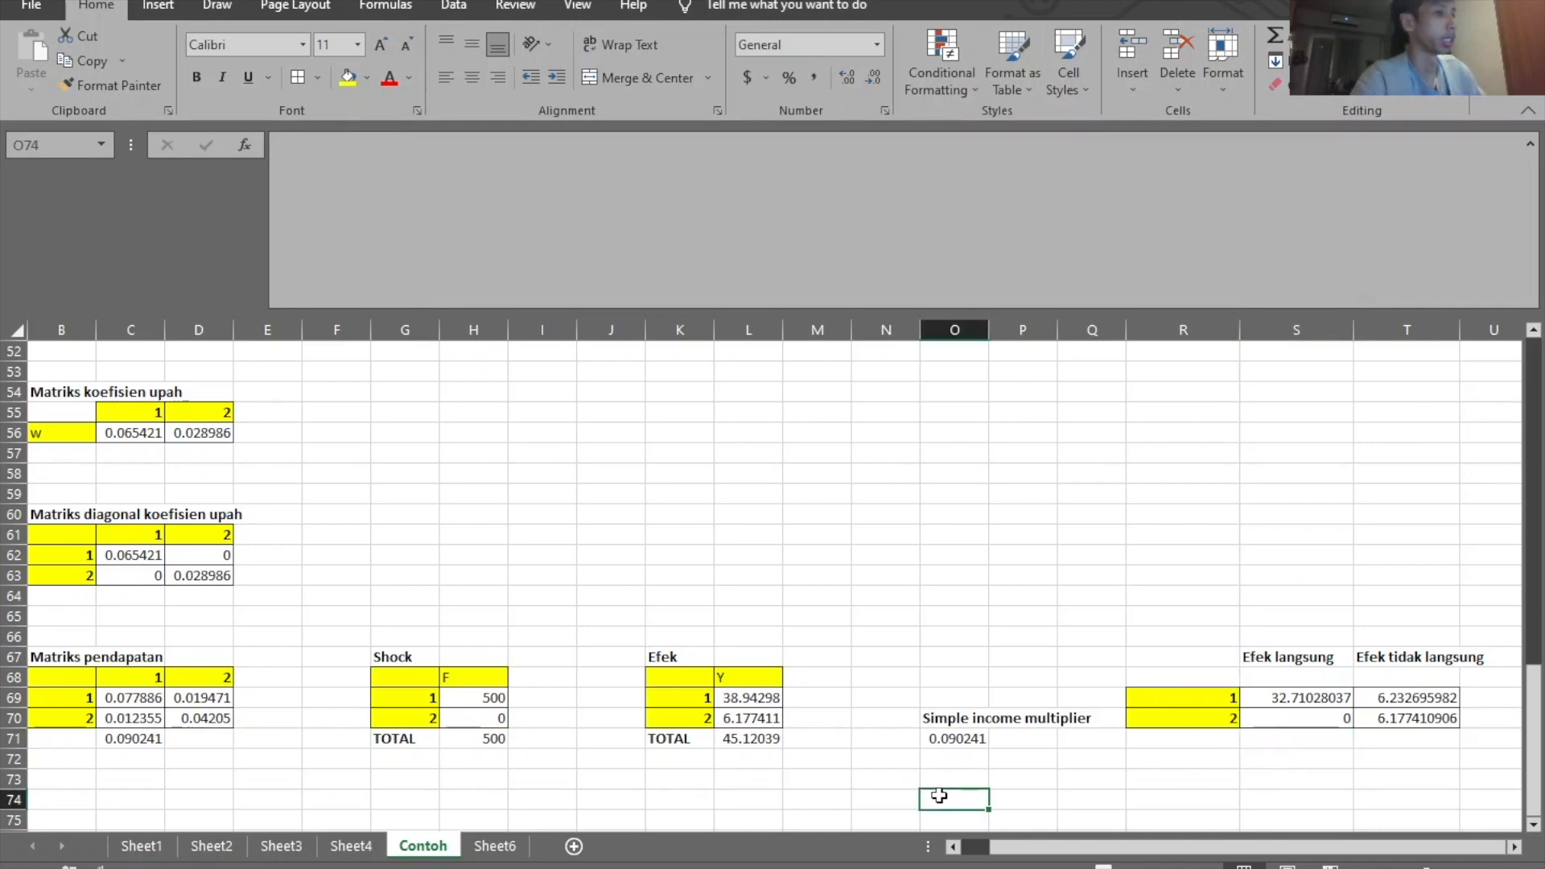
{"action": "type", "text": "P"}
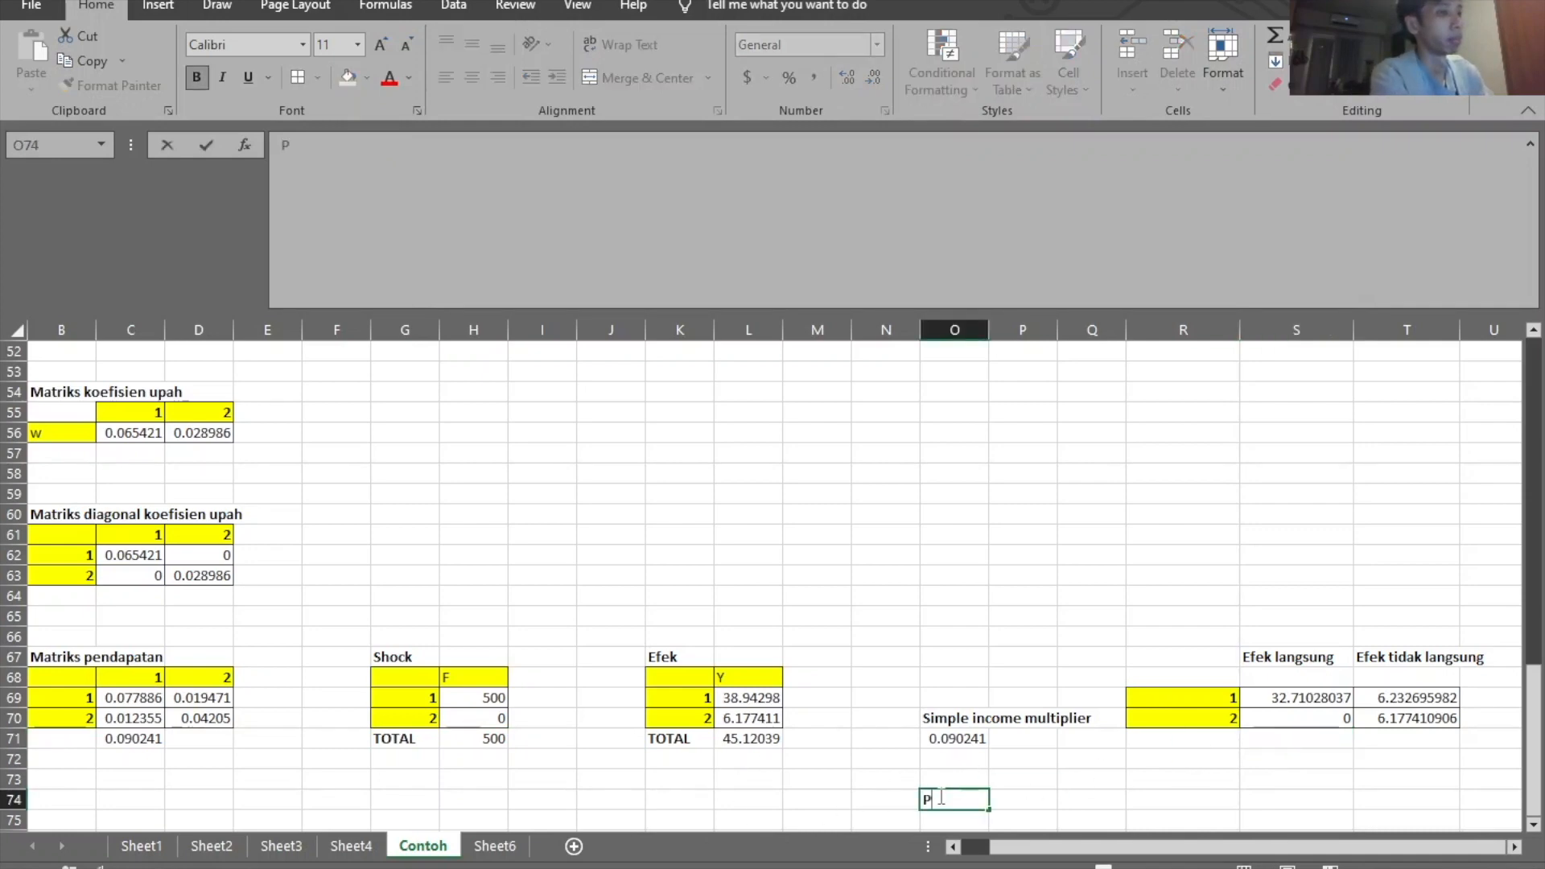
{"action": "type", "text": "engganda pendapatan "}
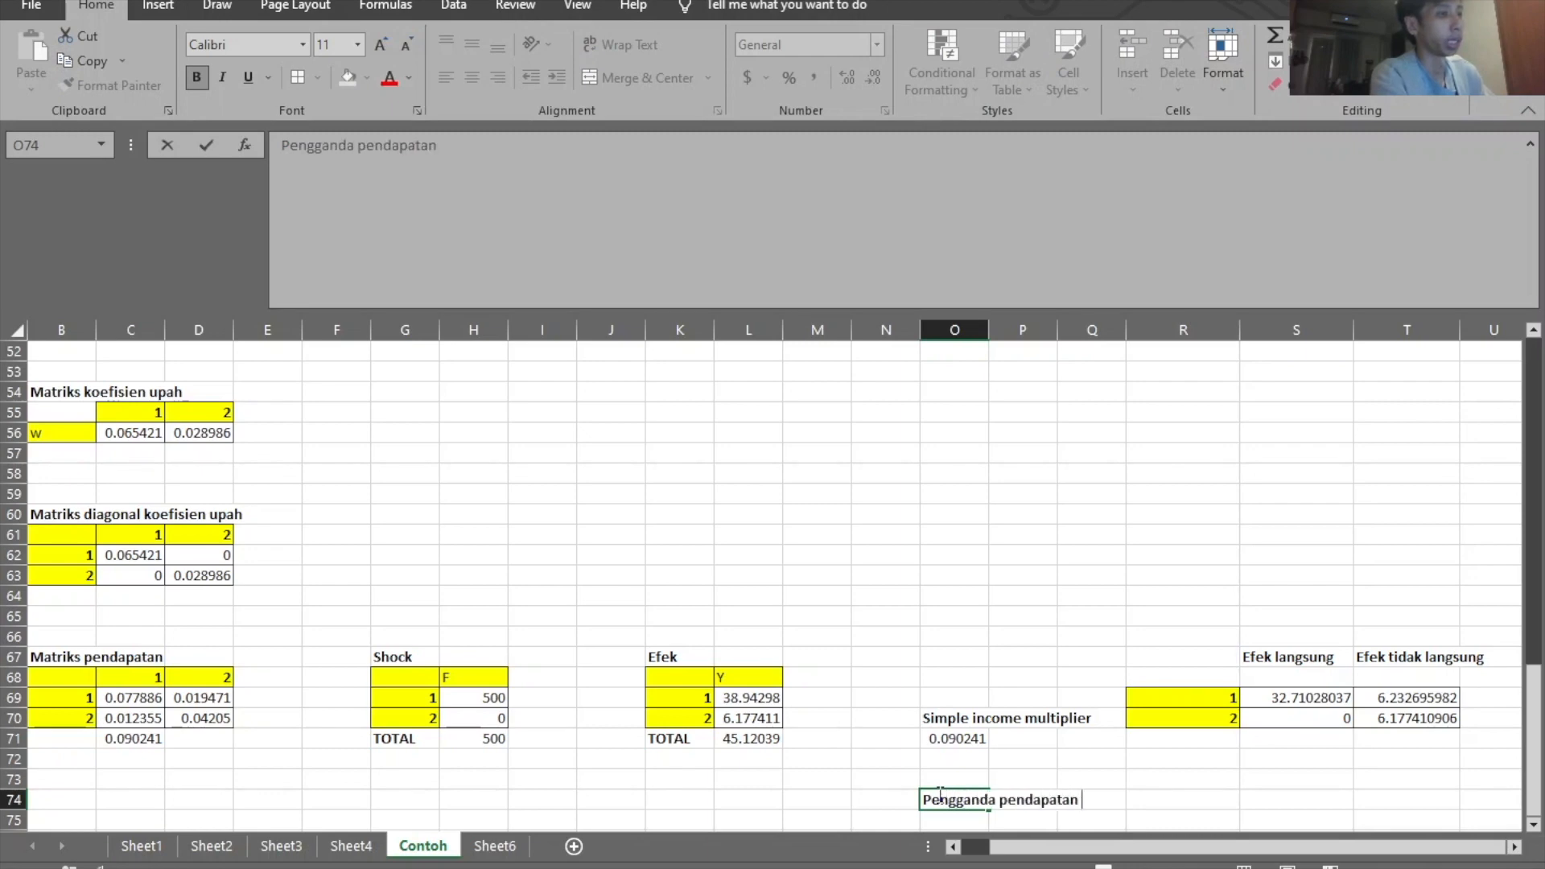
{"action": "type", "text": "tipe 1"}
{"action": "key", "text": "Return"}
In cell O75, divide the total effect in L71 by the sum of the direct effects in S69:S70
{"action": "type", "text": "="}
{"action": "left_click", "coordinate": [723, 739]}
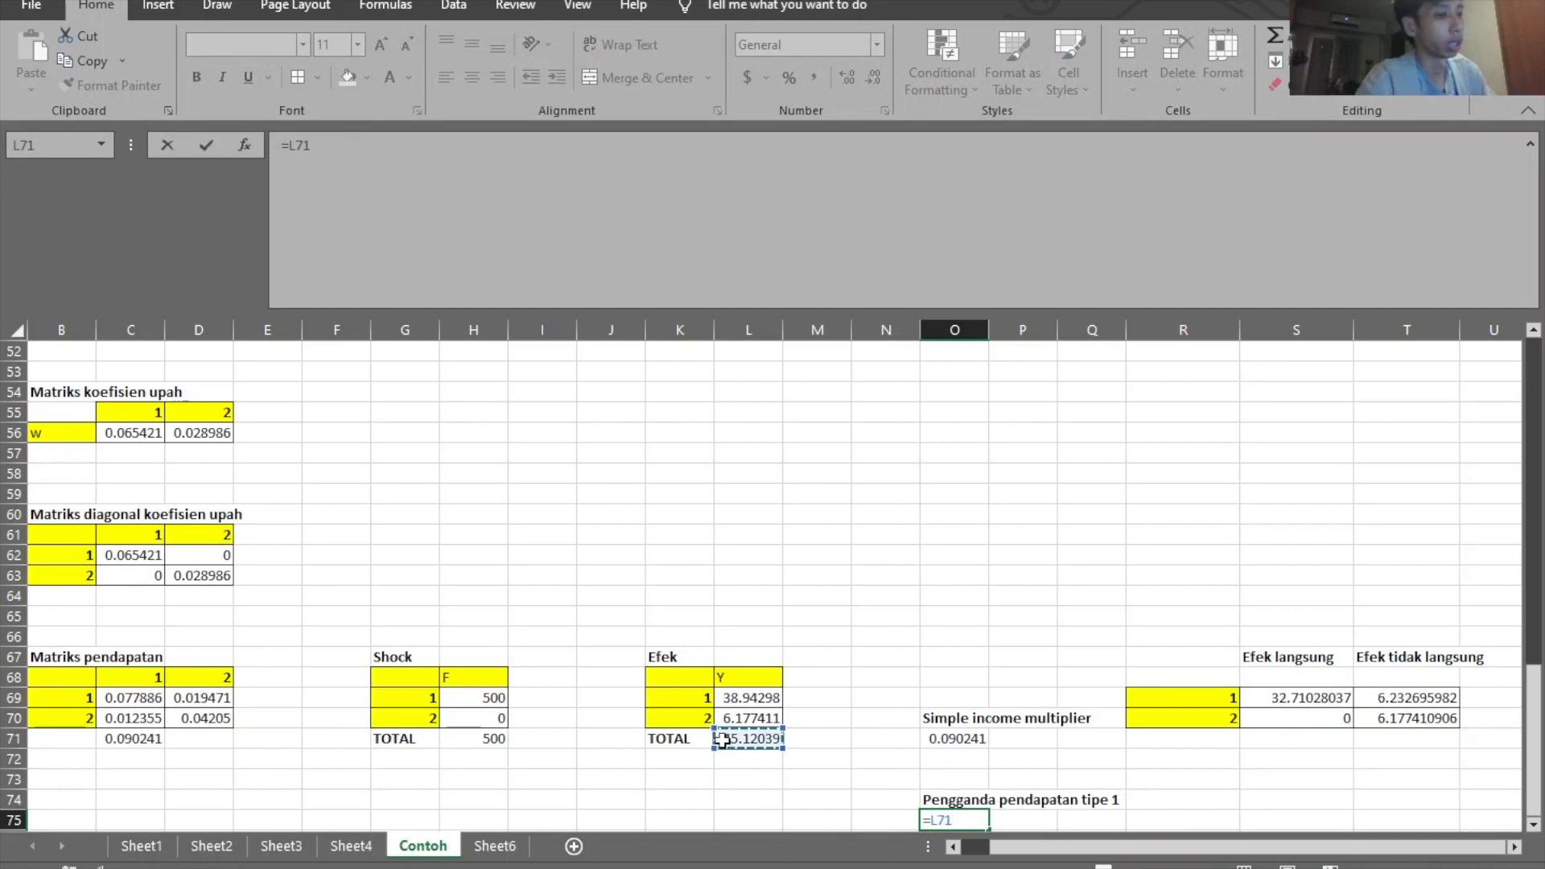
{"action": "type", "text": "/"}
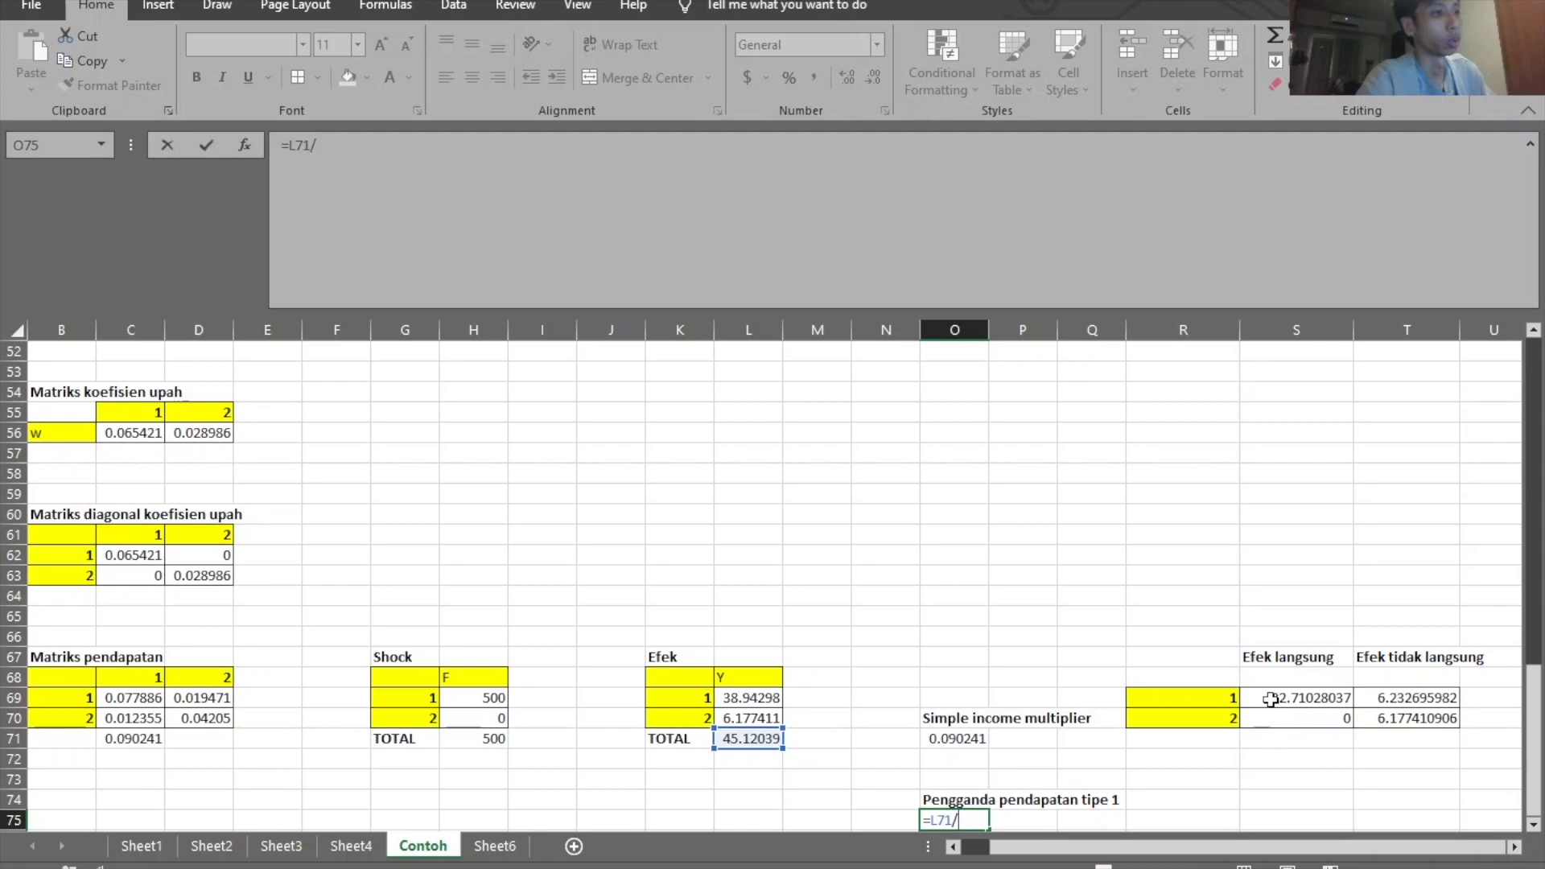
{"action": "type", "text": "sum("}
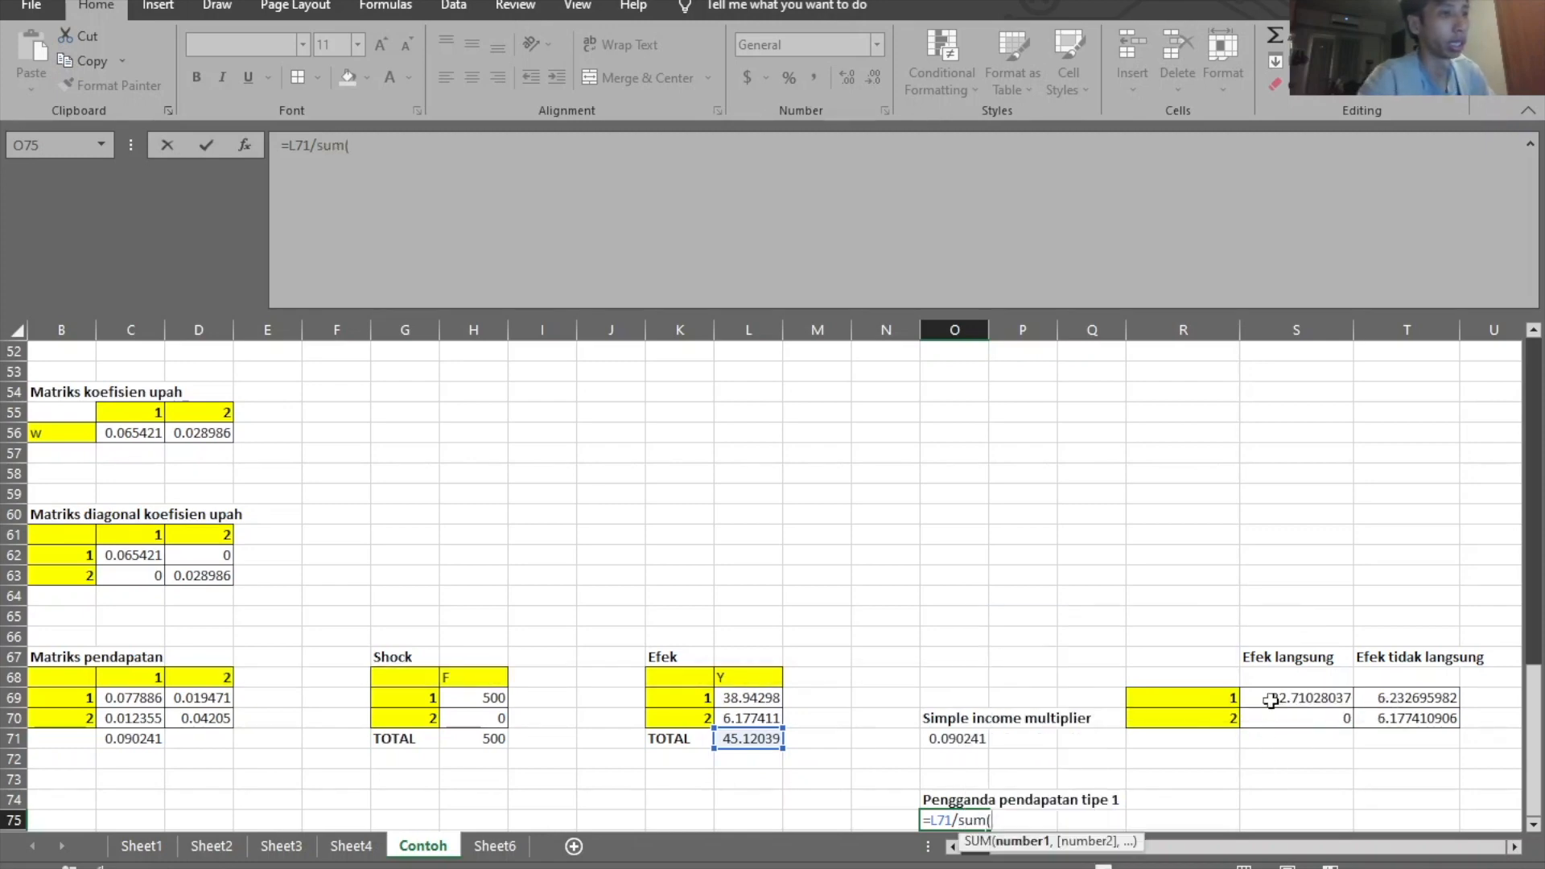
{"action": "left_click_drag", "start_coordinate": [1269, 700], "coordinate": [1264, 716]}
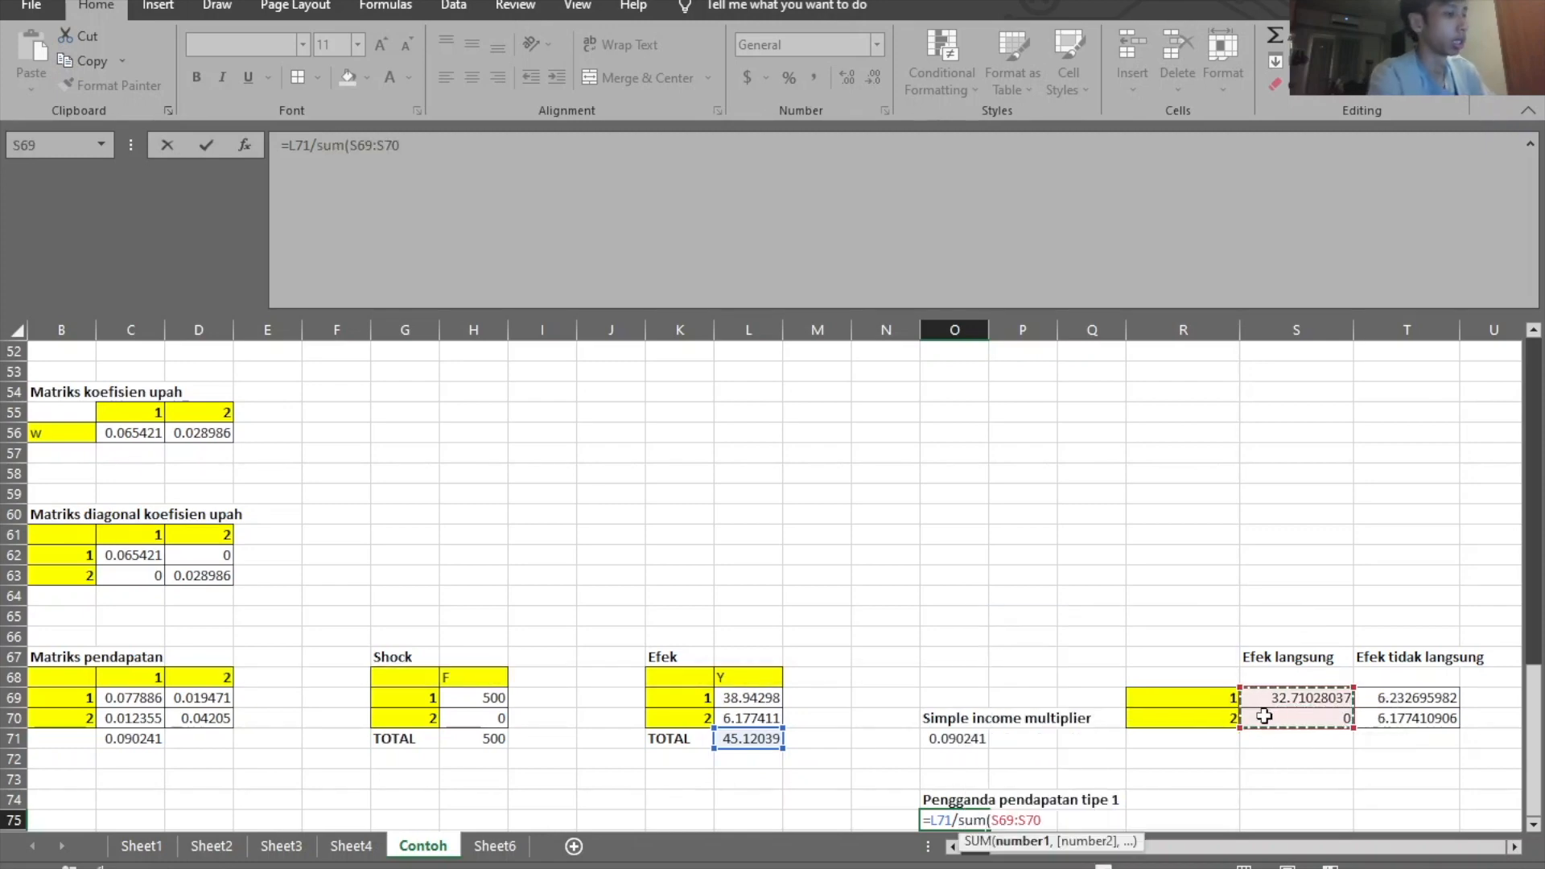
{"action": "key", "text": "Return"}
{"action": "key", "text": "Up"}
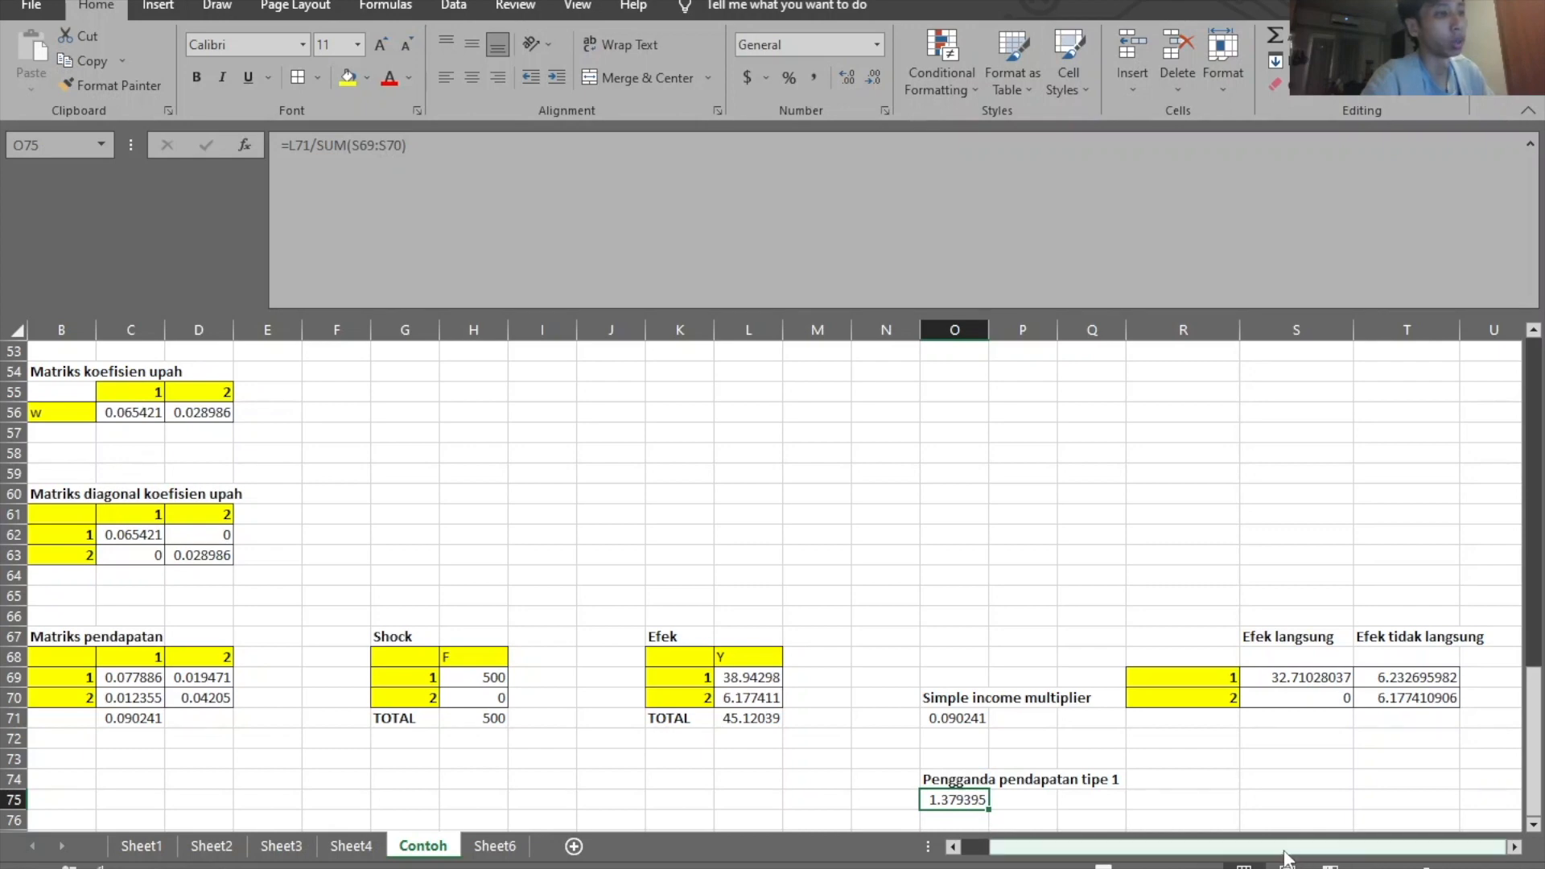
Begin a second multiplier formula in cell O76, with the wage coefficient and income matrices in view
{"action": "scroll", "coordinate": [969, 768], "scroll_direction": "down", "scroll_amount": 1}
{"action": "left_click", "coordinate": [964, 763]}
{"action": "type", "text": "="}
{"action": "left_click_drag", "start_coordinate": [1036, 847], "coordinate": [1020, 847]}
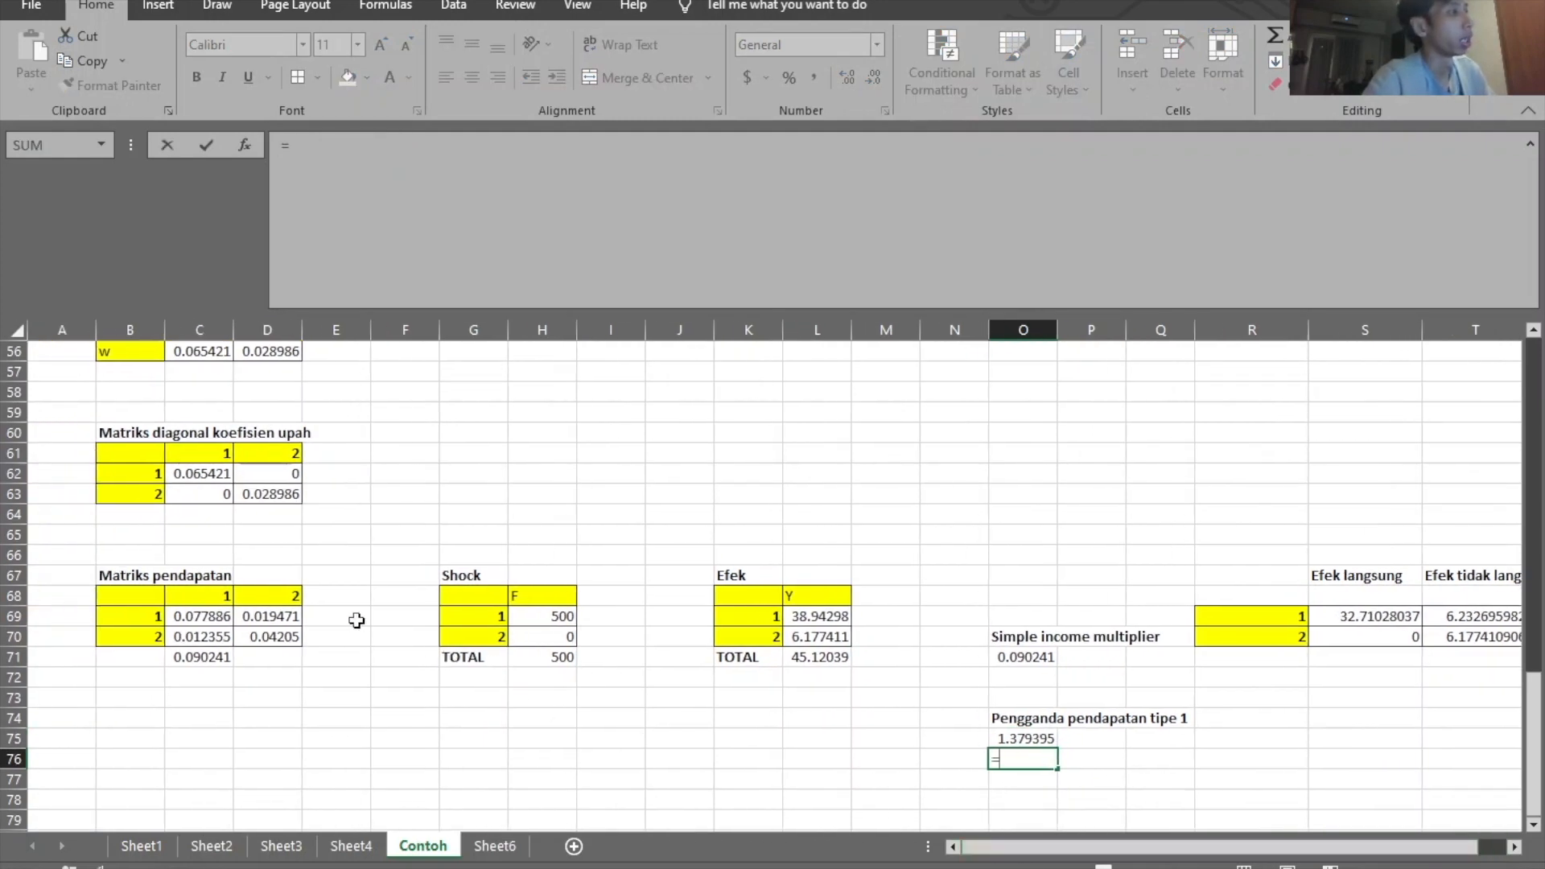
{"action": "scroll", "coordinate": [356, 621], "scroll_direction": "up", "scroll_amount": 1}
{"action": "left_click", "coordinate": [187, 414]}
{"action": "type", "text": "/"}
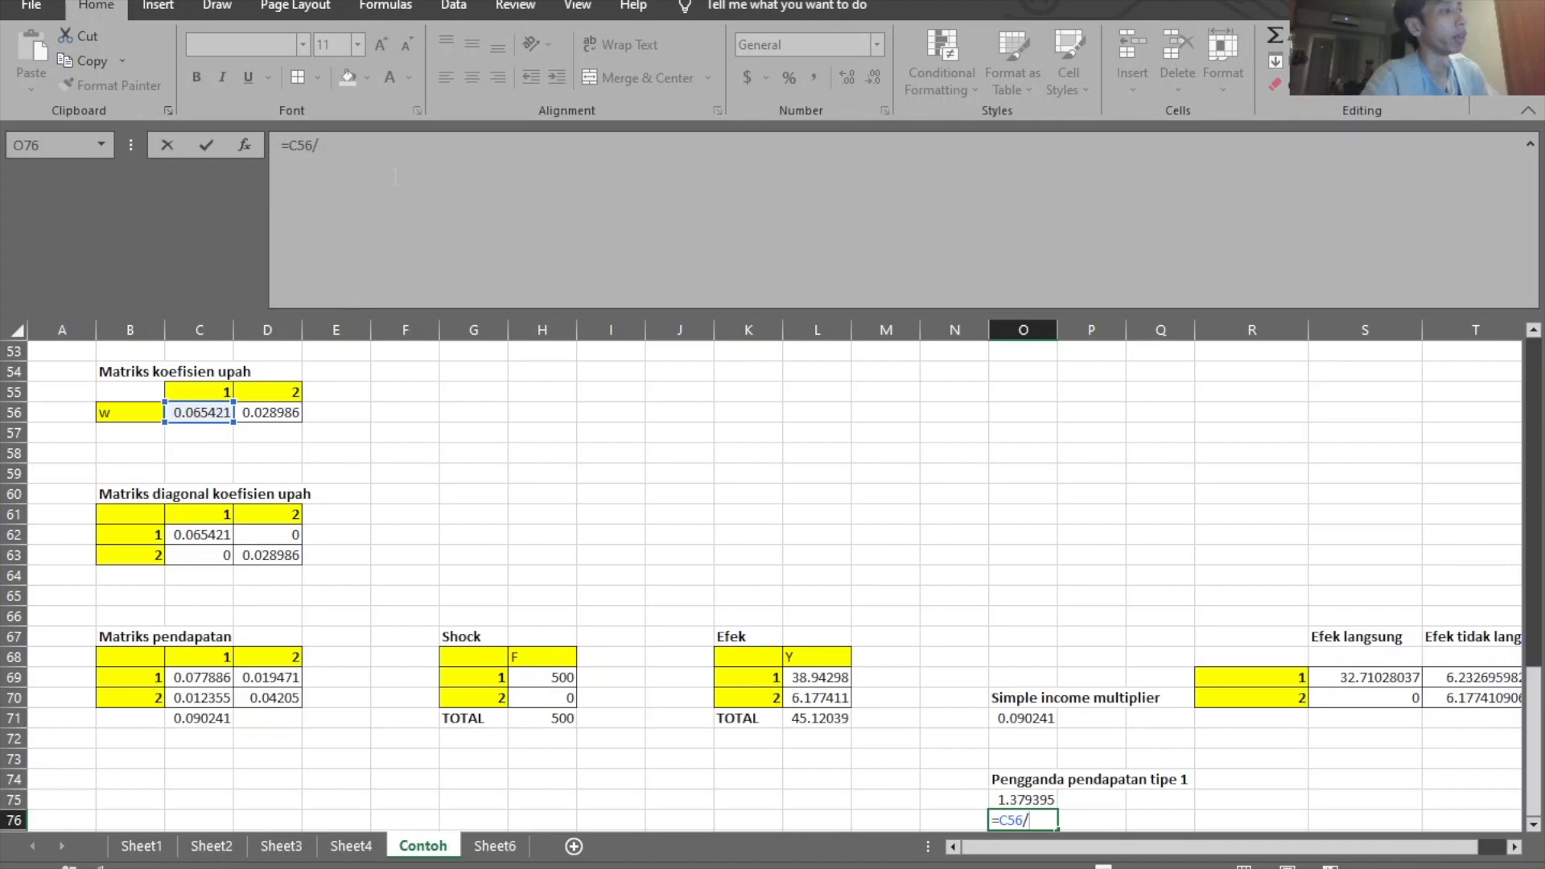
{"action": "left_click", "coordinate": [376, 219]}
{"action": "key", "text": "BackSpace"}
{"action": "key", "text": "BackSpace"}
{"action": "key", "text": "BackSpace"}
{"action": "key", "text": "BackSpace"}
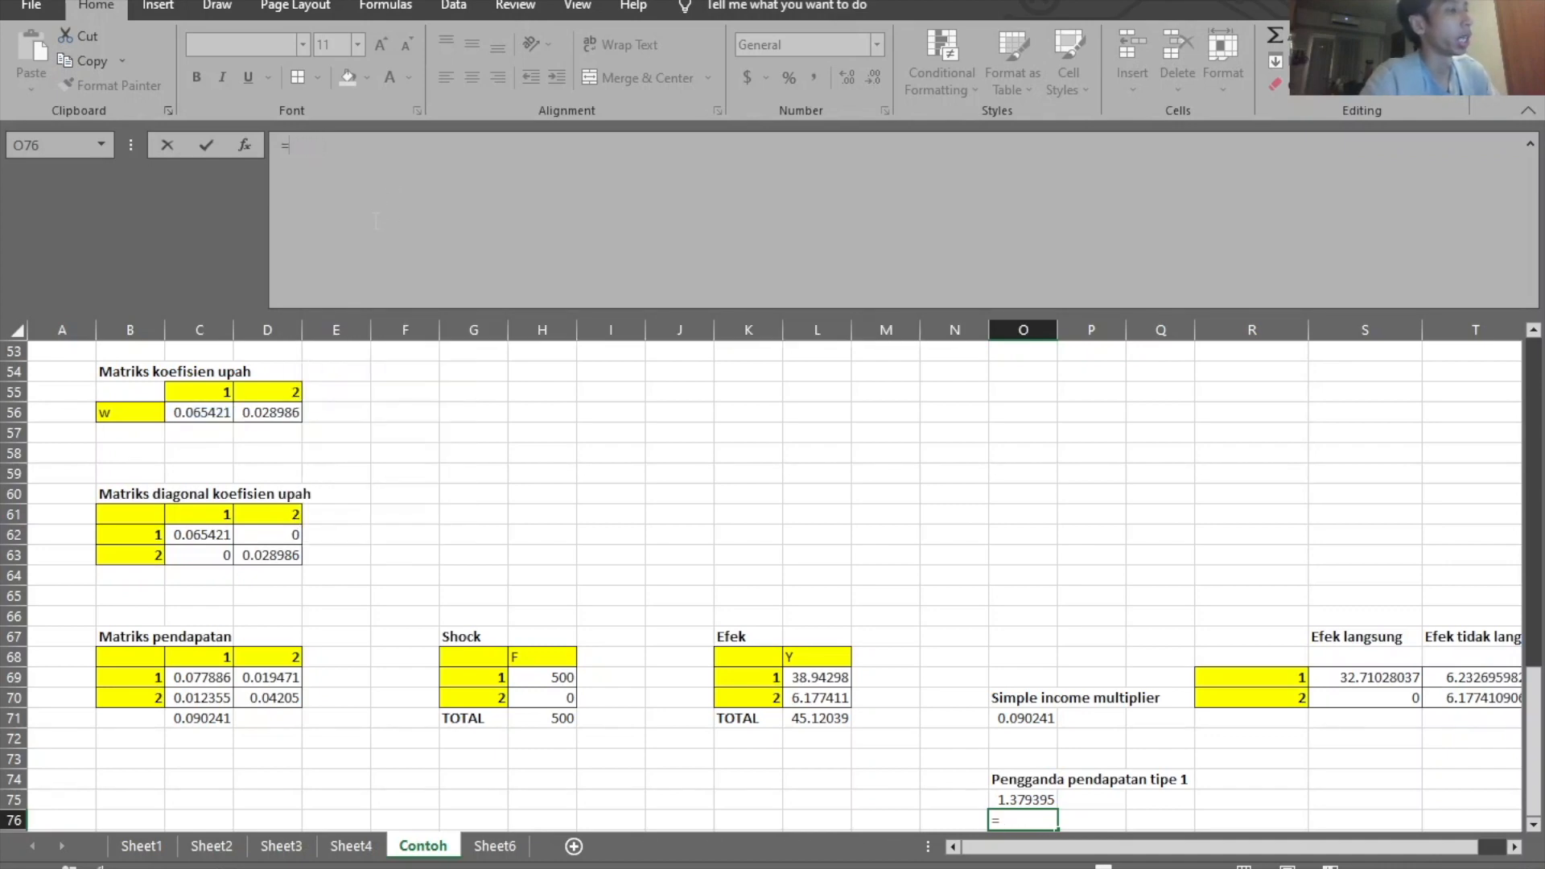
Complete the O76 formula as the sum of income matrix column C69:C70 divided by the wage coefficient in C56
{"action": "type", "text": "sum("}
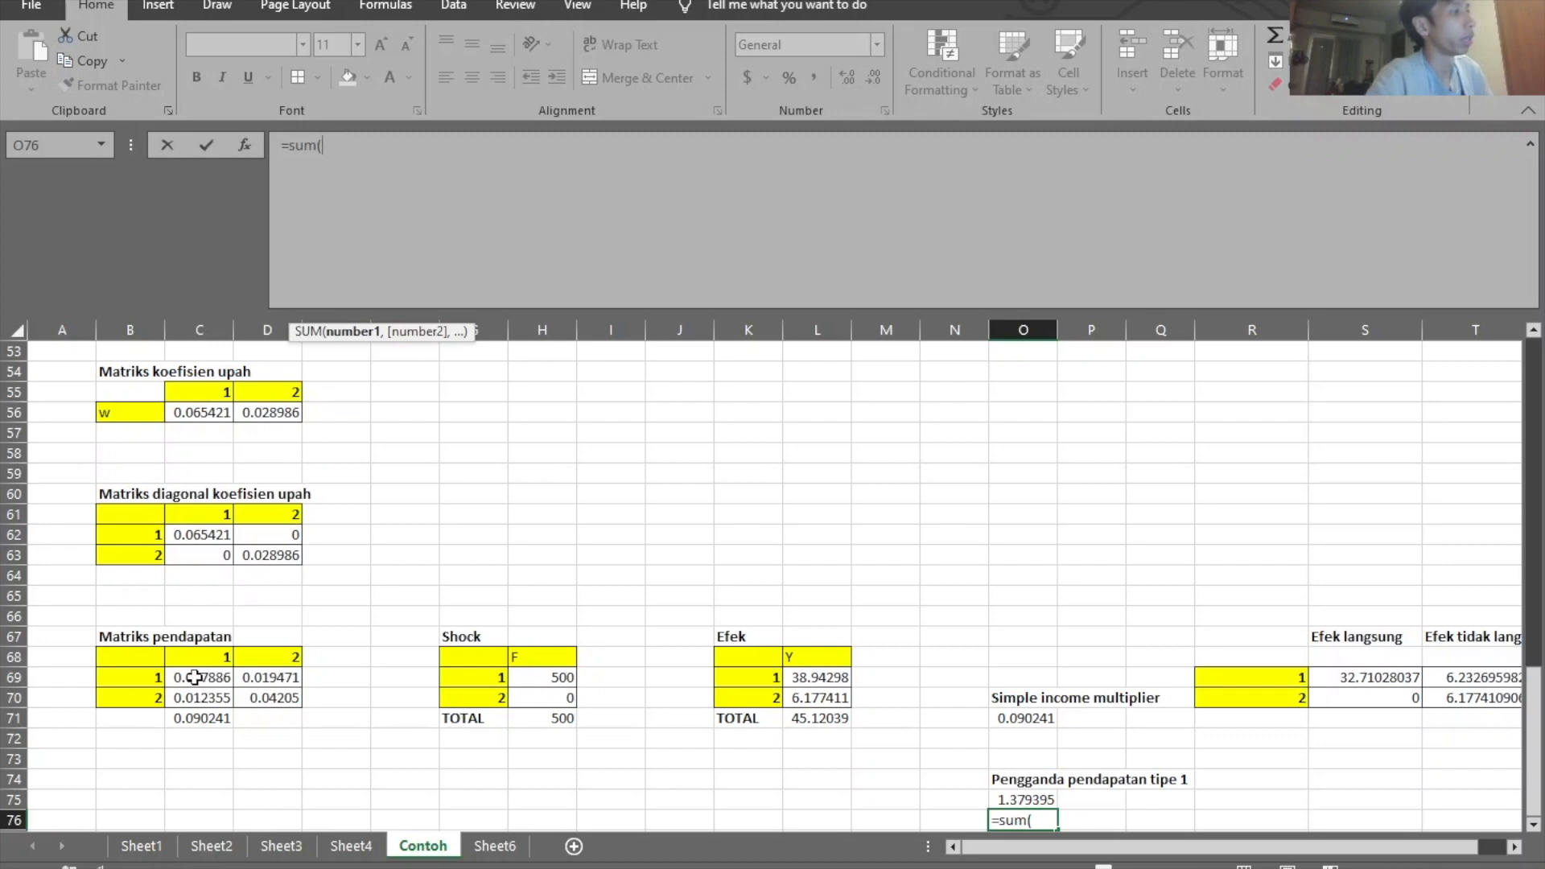
{"action": "left_click_drag", "start_coordinate": [194, 678], "coordinate": [190, 696]}
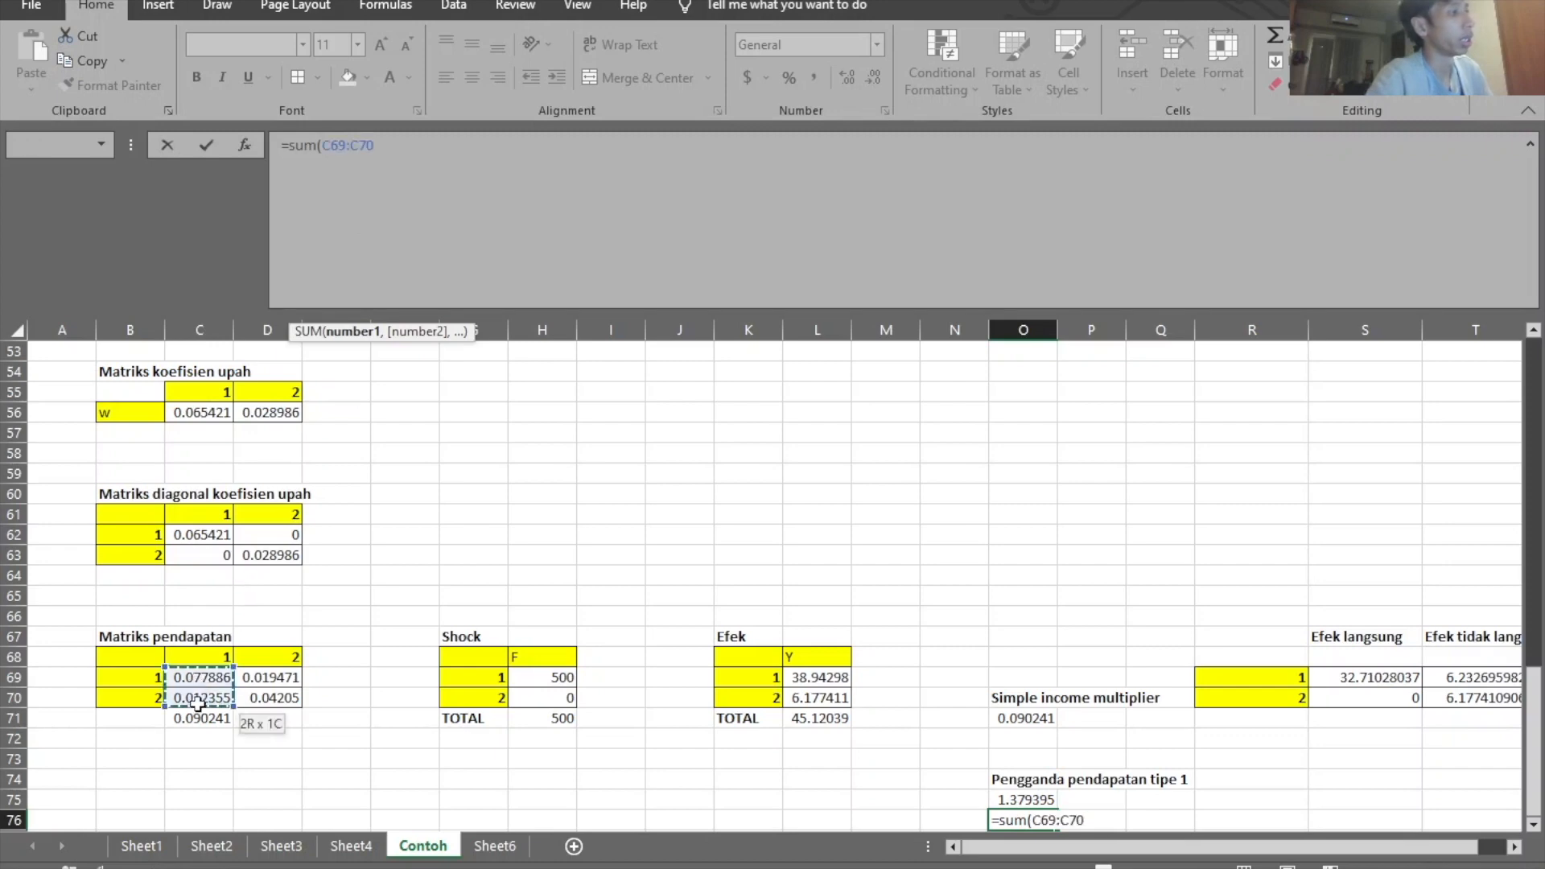
{"action": "type", "text": ")"}
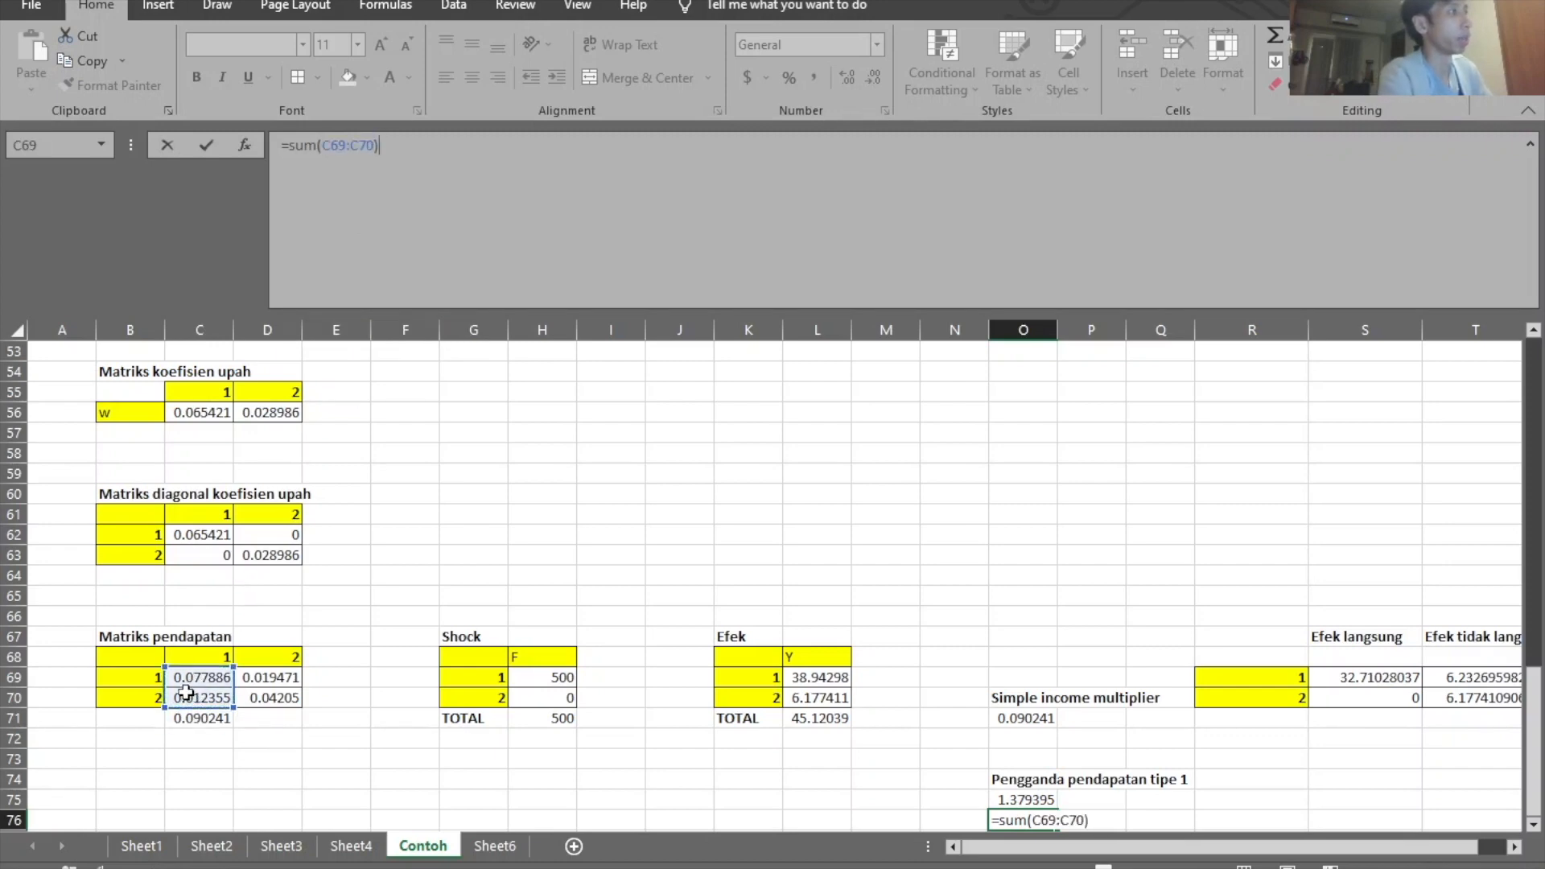
{"action": "type", "text": "/"}
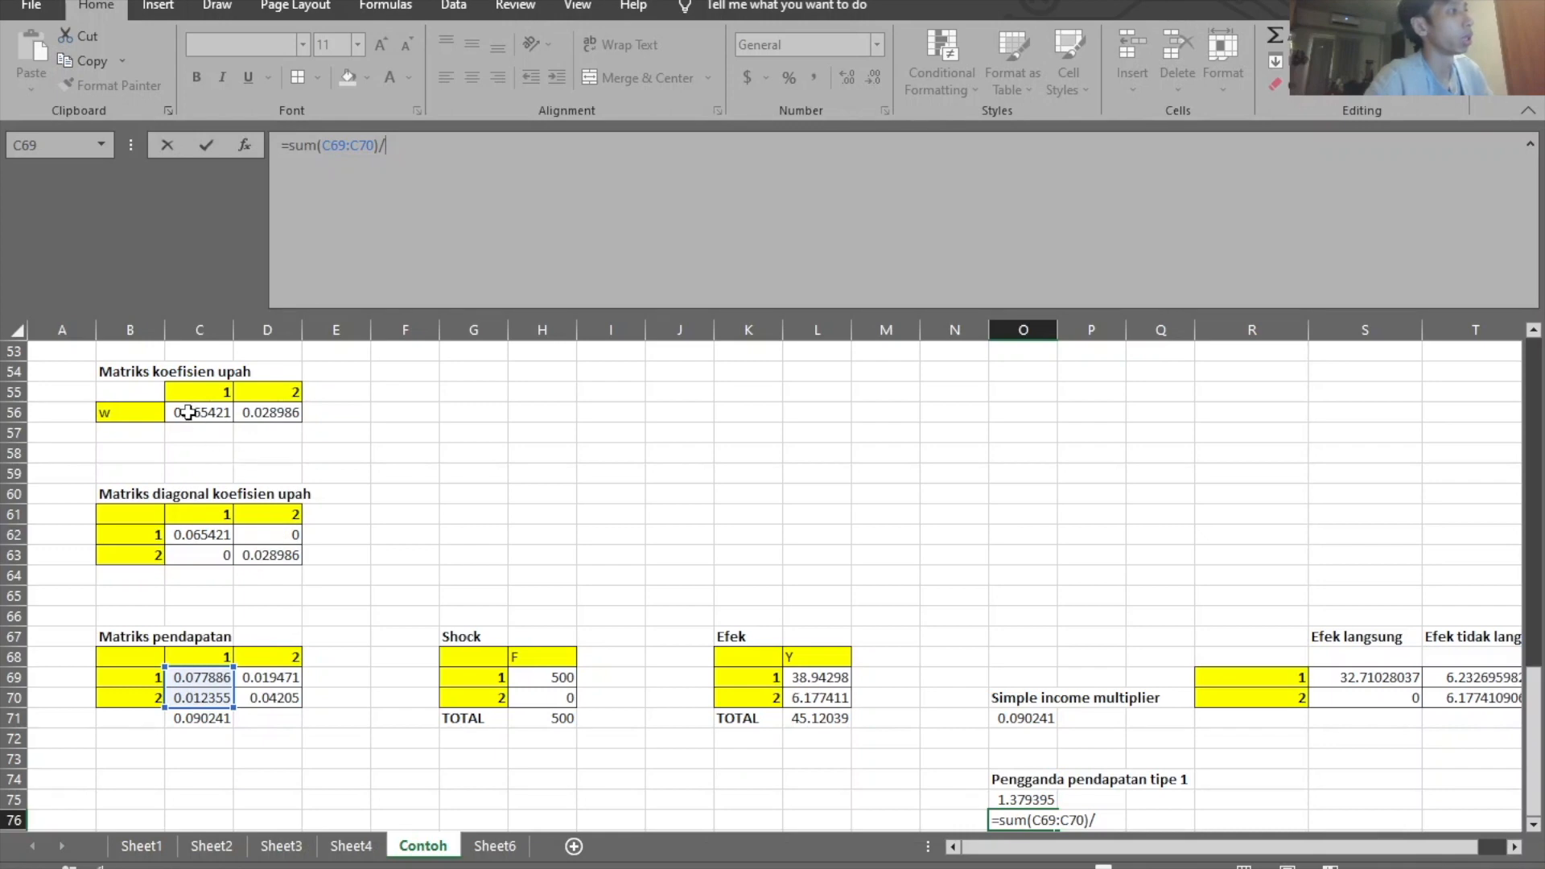
{"action": "left_click", "coordinate": [187, 412]}
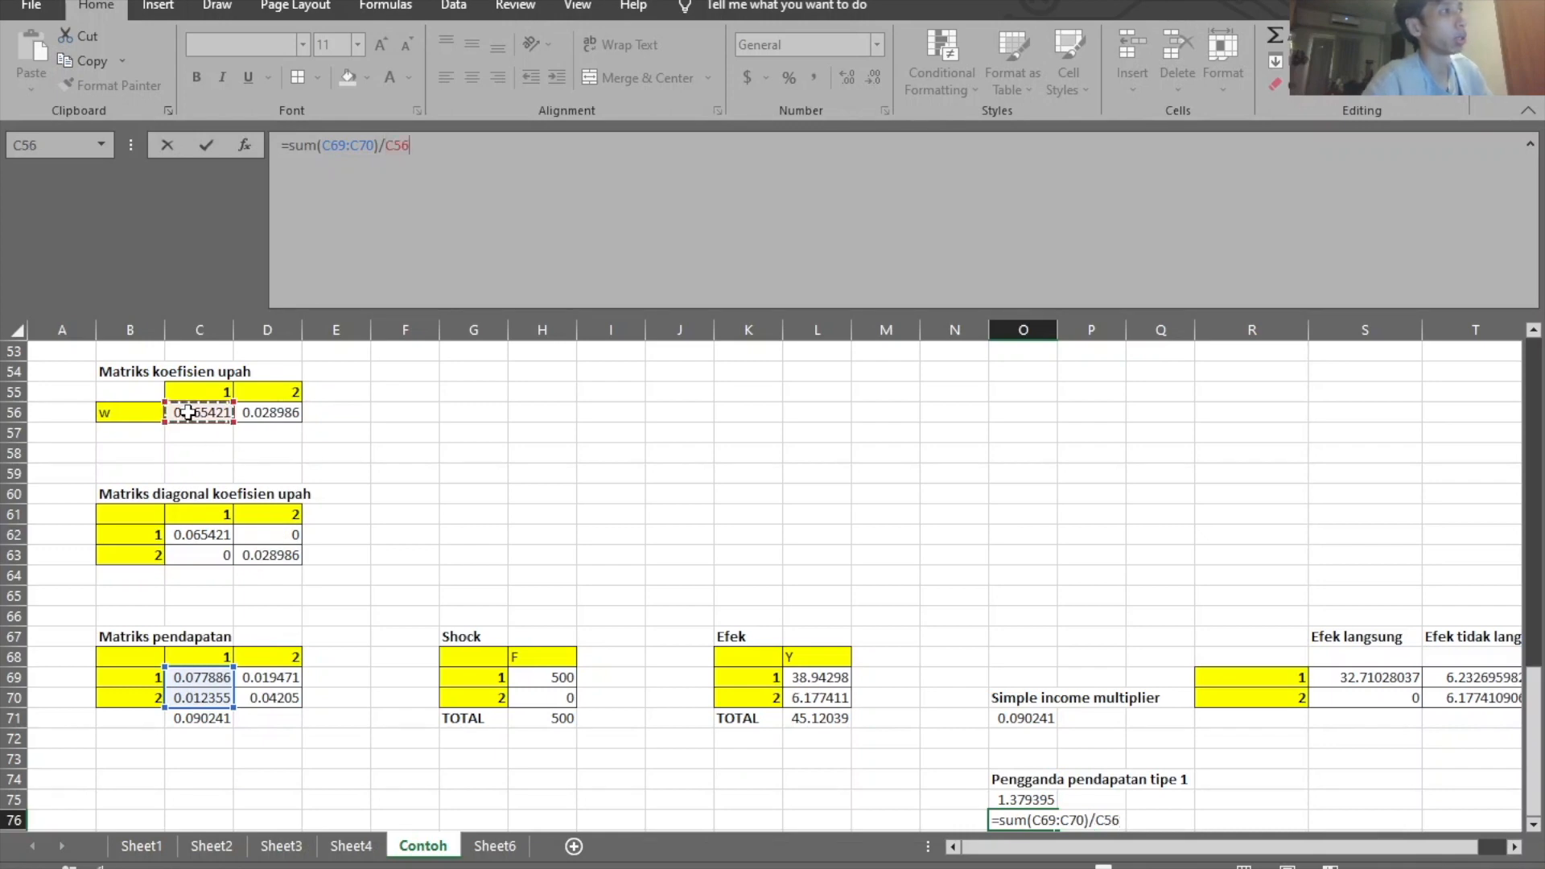
{"action": "key", "text": "Return"}
Label both type 1 multiplier results with "Sektor 1" in cells N75 and N76
{"action": "key", "text": "Up"}
{"action": "key", "text": "Left"}
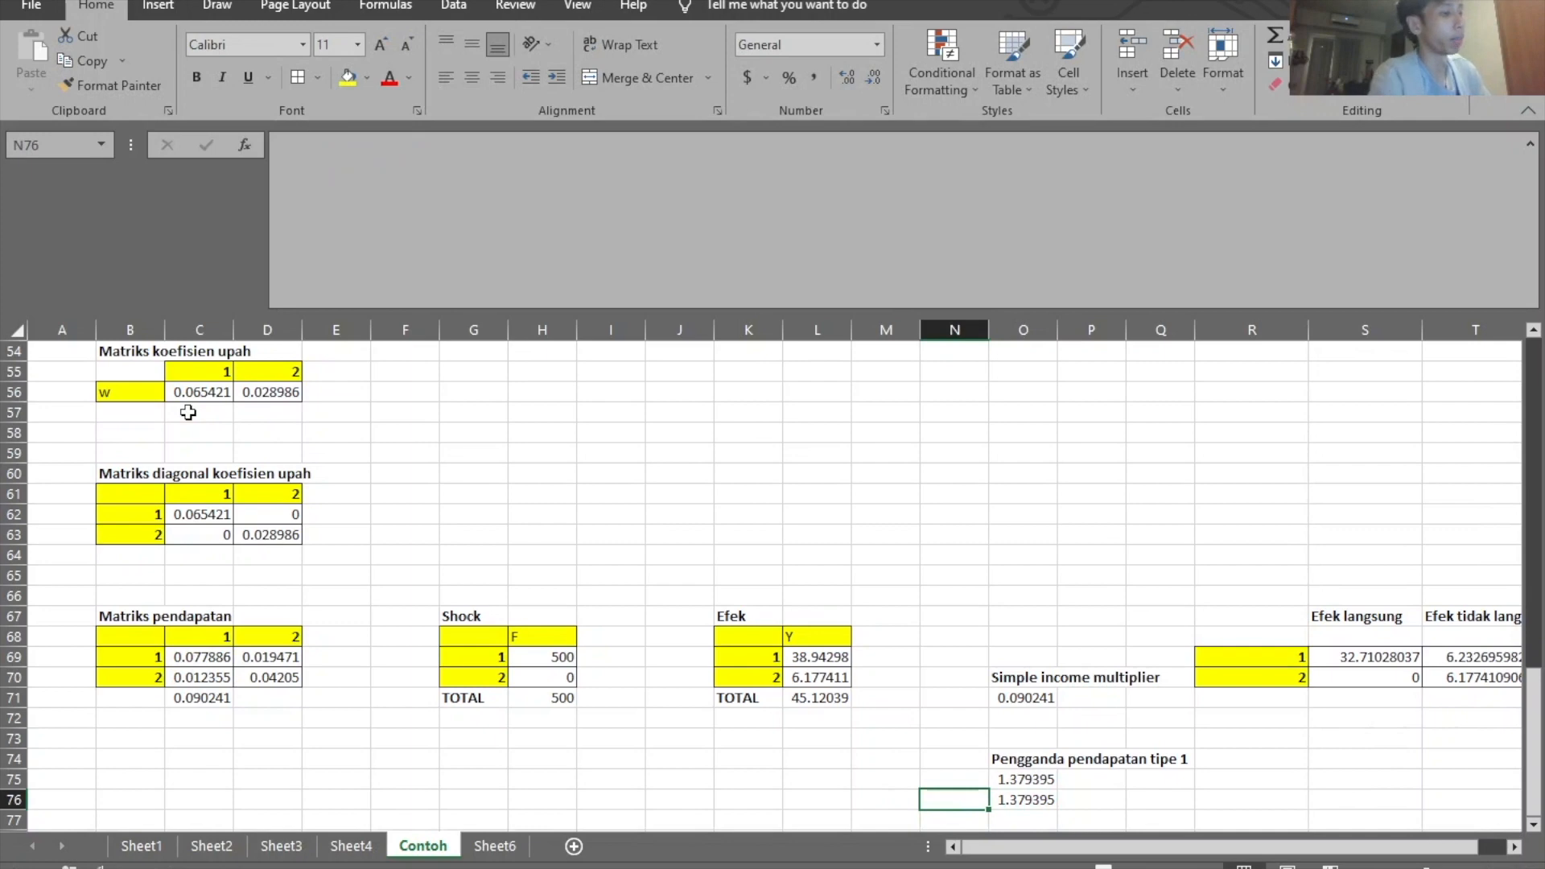
{"action": "type", "text": "1"}
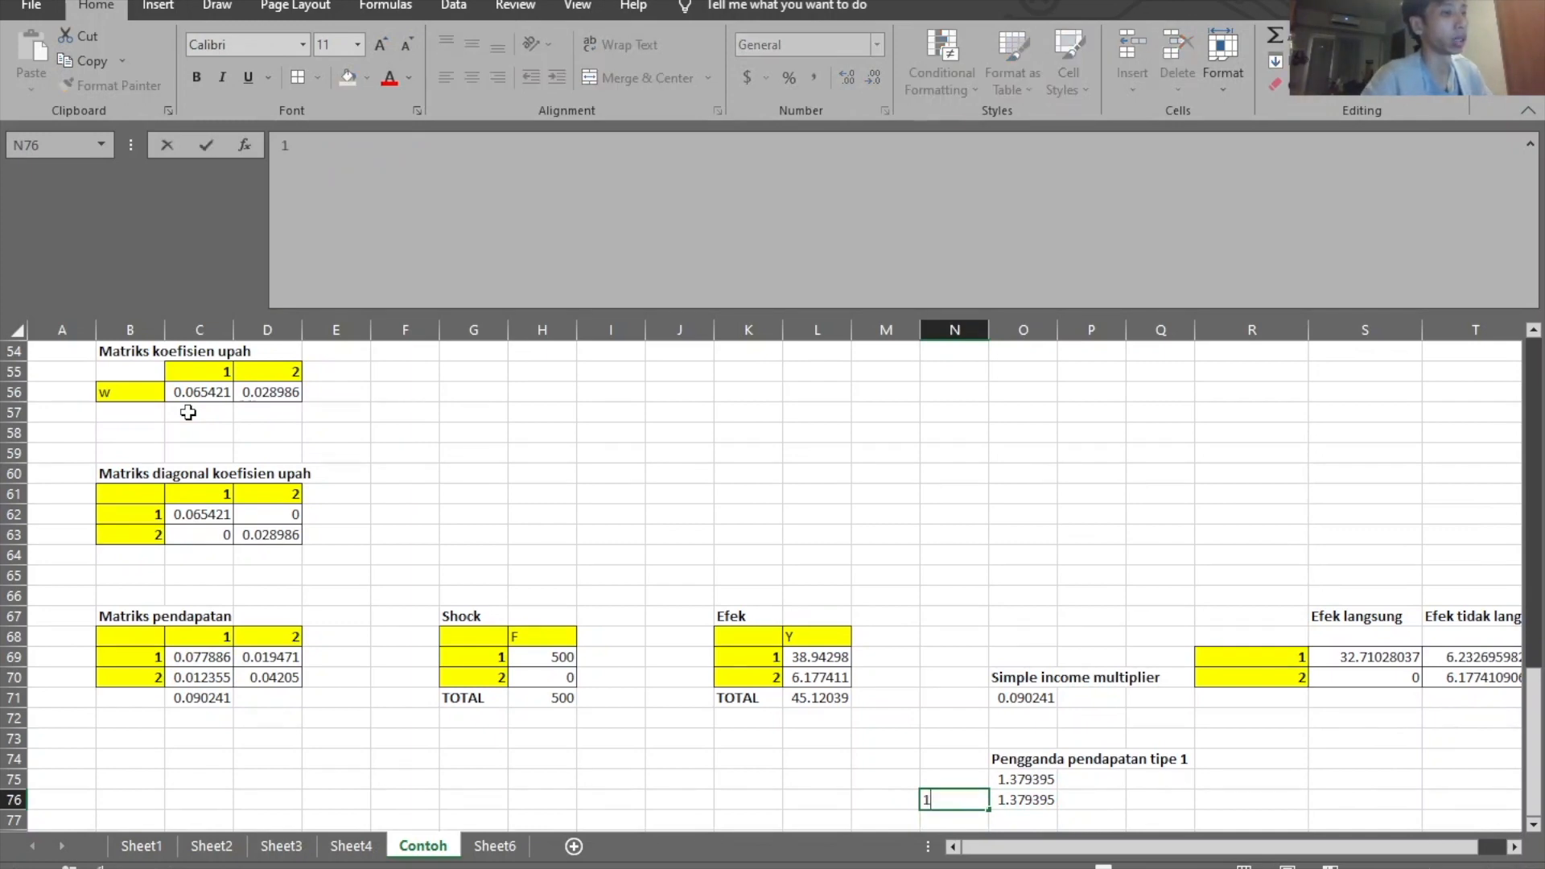
{"action": "key", "text": "Up"}
{"action": "type", "text": "1"}
{"action": "key", "text": "Return"}
{"action": "key", "text": "Up"}
{"action": "type", "text": "Sektor 1"}
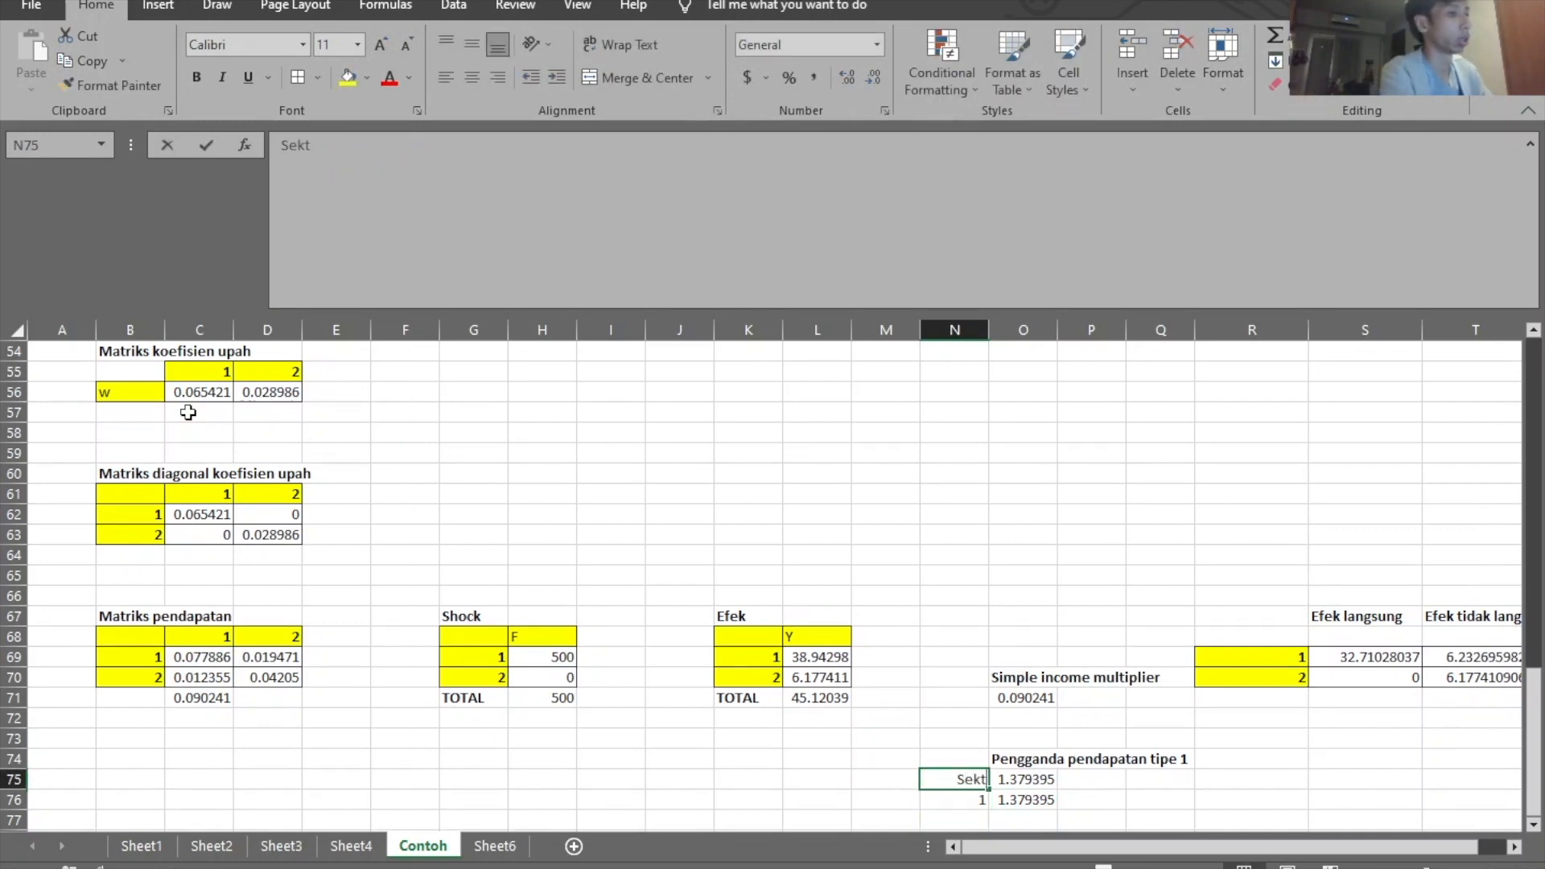
{"action": "key", "text": "Return"}
{"action": "key", "text": "Up"}
{"action": "key", "text": "Down"}
{"action": "key", "text": "ctrl+d"}
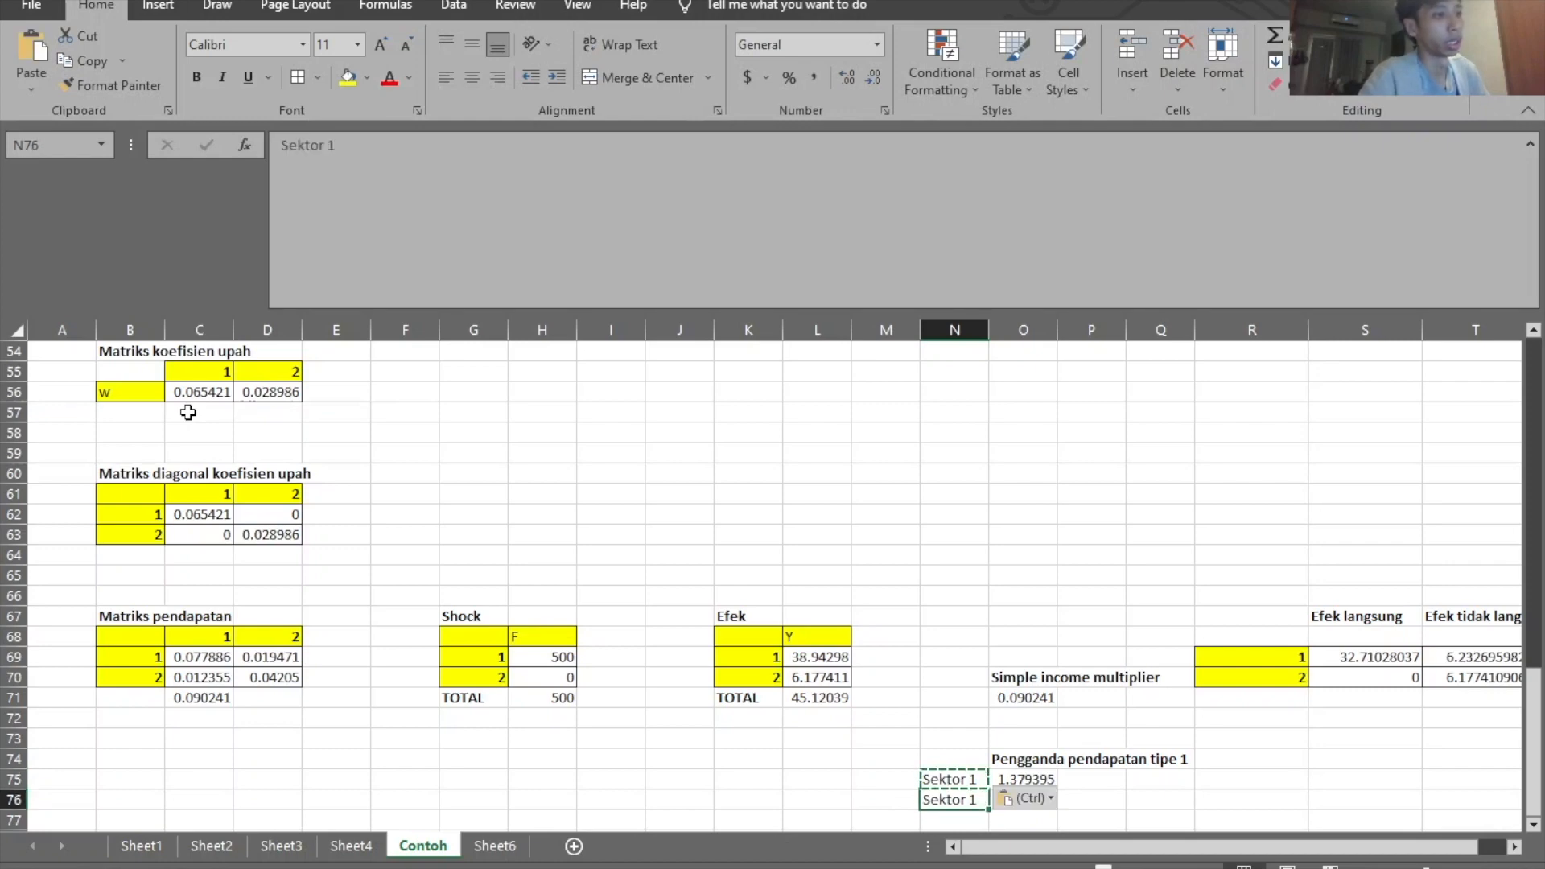
Examine the multiplier formula in O76, the shock total in H71 and the sector 1 direct effect in S69
{"action": "key", "text": "Right"}
{"action": "key", "text": "Right"}
{"action": "key", "text": "F2"}
{"action": "key", "text": "Escape"}
{"action": "key", "text": "Left"}
{"action": "key", "text": "Down"}
{"action": "key", "text": "Up"}
{"action": "scroll", "coordinate": [1065, 715], "scroll_direction": "down", "scroll_amount": 1}
{"action": "left_click", "coordinate": [1050, 772]}
{"action": "left_click", "coordinate": [1021, 740]}
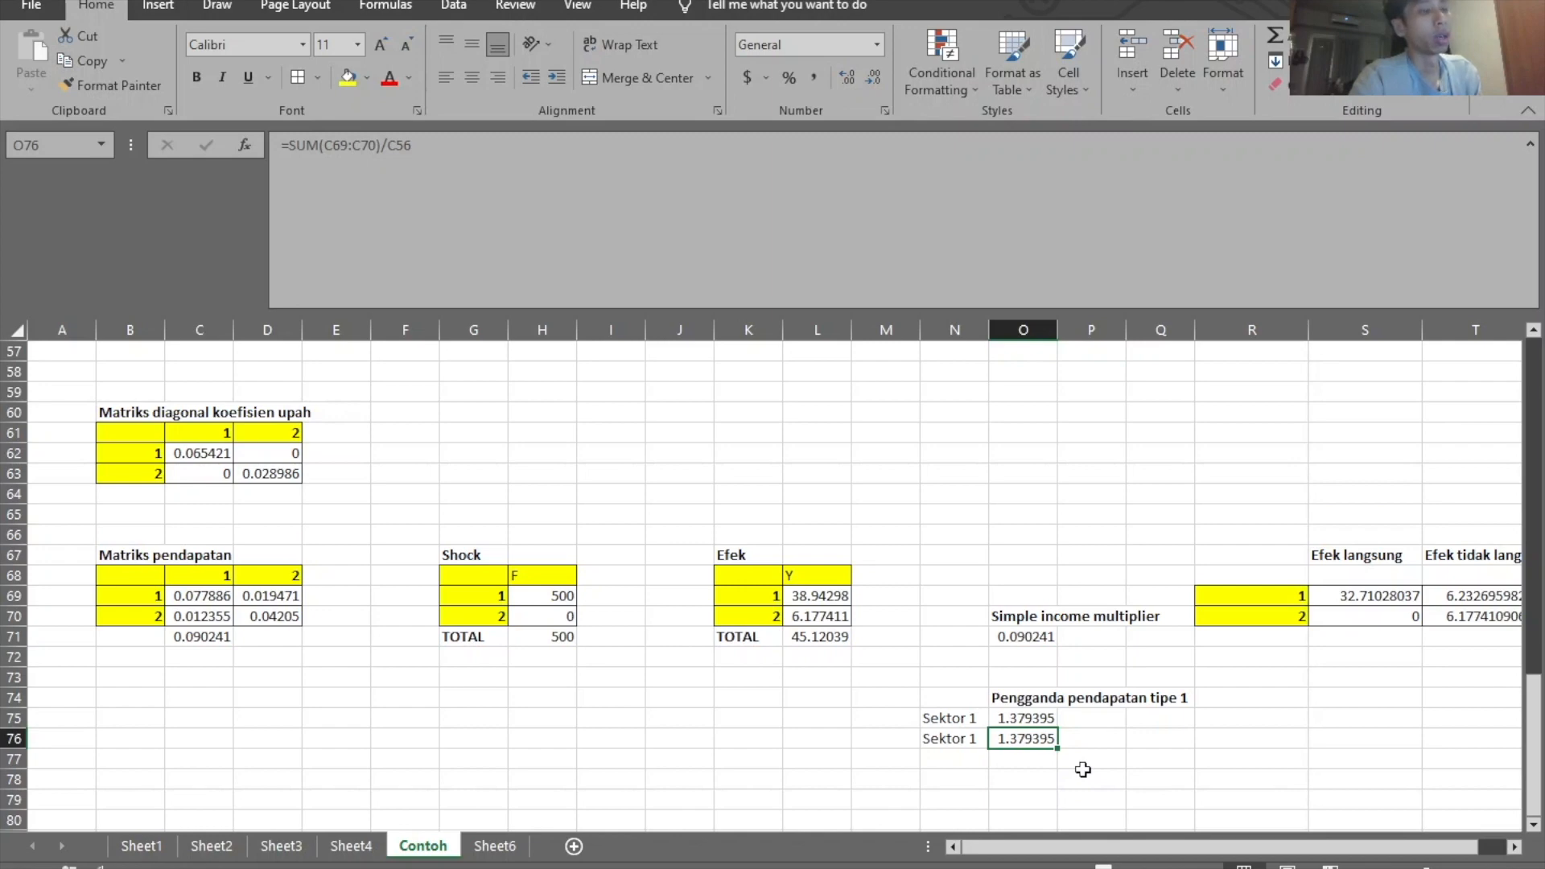
{"action": "left_click", "coordinate": [519, 643]}
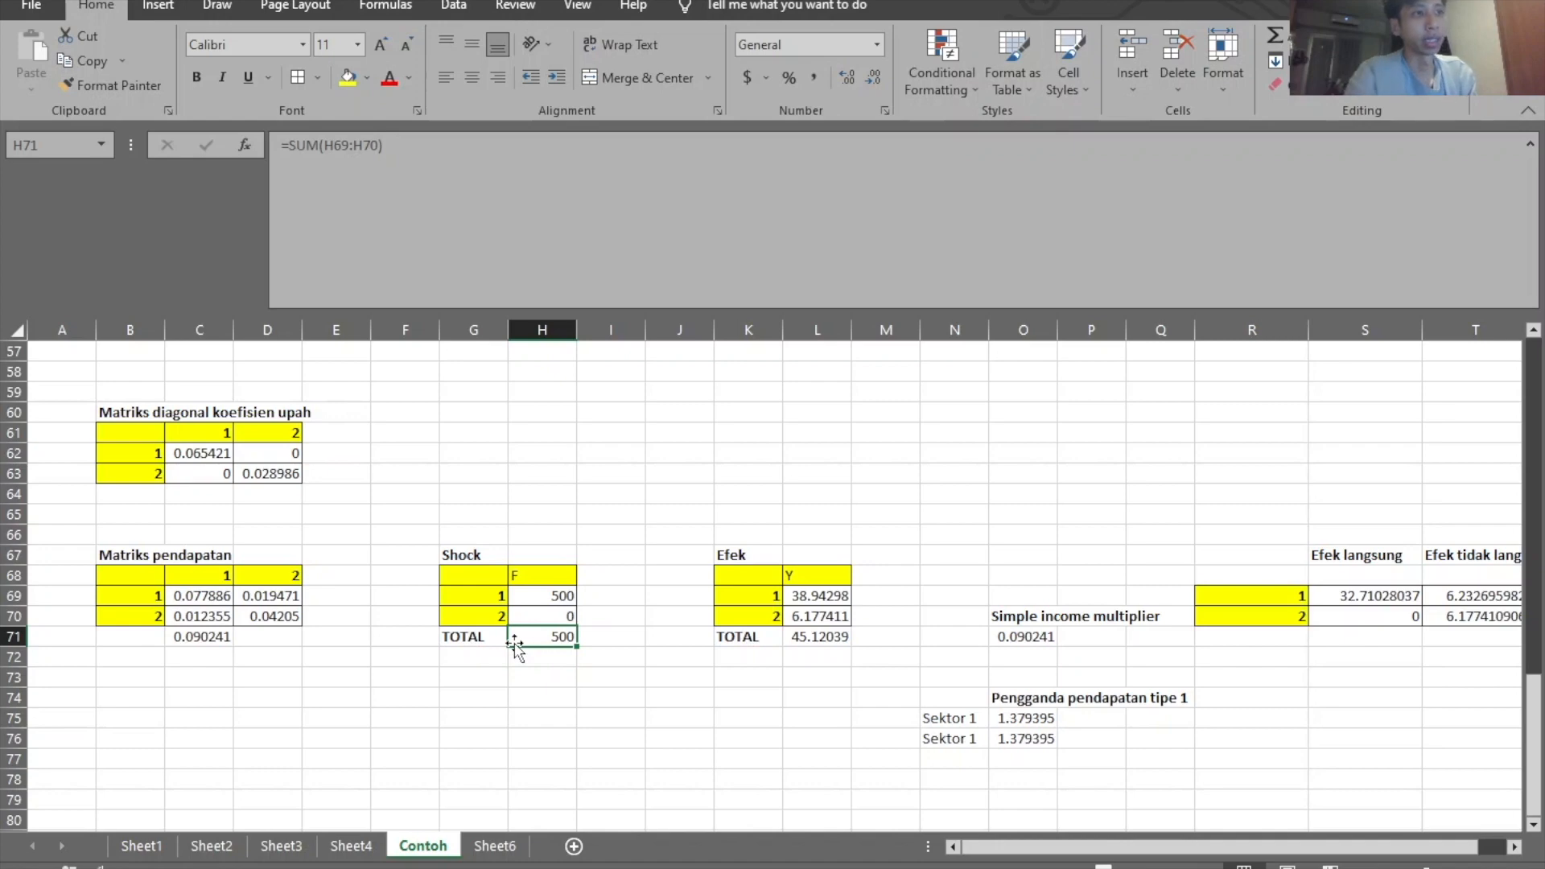
{"action": "left_click", "coordinate": [1373, 594]}
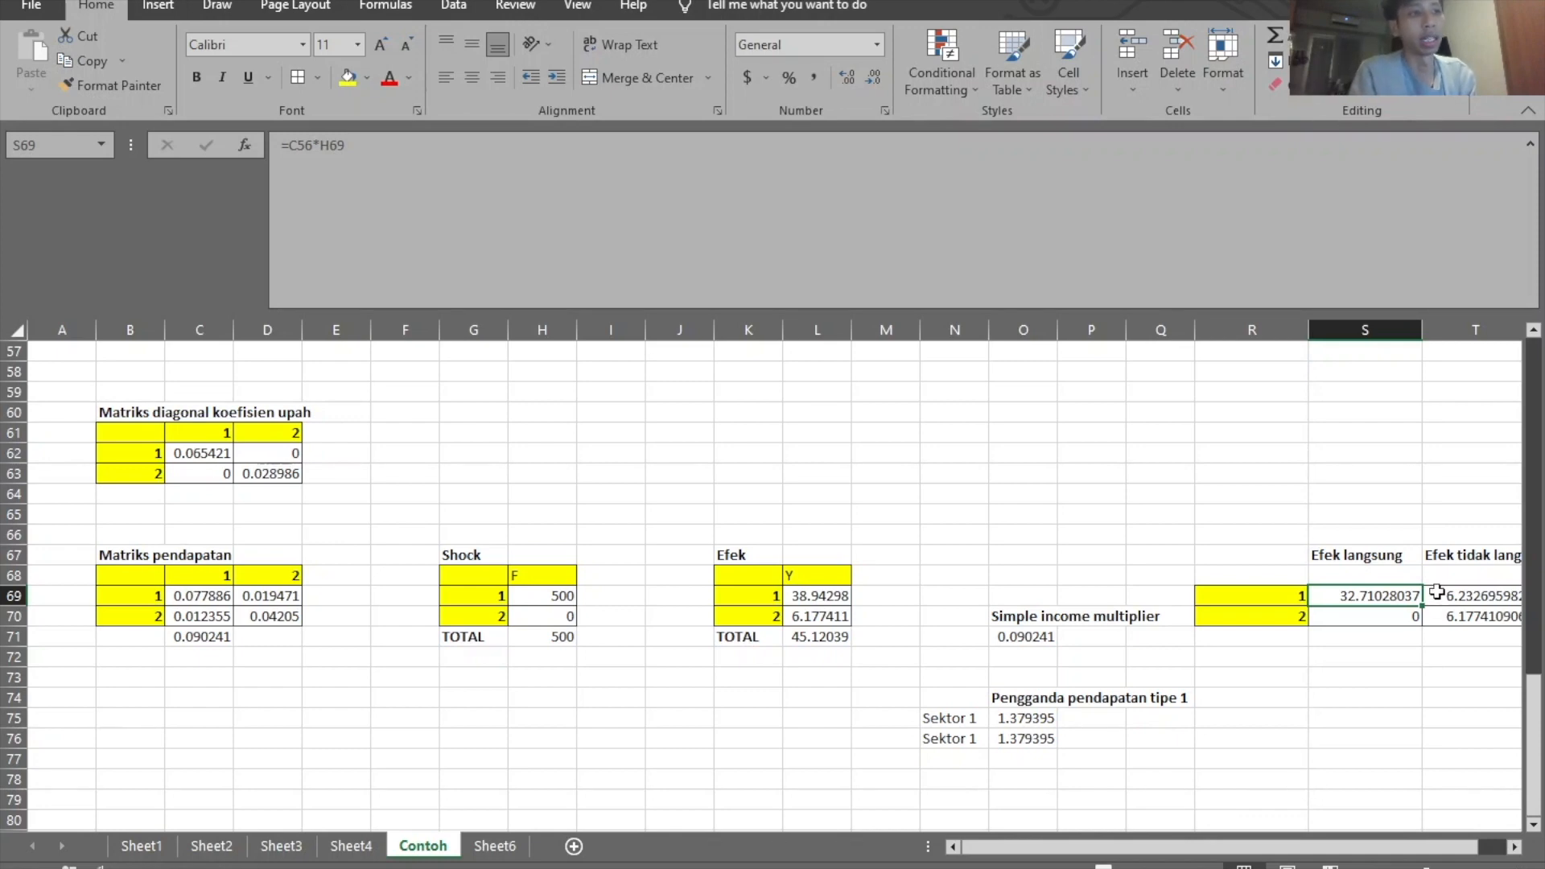
Test the type 1 multiplier by calculating O76*S69 in cell P76, and clear the trial formula
{"action": "left_click", "coordinate": [1094, 739]}
{"action": "type", "text": "="}
{"action": "key", "text": "Left"}
{"action": "type", "text": "*"}
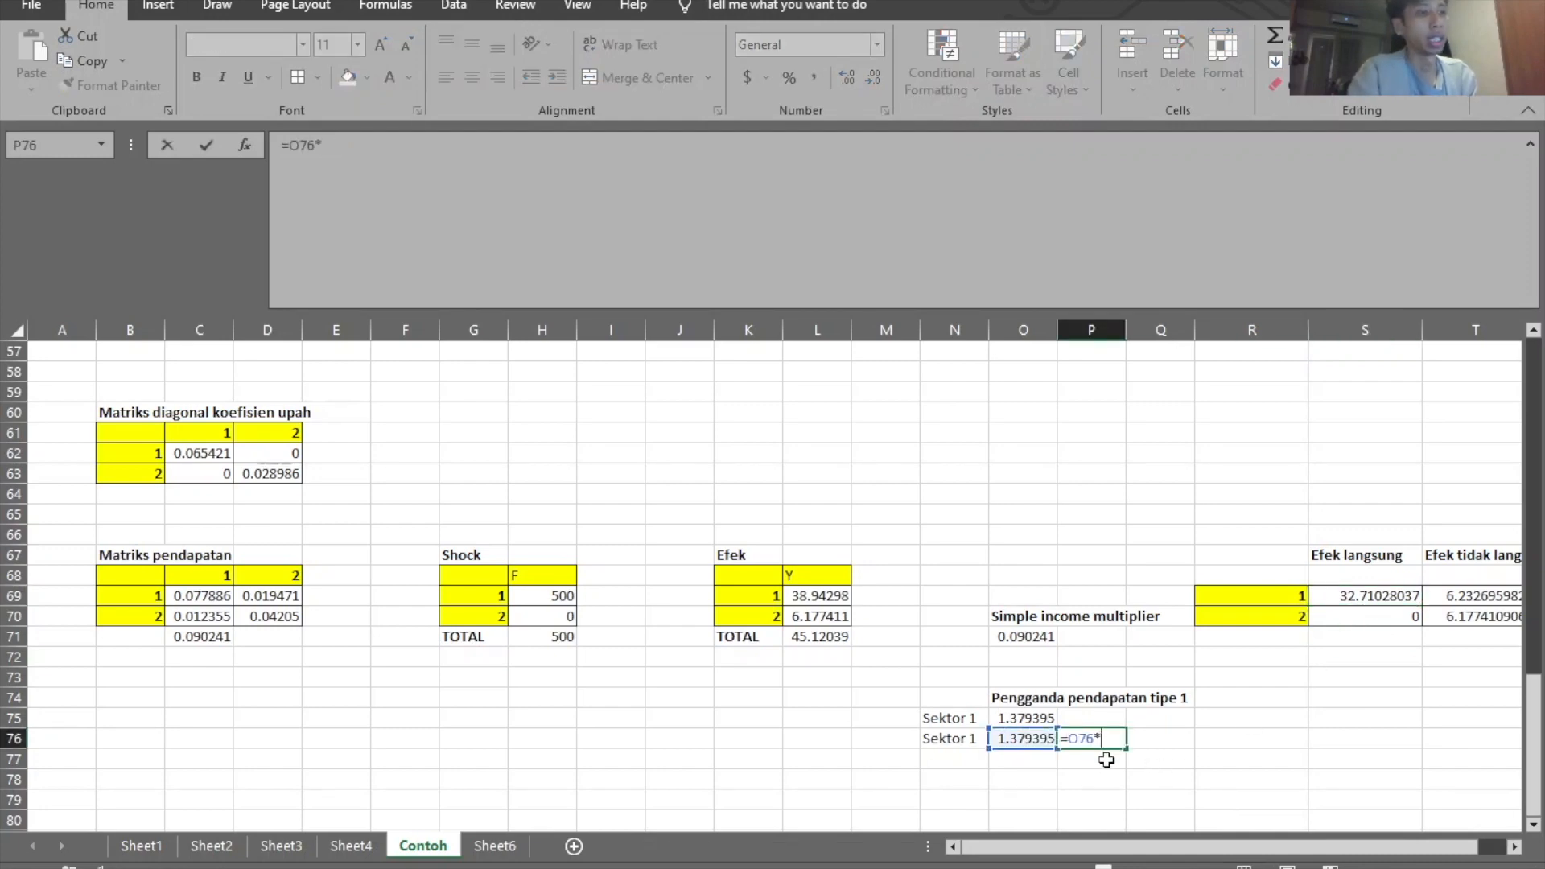
{"action": "left_click", "coordinate": [1355, 596]}
{"action": "key", "text": "ctrl+Return"}
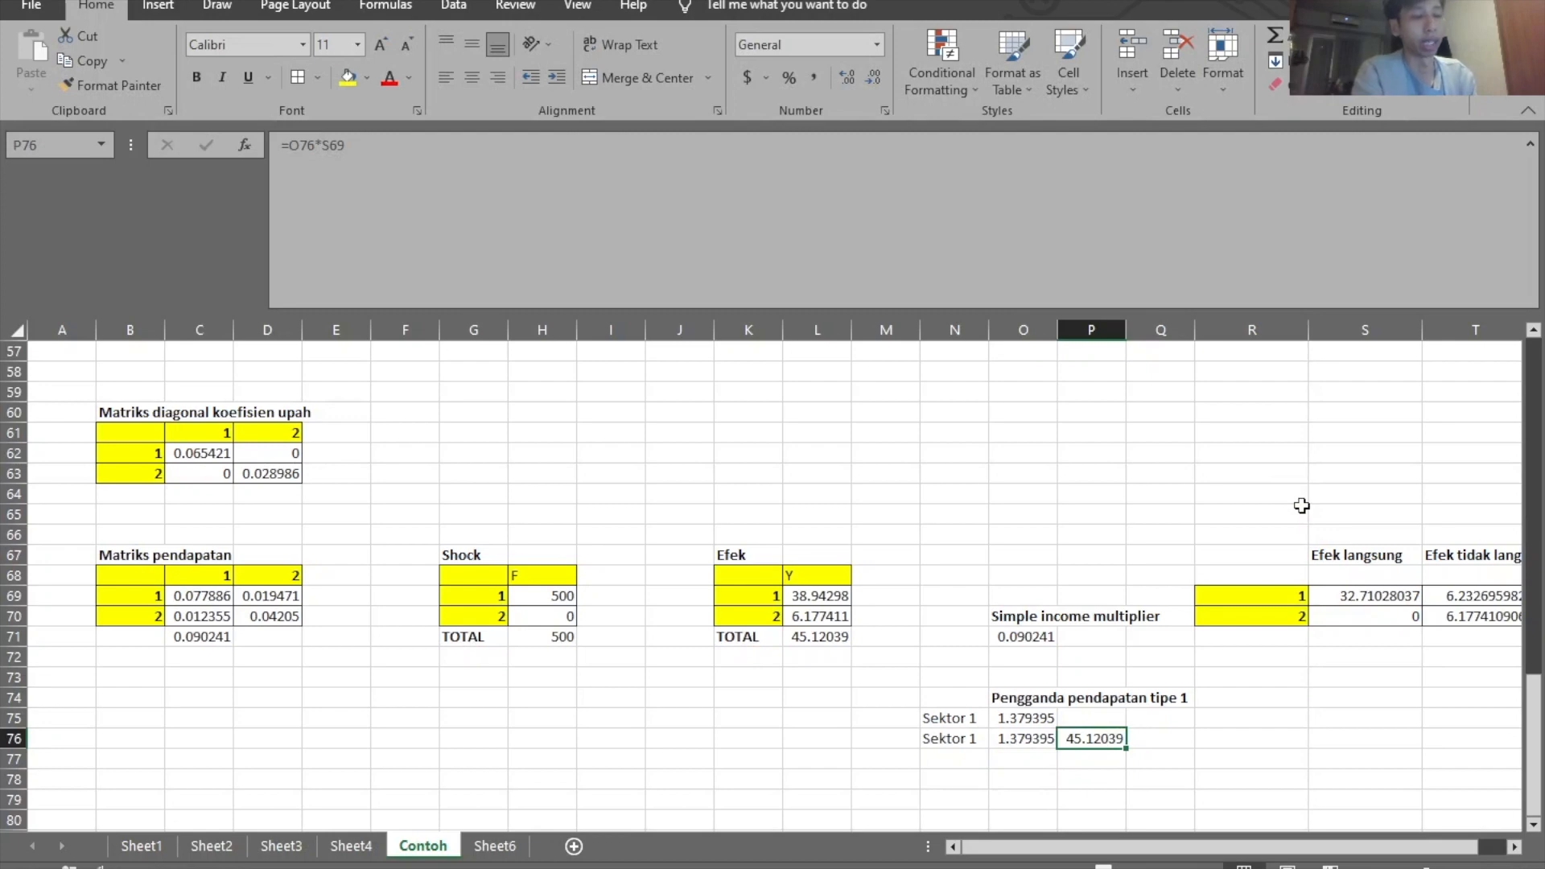
{"action": "key", "text": "Delete"}
Compare the simple income multiplier in O71 and its shock total in H71 with the type 1 multiplier in O76 and direct effect in S69
{"action": "key", "text": "Left"}
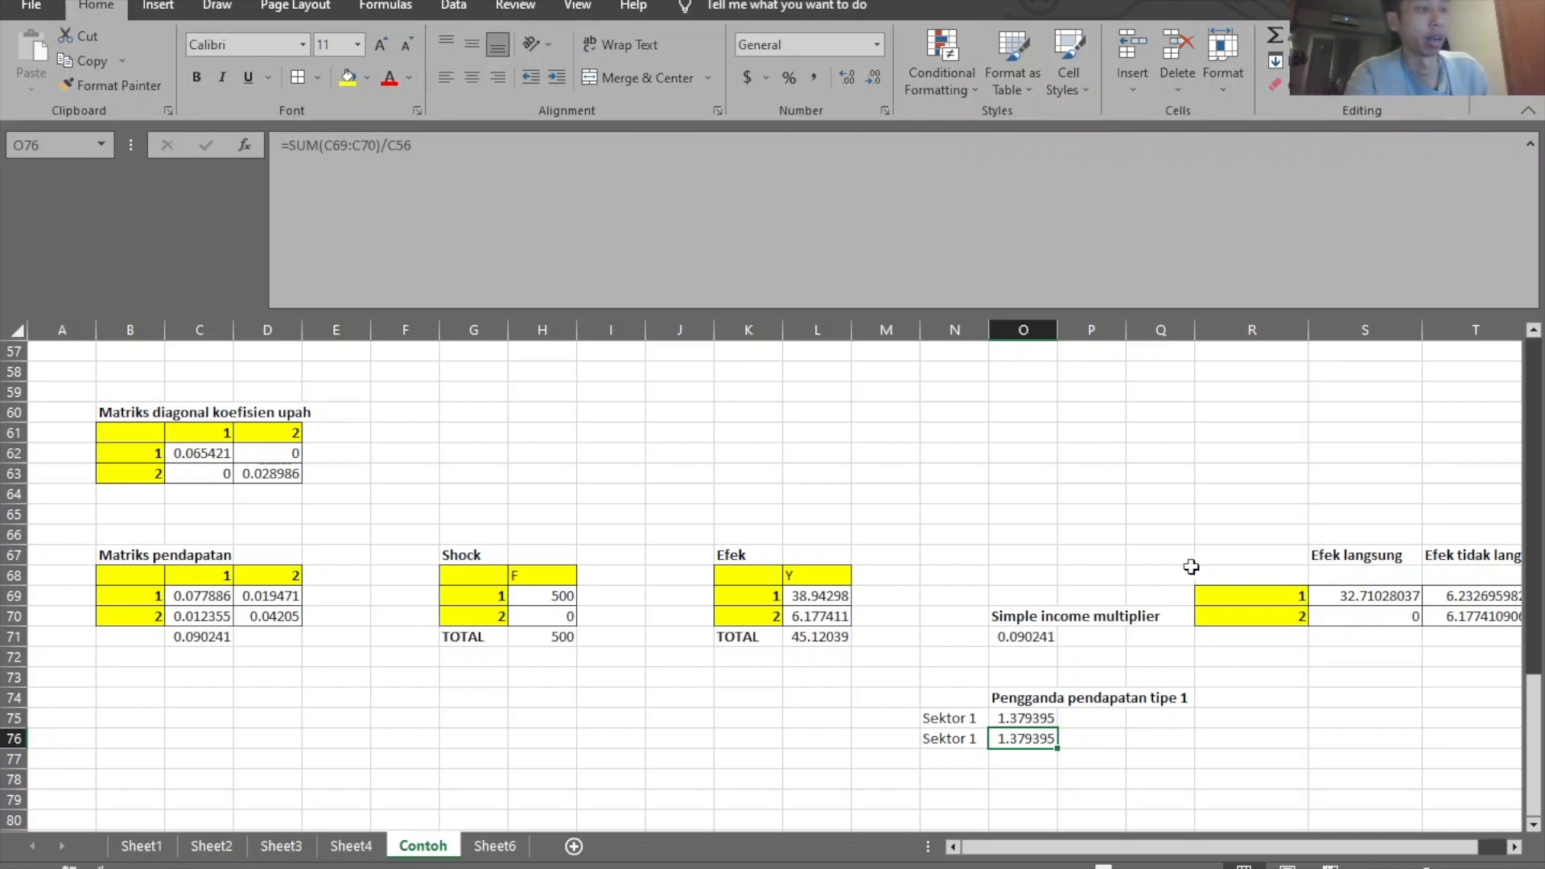
{"action": "left_click", "coordinate": [1038, 654]}
{"action": "left_click", "coordinate": [1014, 638]}
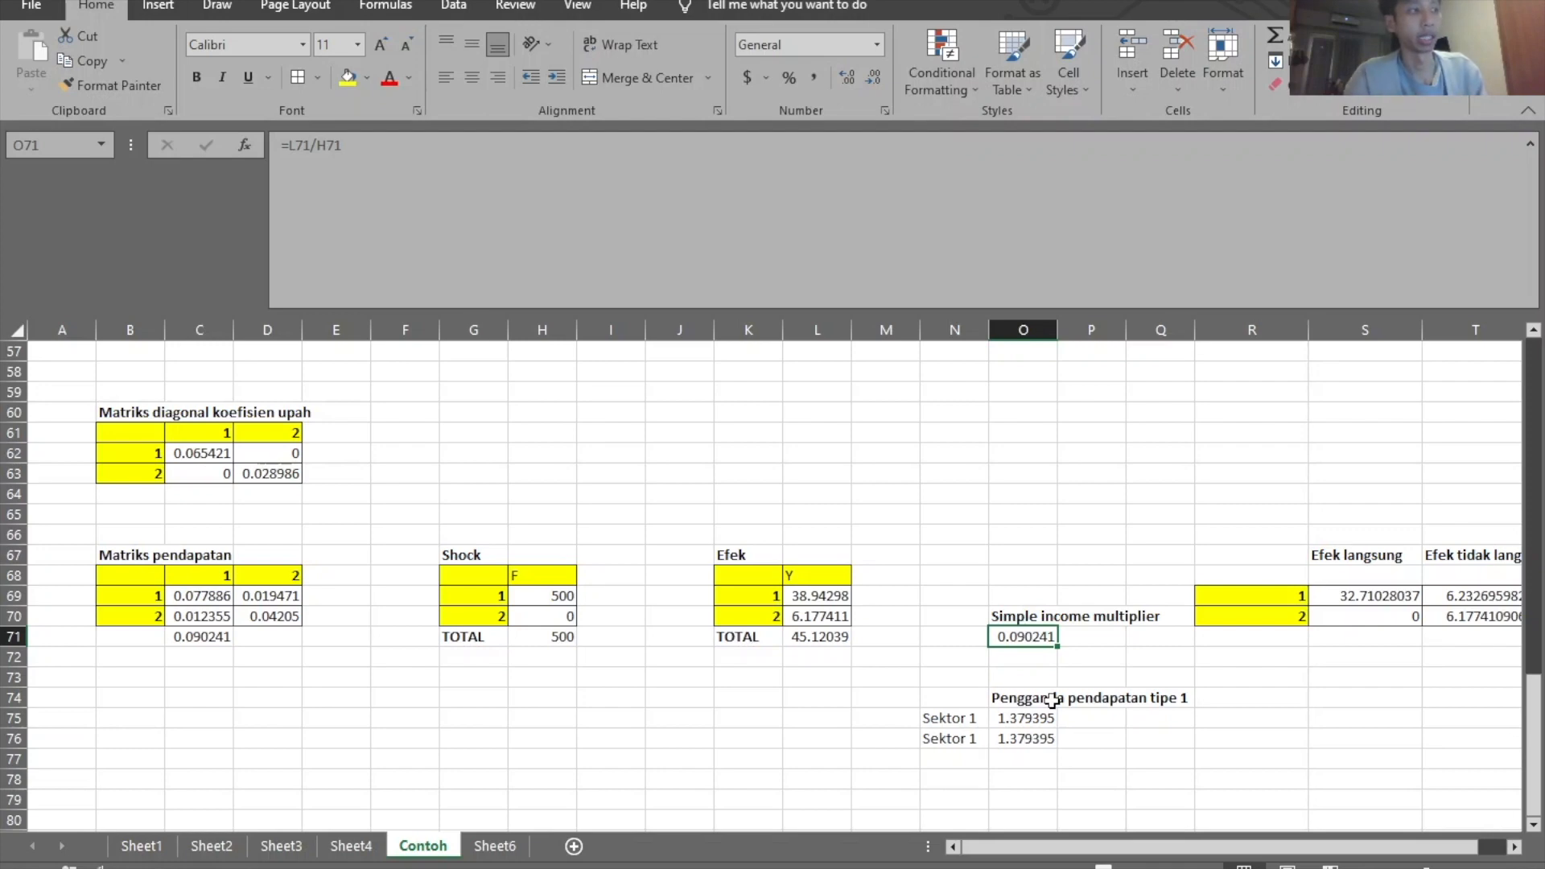
{"action": "left_click", "coordinate": [550, 641]}
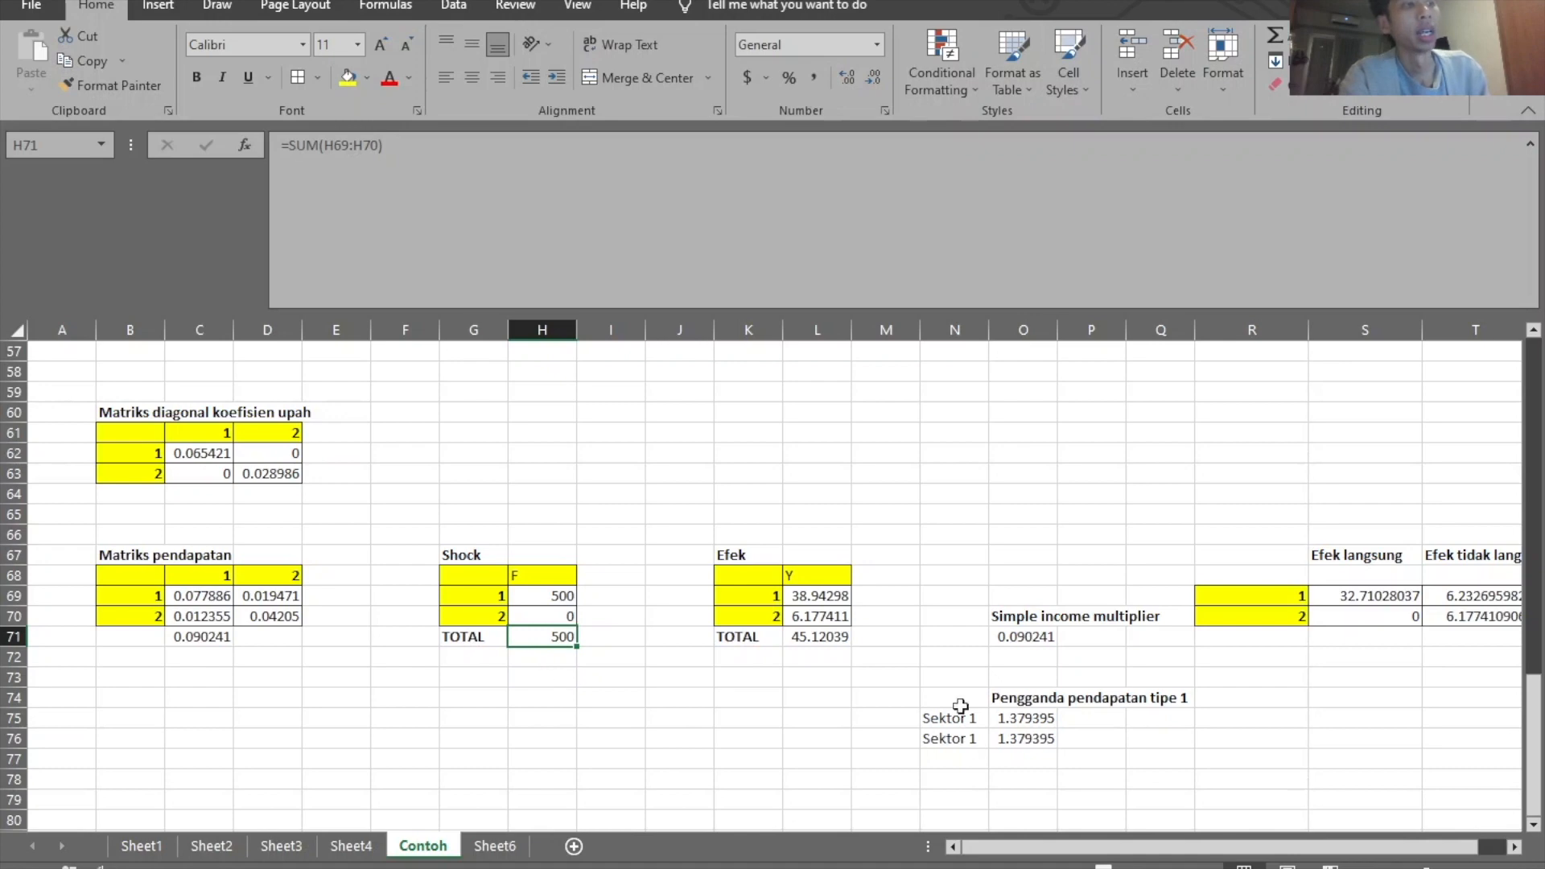
{"action": "left_click", "coordinate": [998, 745]}
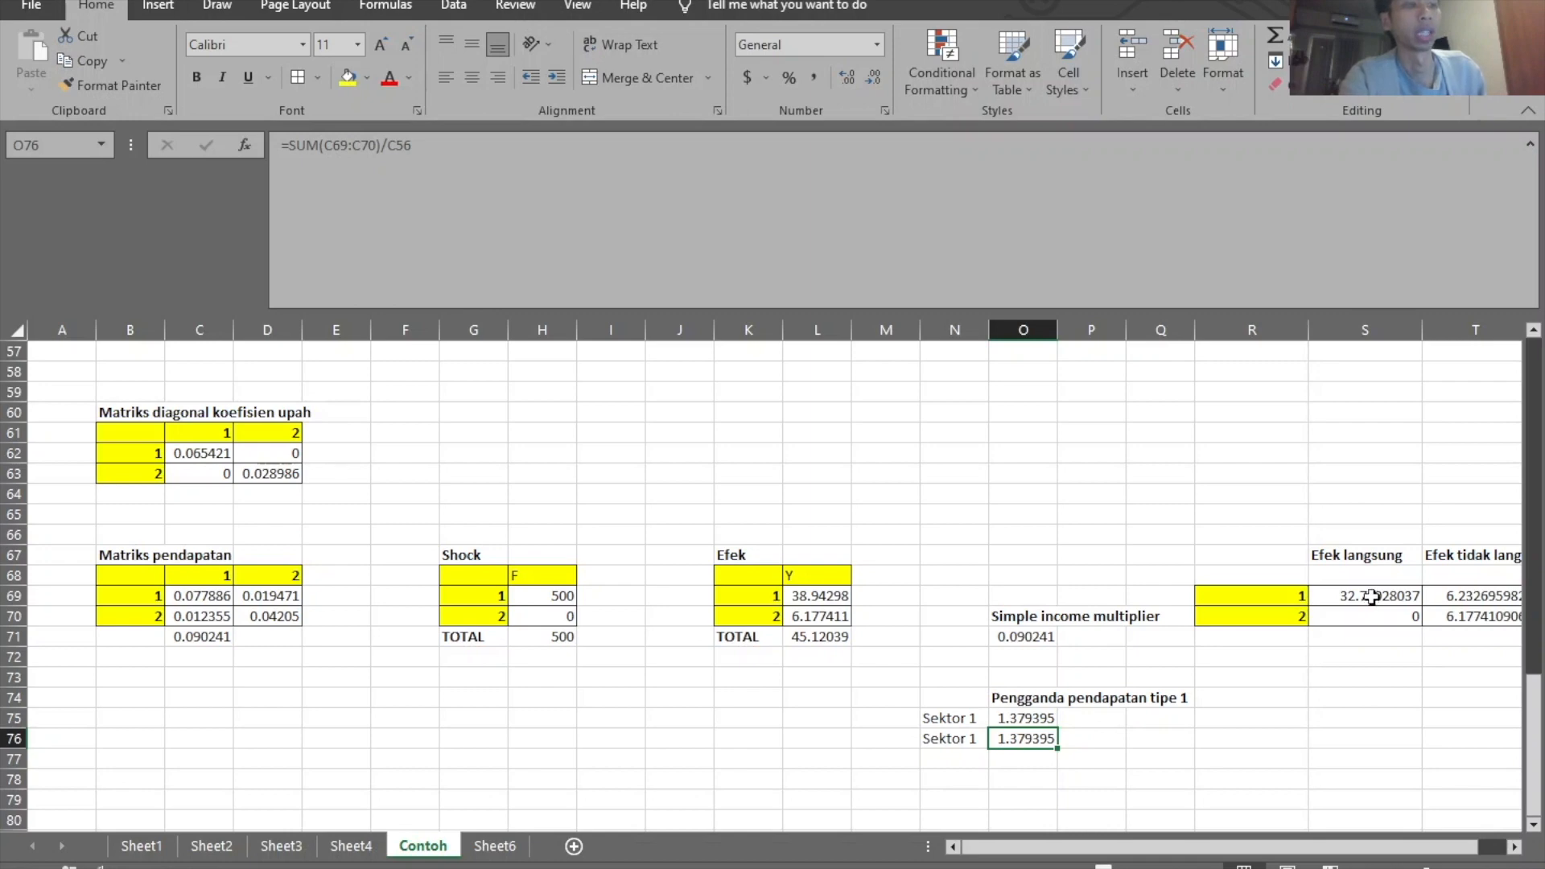
{"action": "left_click", "coordinate": [1371, 597]}
{"action": "left_click", "coordinate": [1362, 700]}
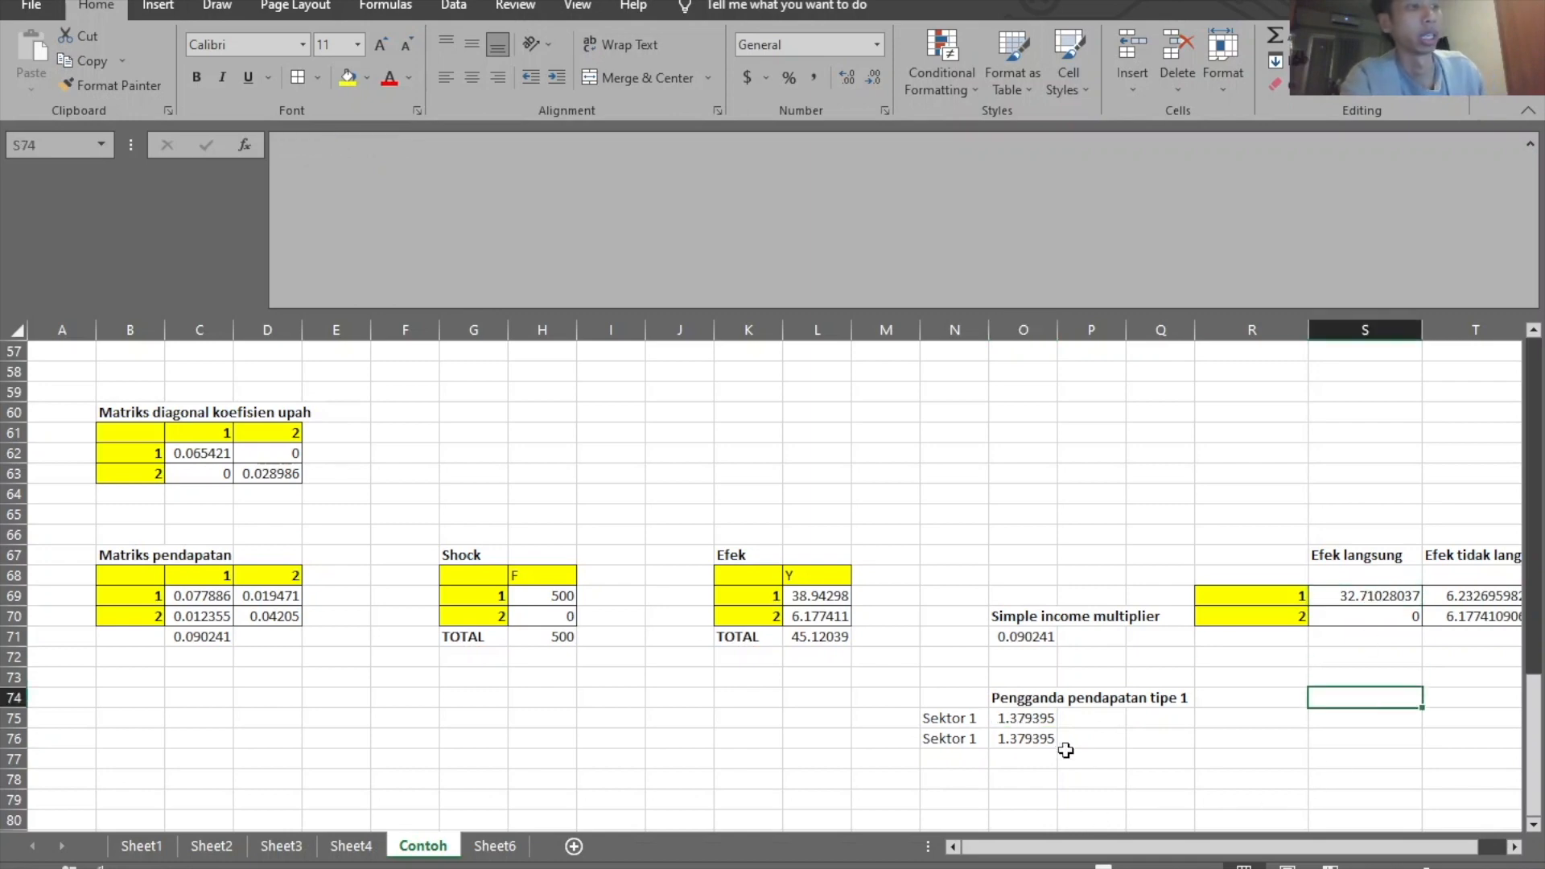
{"action": "left_click", "coordinate": [1020, 740]}
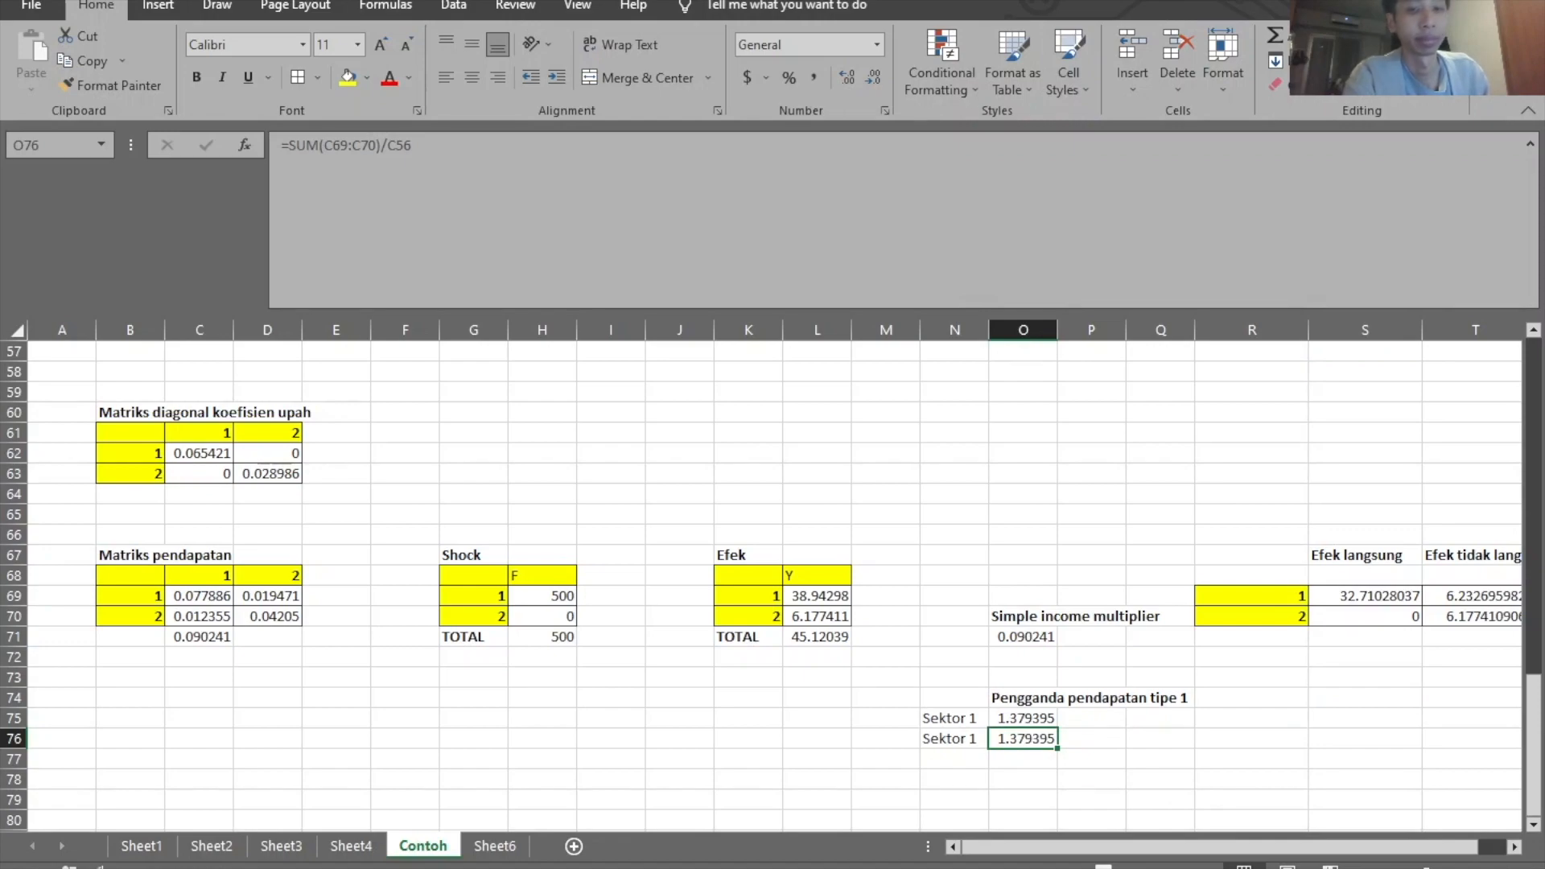
Switch to the IO_Indonesia (17x17) workbook and calculate the simple income multiplier in AG179 as =AE179/Z179
{"action": "key", "text": "alt+Tab"}
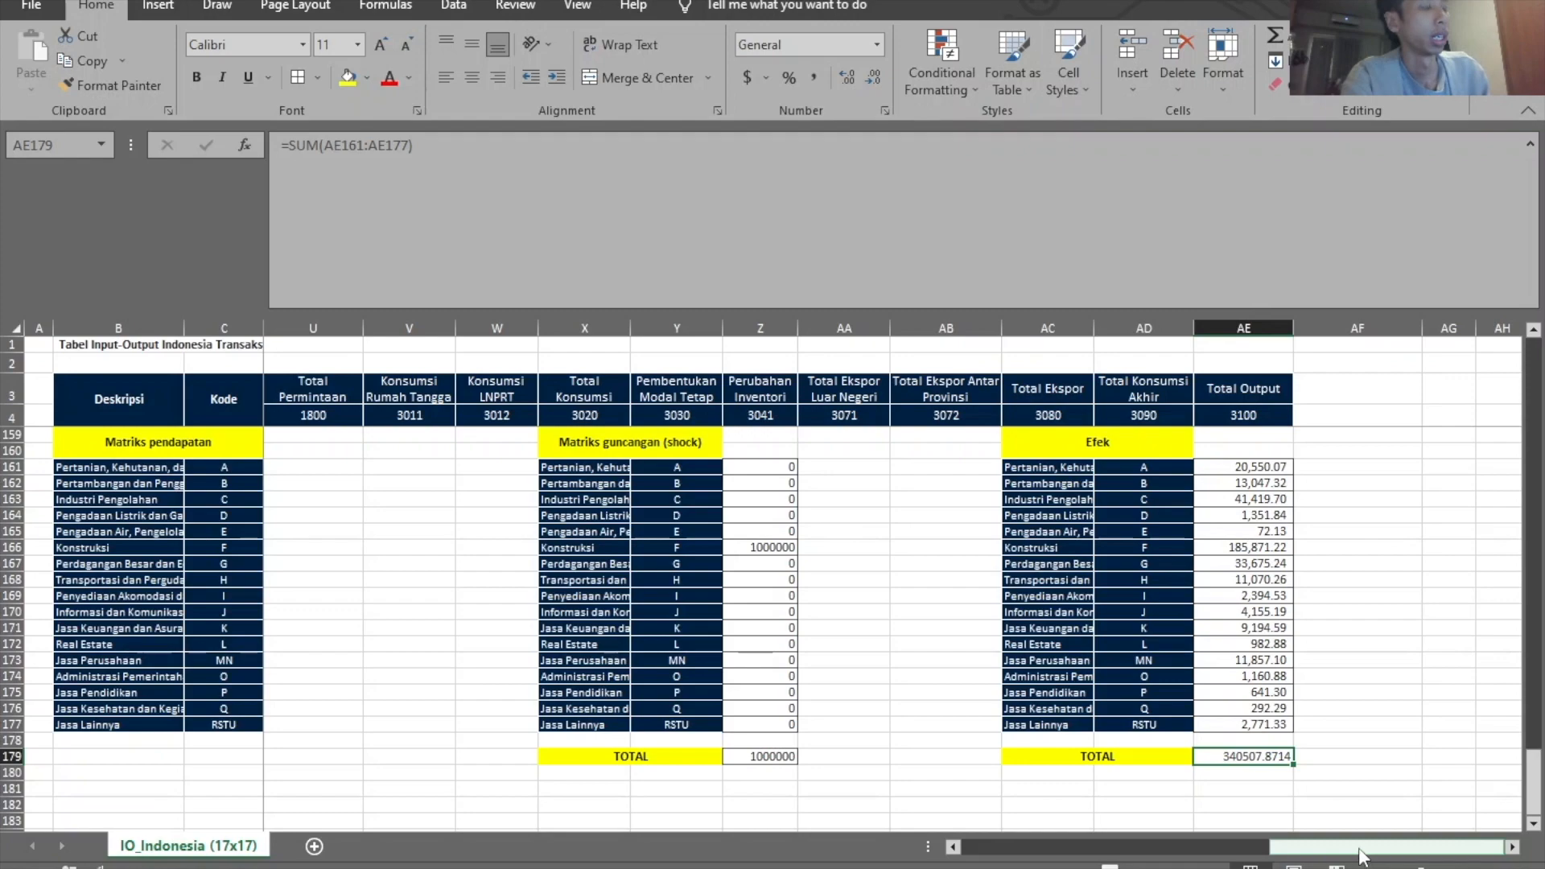
{"action": "mouse_move", "coordinate": [1354, 842]}
{"action": "left_mouse_down"}
{"action": "mouse_move", "coordinate": [1359, 861]}
{"action": "mouse_move", "coordinate": [978, 865]}
{"action": "mouse_move", "coordinate": [1360, 854]}
{"action": "left_mouse_up"}
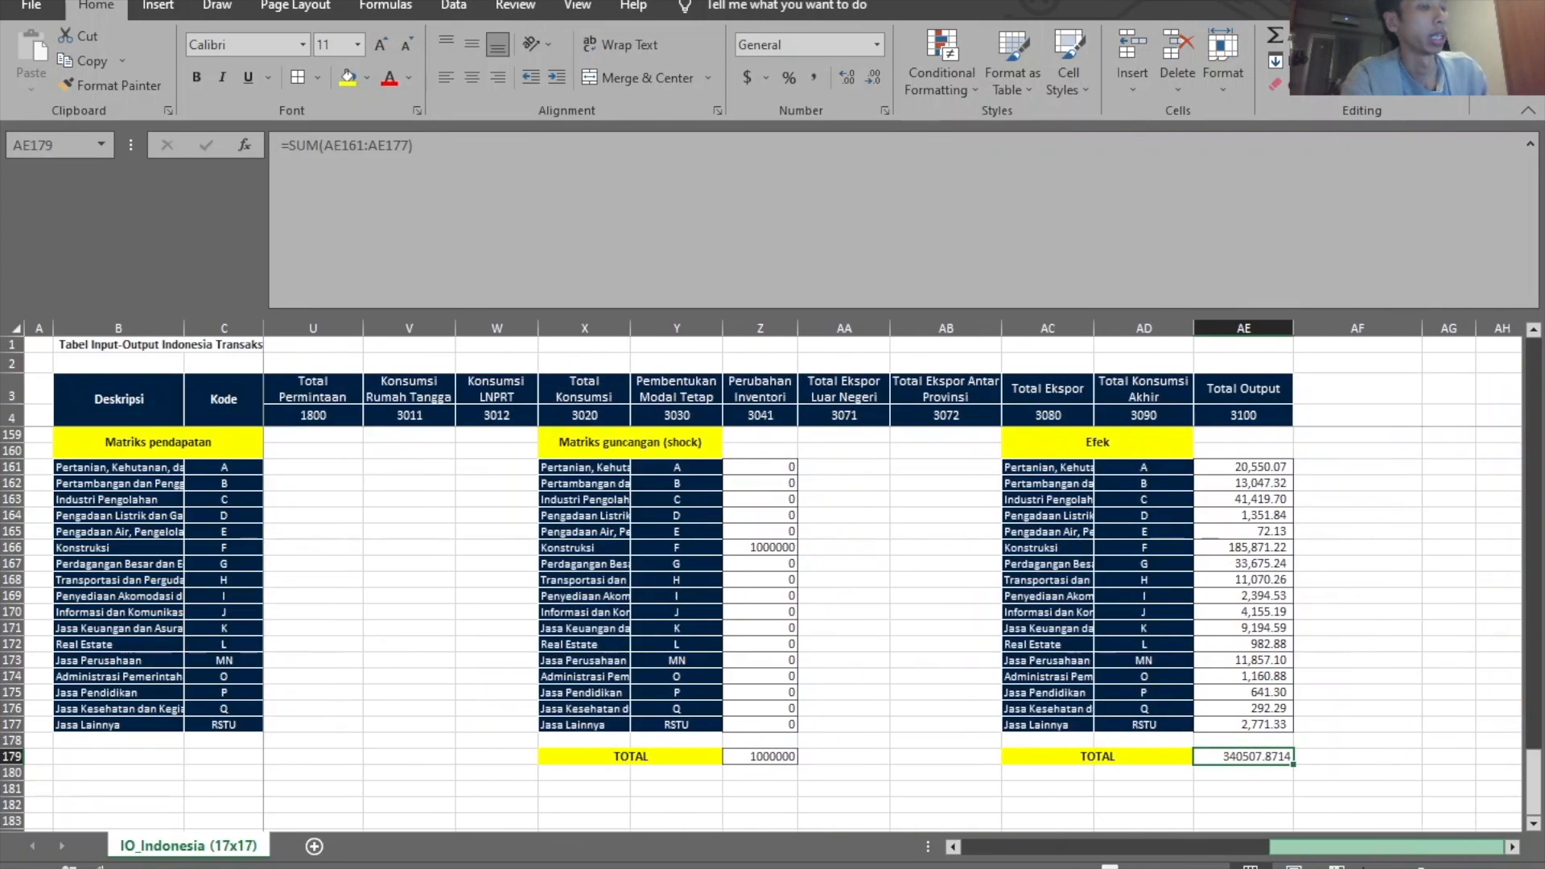
{"action": "left_click", "coordinate": [1358, 758]}
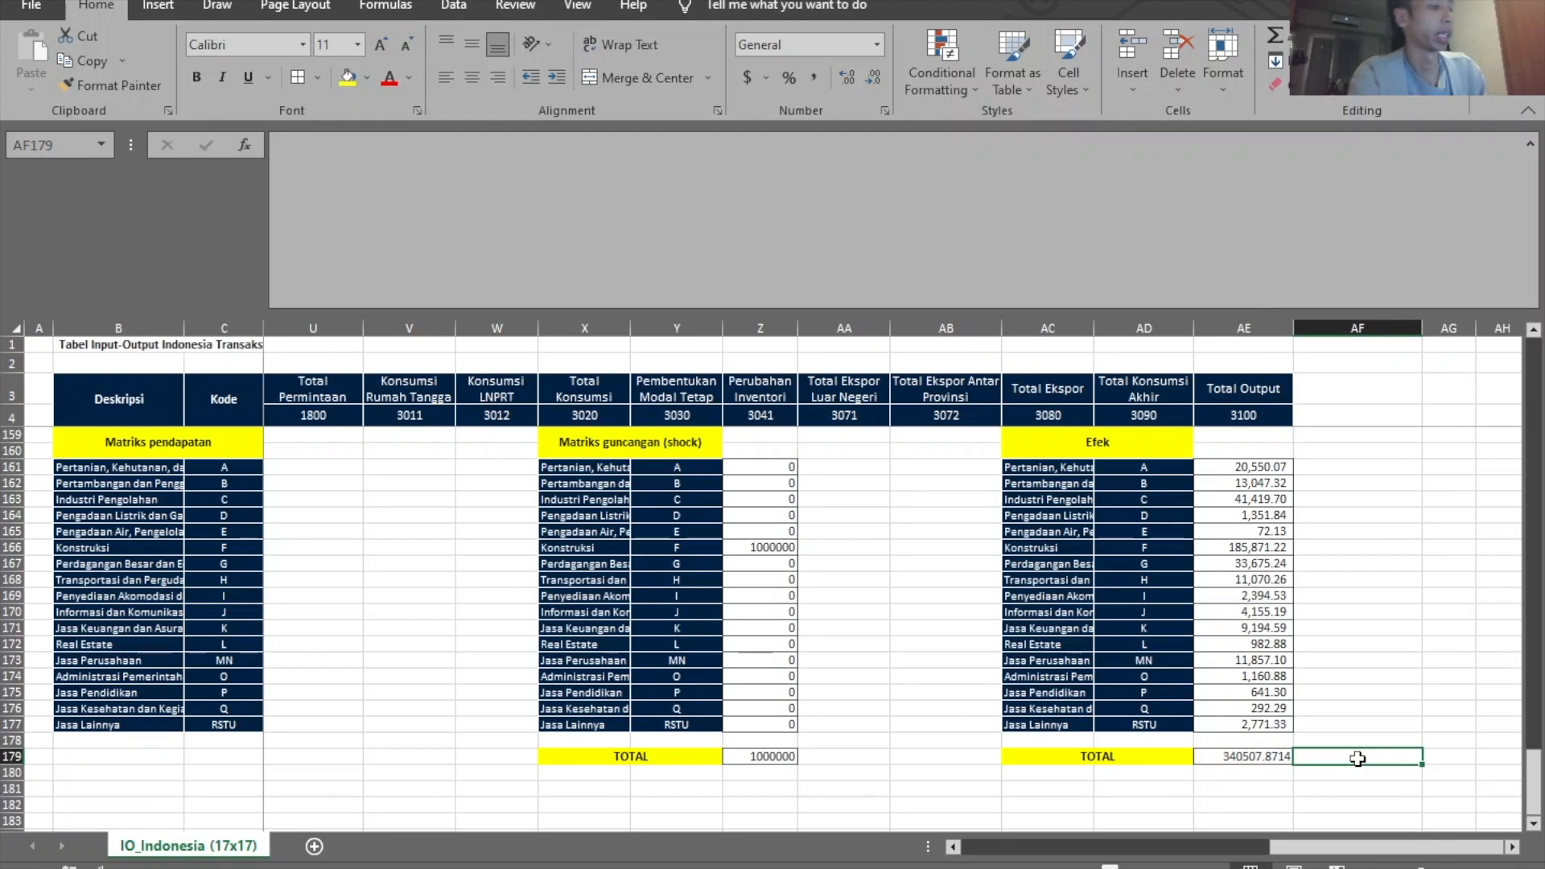
{"action": "key", "text": "Right"}
{"action": "type", "text": "="}
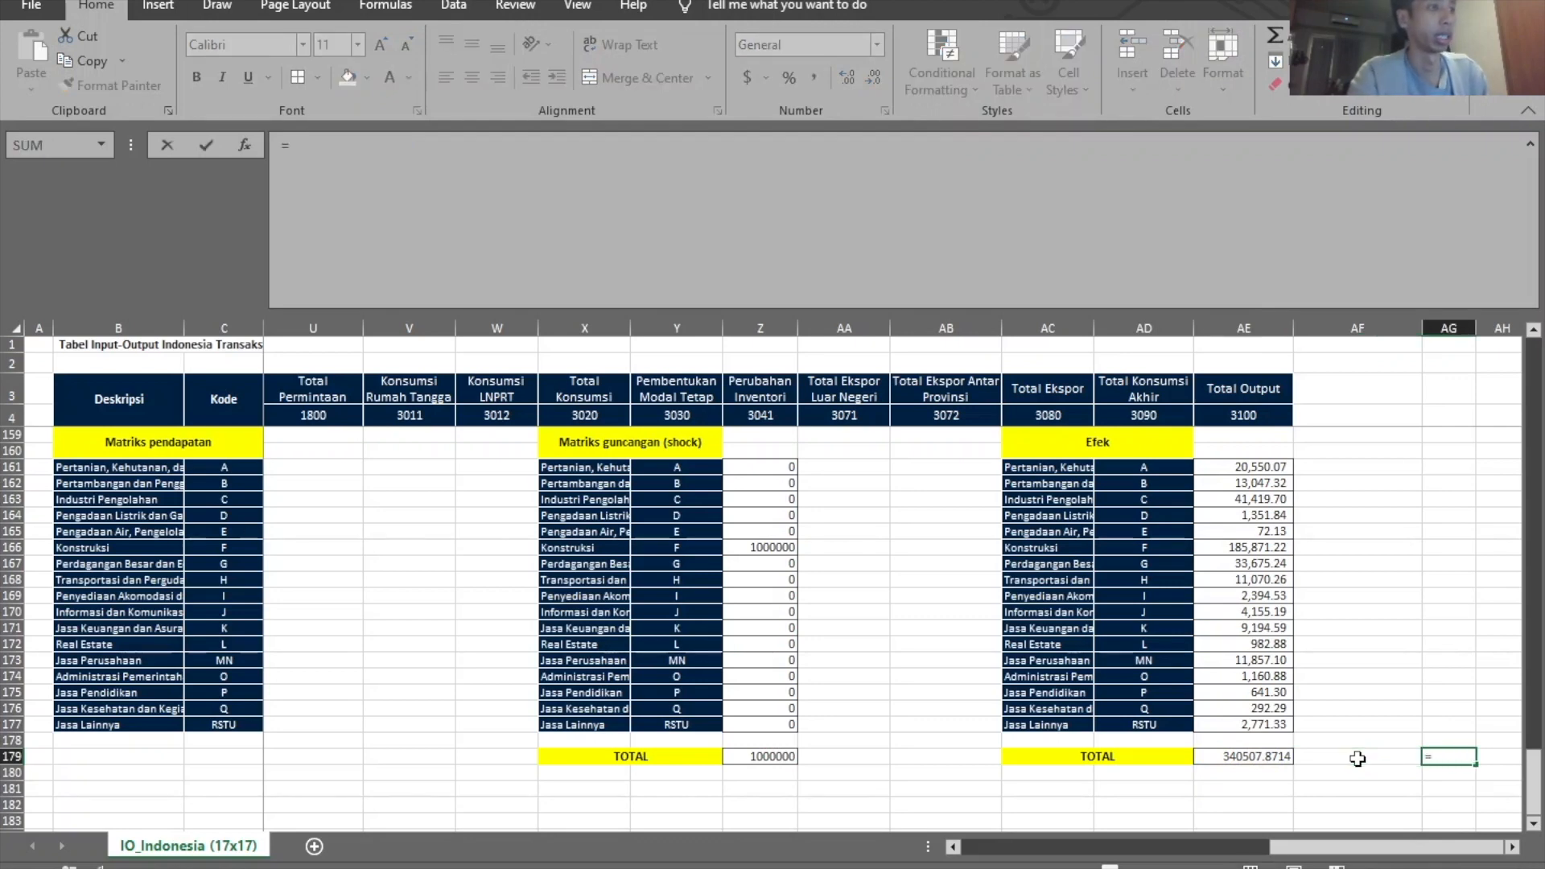
{"action": "key", "text": "Left"}
{"action": "key", "text": "Left"}
{"action": "type", "text": "/"}
{"action": "key", "text": "Left"}
{"action": "key", "text": "Left"}
{"action": "key", "text": "Left"}
{"action": "key", "text": "Left"}
{"action": "key", "text": "Left"}
{"action": "key", "text": "Left"}
{"action": "key", "text": "Left"}
{"action": "key", "text": "Left"}
{"action": "key", "text": "Right"}
{"action": "key", "text": "Right"}
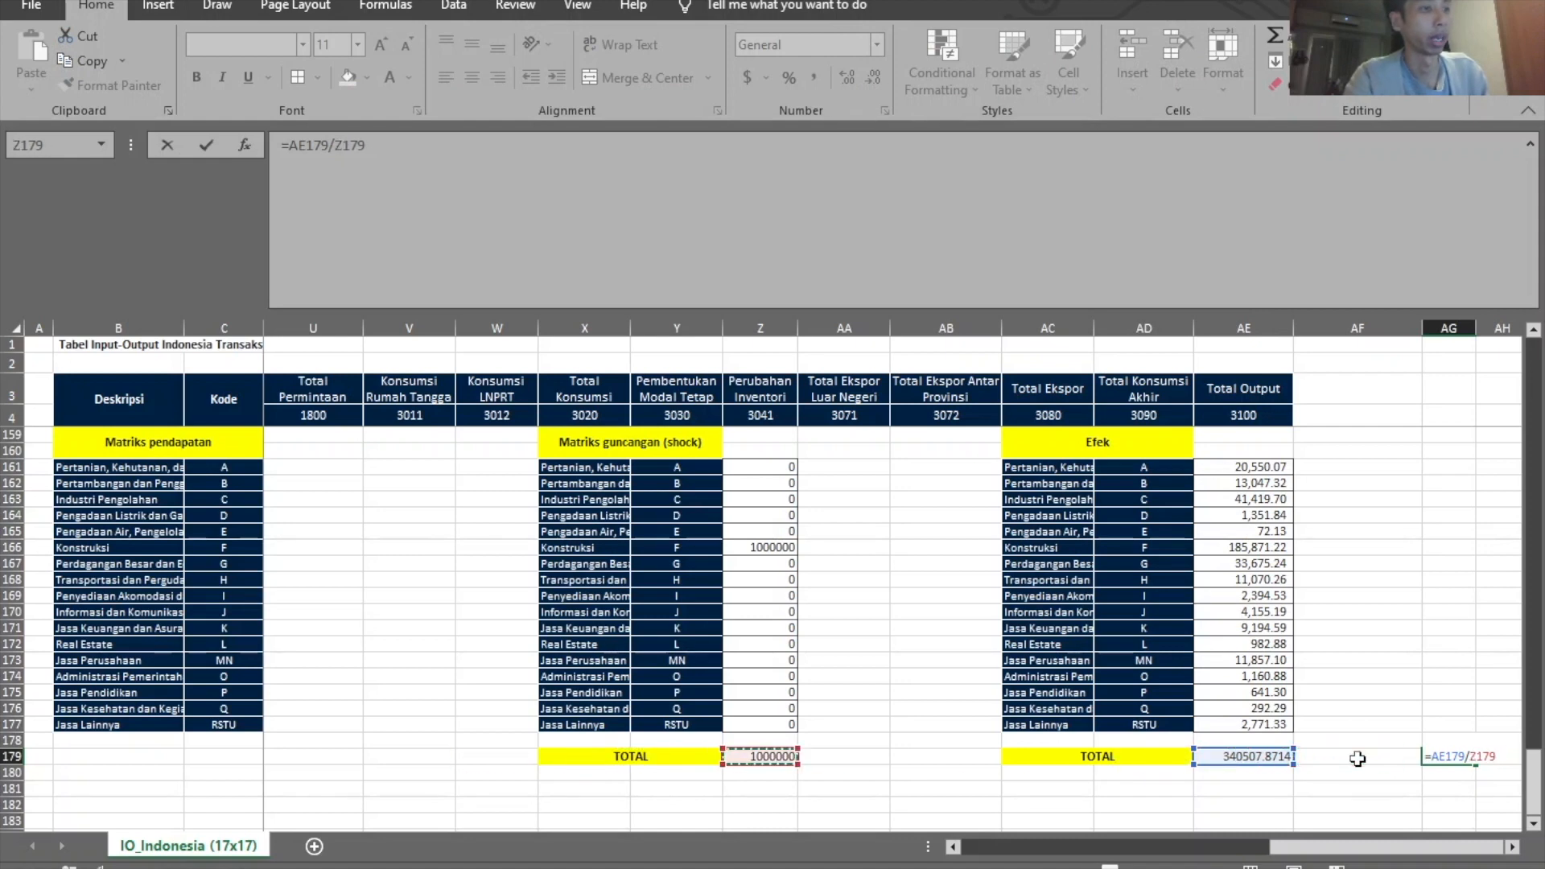
{"action": "key", "text": "Return"}
{"action": "key", "text": "Up"}
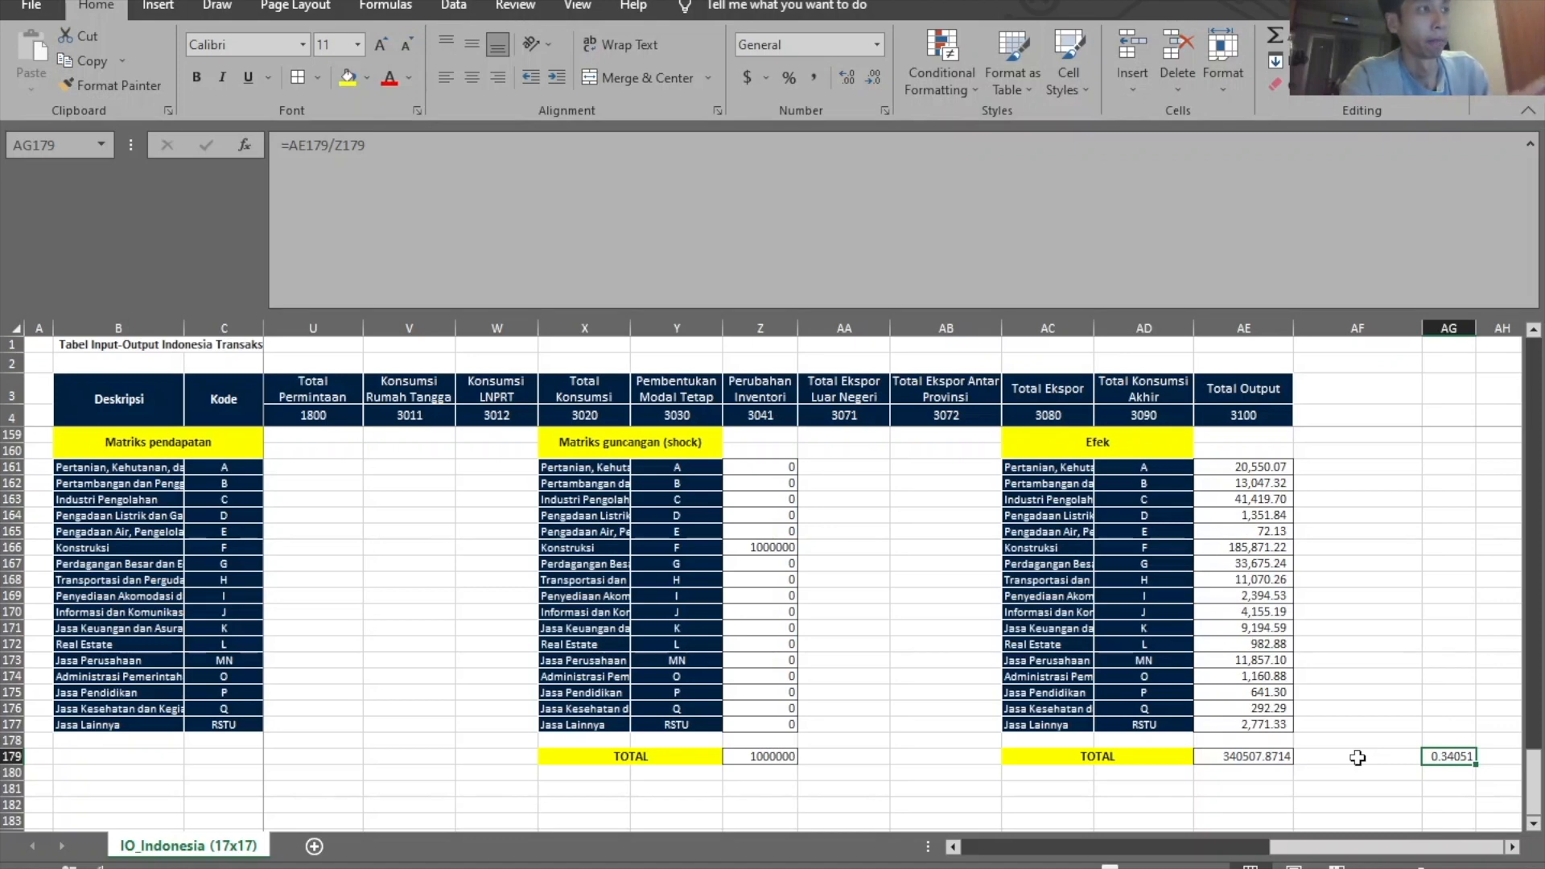
Copy the merged "Efek" heading from AC159 to AG159 to start a second effect table
{"action": "left_click", "coordinate": [1446, 458]}
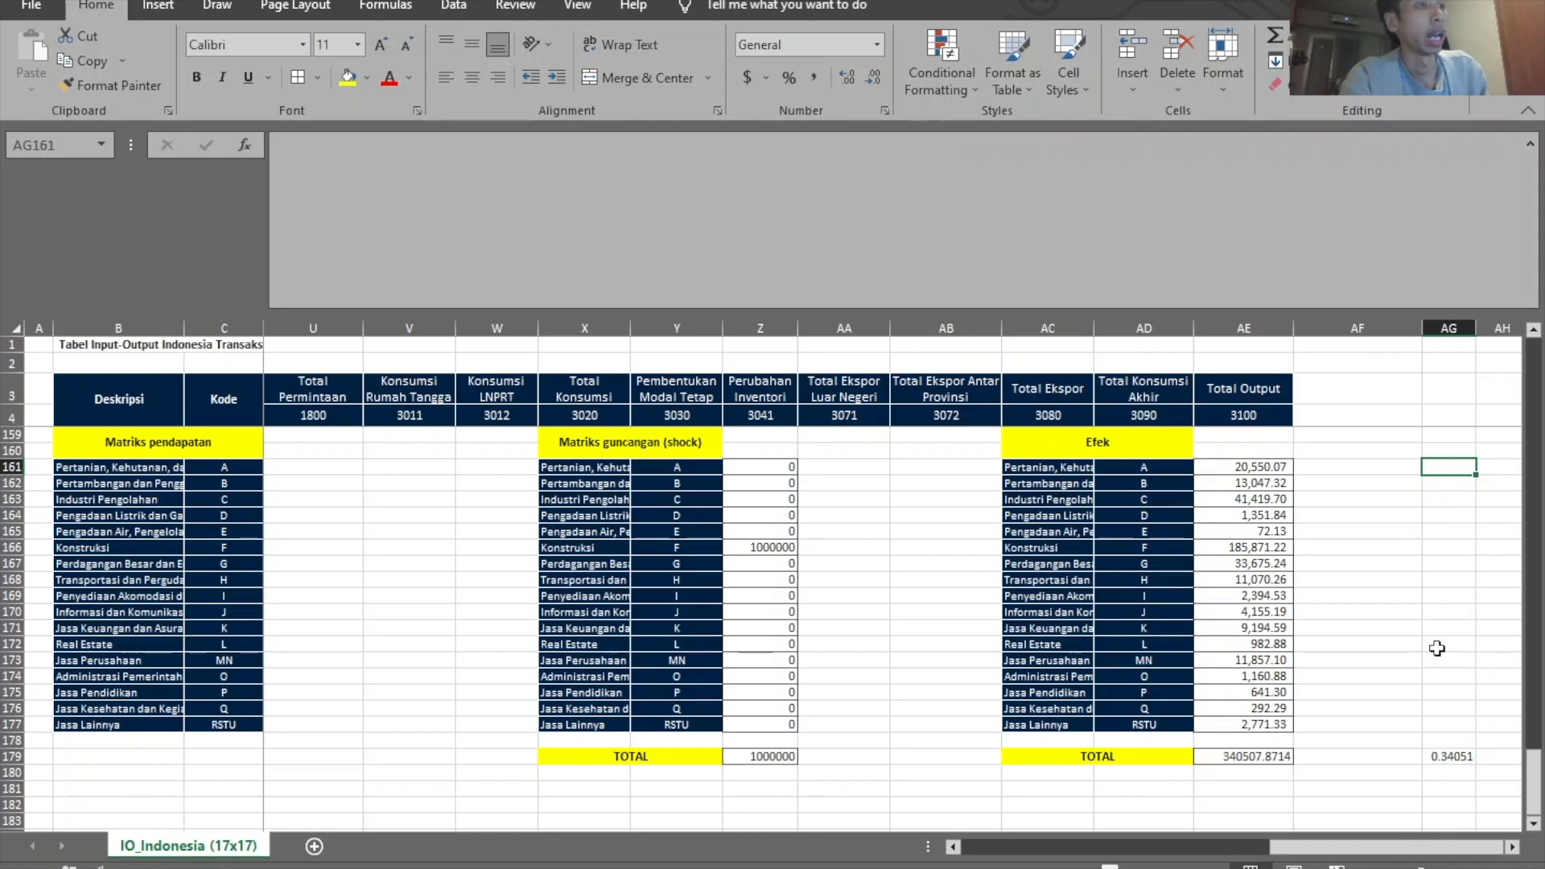
{"action": "key", "text": "Up"}
{"action": "key", "text": "Up"}
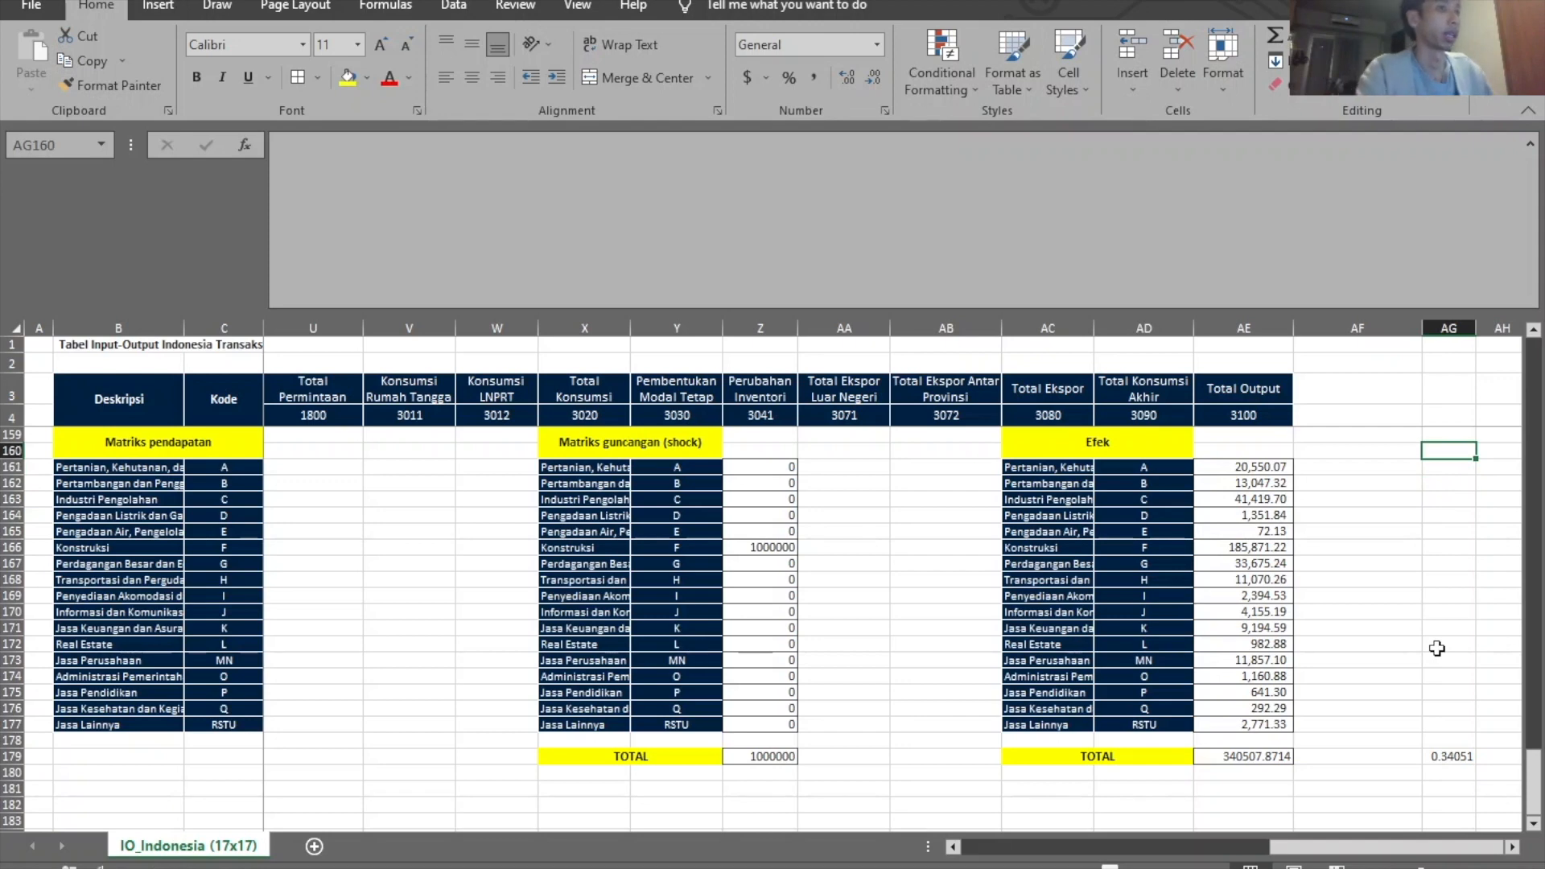
{"action": "key", "text": "Left"}
{"action": "key", "text": "Left"}
{"action": "key", "text": "Left"}
{"action": "key", "text": "ctrl+c"}
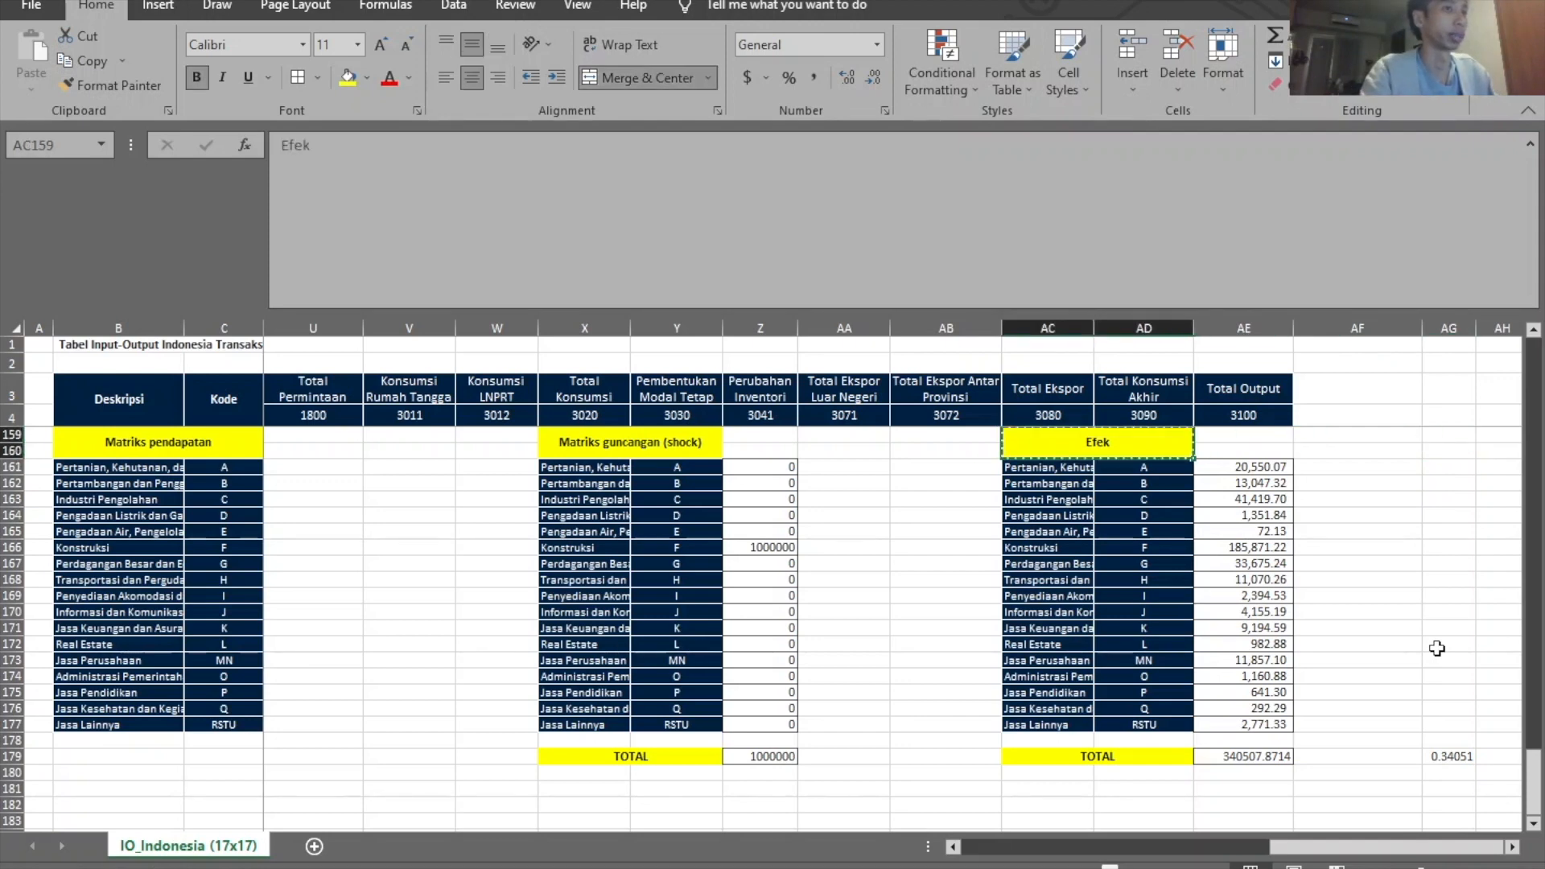
{"action": "key", "text": "Right"}
{"action": "key", "text": "Right"}
{"action": "key", "text": "Right"}
{"action": "key", "text": "ctrl+v"}
{"action": "key", "text": "Right"}
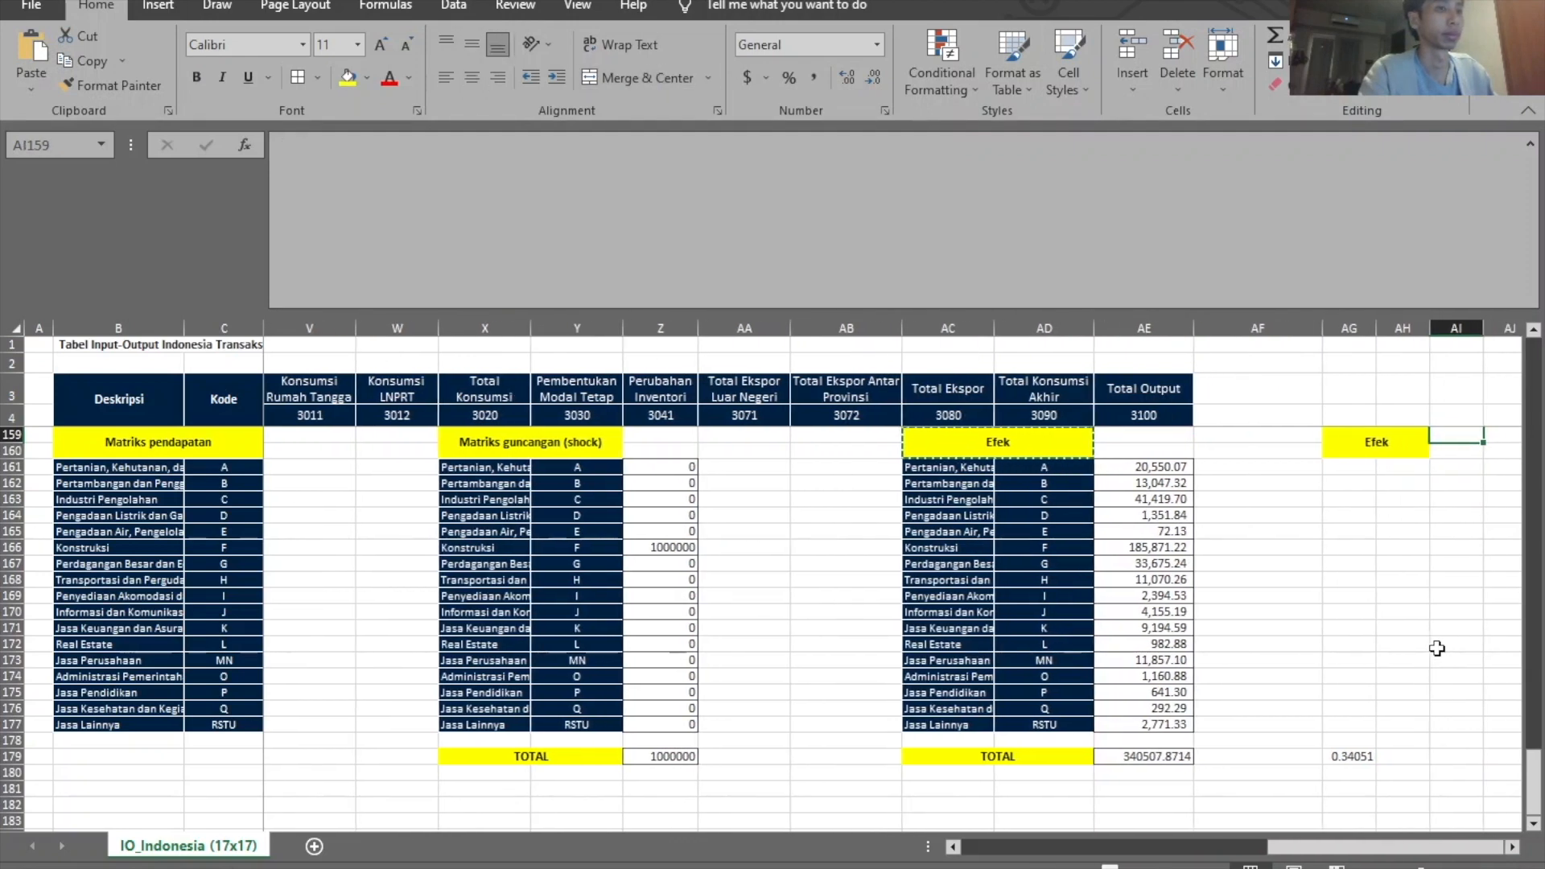
{"action": "key", "text": "Left"}
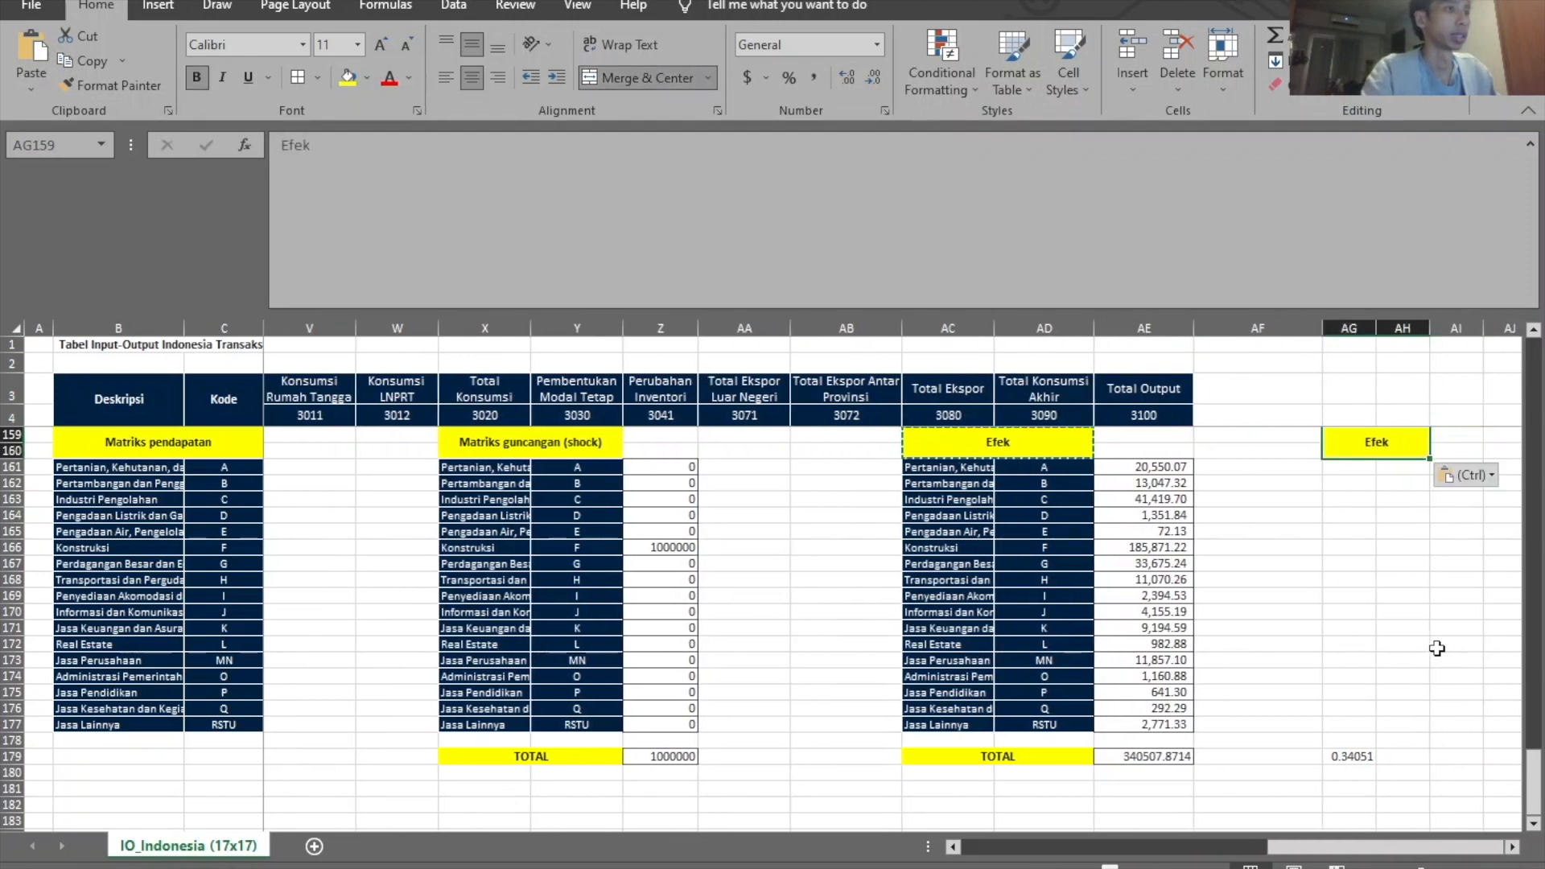
Reuse the format of code cell AD161 for a column heading in AI160 and label it "Langsung"
{"action": "left_click", "coordinate": [1028, 465]}
{"action": "key", "text": "ctrl+c"}
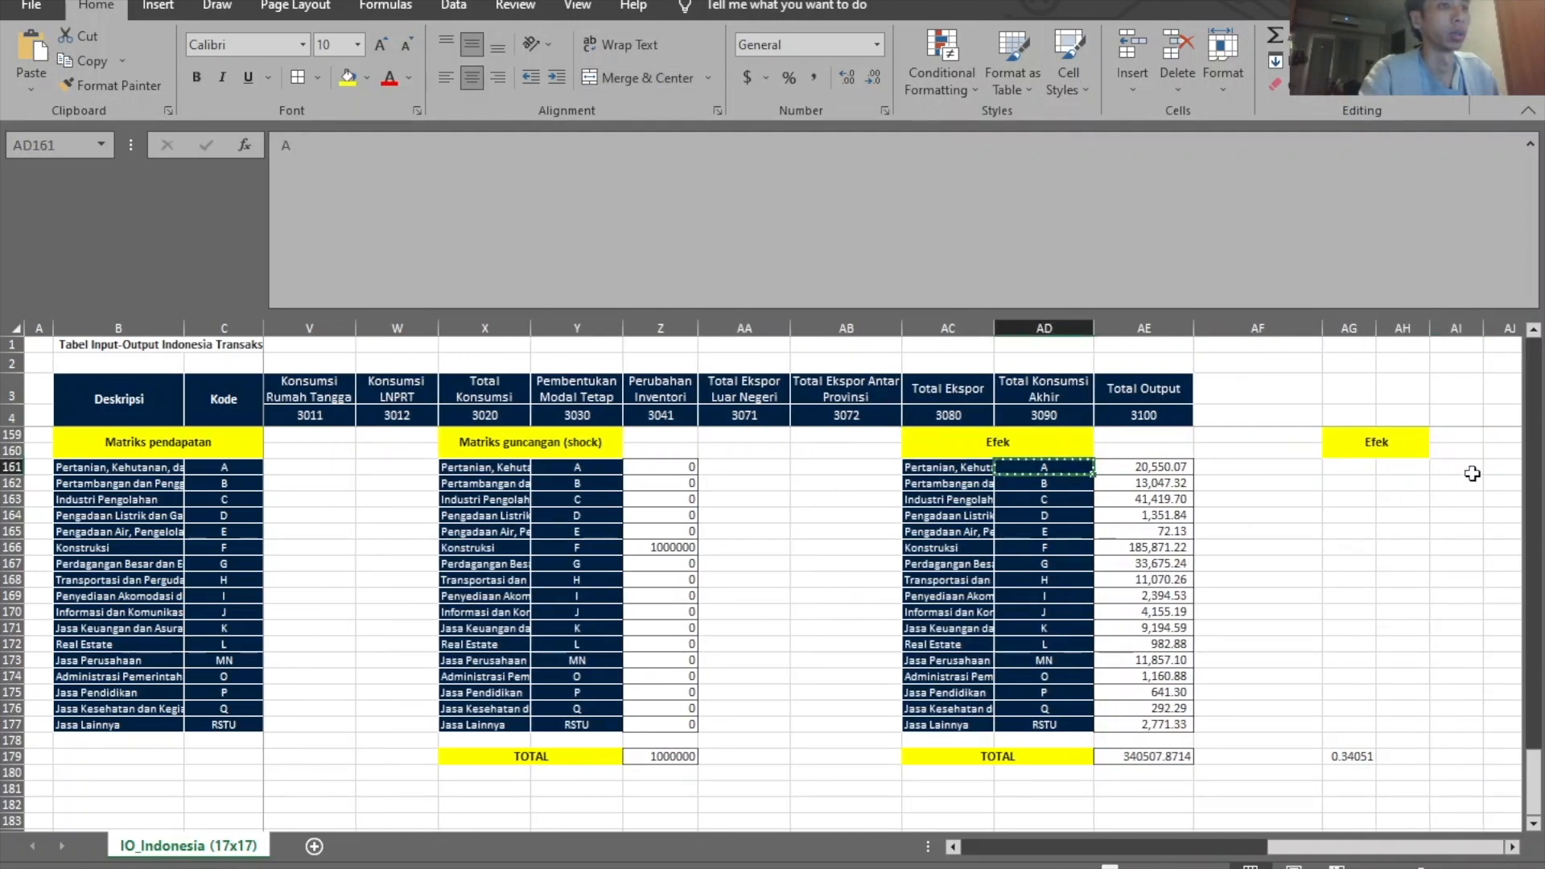
{"action": "left_click", "coordinate": [1453, 452]}
{"action": "key", "text": "ctrl+v"}
{"action": "type", "text": "Langsung"}
{"action": "key", "text": "Return"}
Copy the sector names and codes from AC161:AD177 into the new effect table starting at AG161
{"action": "left_click_drag", "start_coordinate": [943, 468], "coordinate": [1048, 724]}
{"action": "key", "text": "ctrl+c"}
{"action": "left_click", "coordinate": [1360, 468]}
{"action": "key", "text": "ctrl+v"}
Try calculating sector A's direct effect in AI161 with =Z161*D130, and clear the trial formula
{"action": "left_click", "coordinate": [1454, 467]}
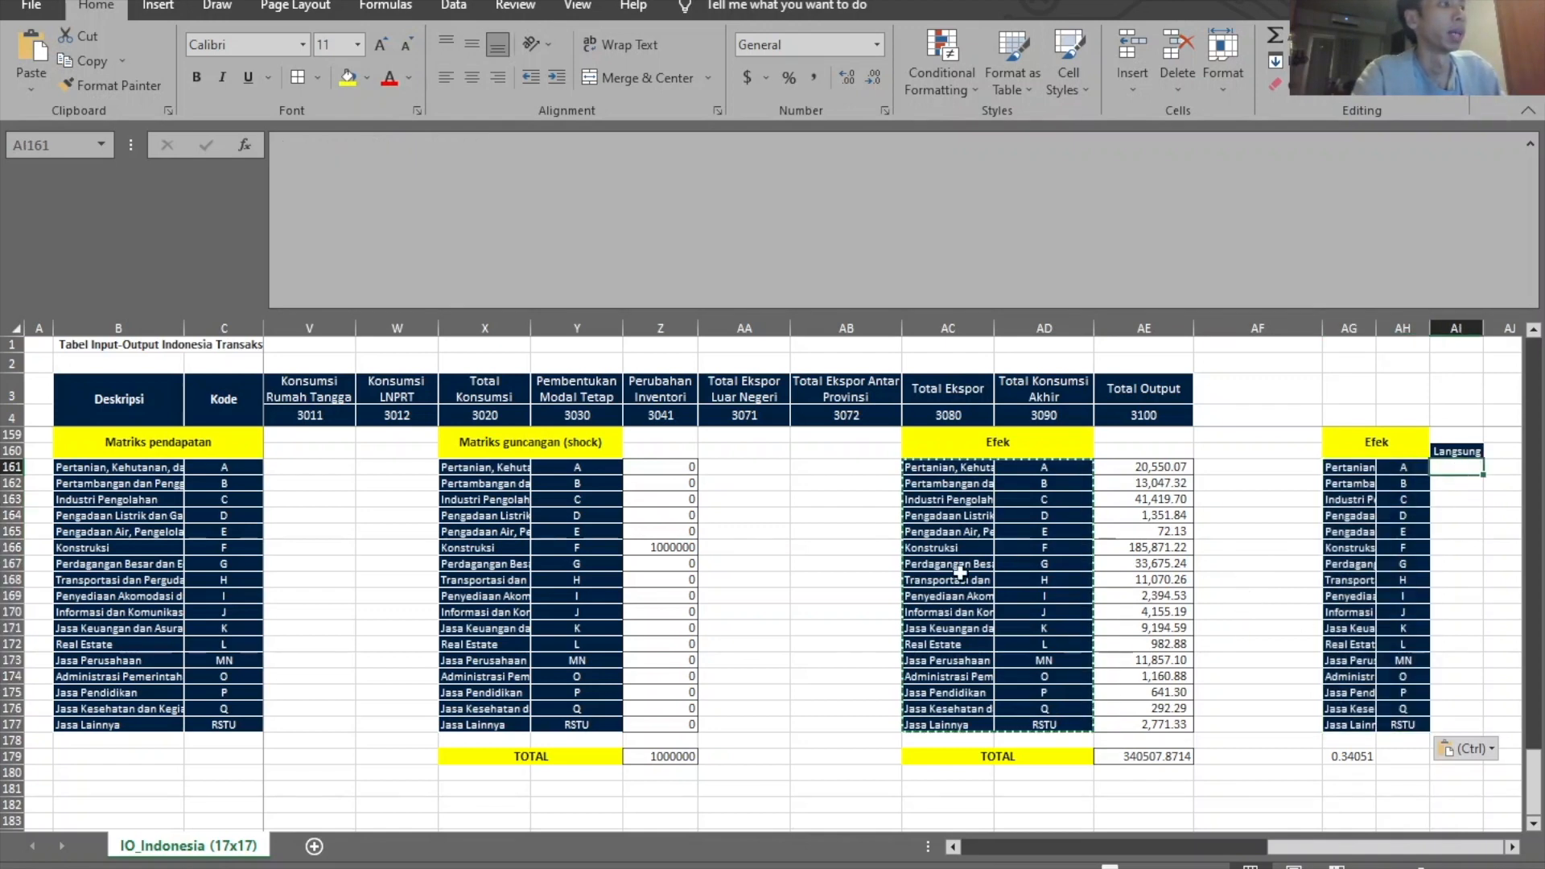
{"action": "type", "text": "="}
{"action": "left_click", "coordinate": [658, 466]}
{"action": "type", "text": "*"}
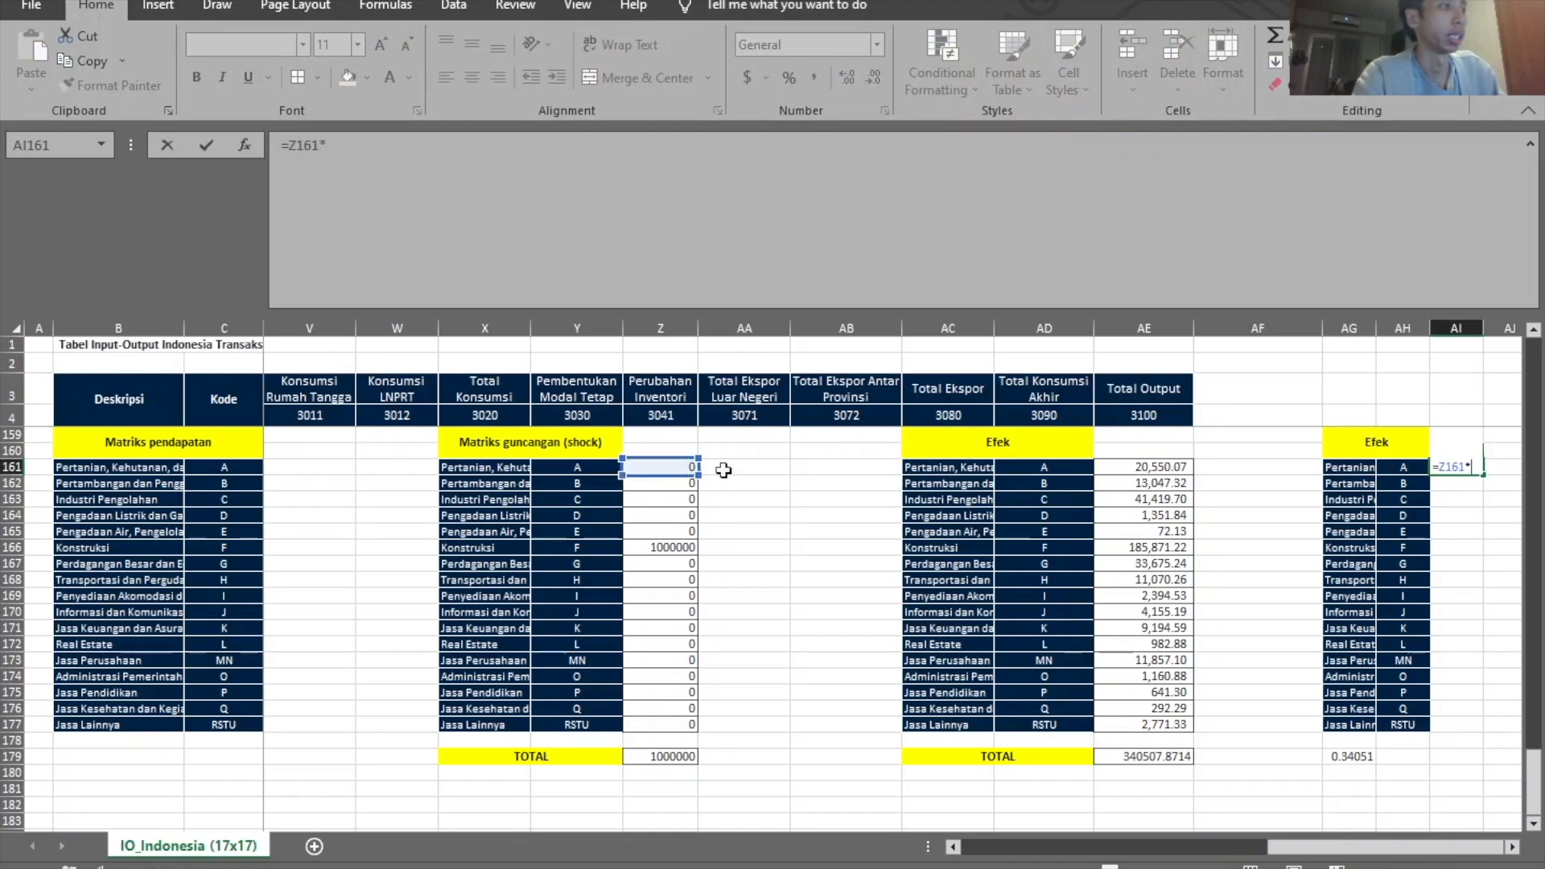
{"action": "scroll", "coordinate": [813, 708], "scroll_direction": "up", "scroll_amount": 5}
{"action": "left_click_drag", "start_coordinate": [1344, 848], "coordinate": [904, 858]}
{"action": "scroll", "coordinate": [439, 679], "scroll_direction": "up", "scroll_amount": 5}
{"action": "scroll", "coordinate": [426, 672], "scroll_direction": "up", "scroll_amount": 3}
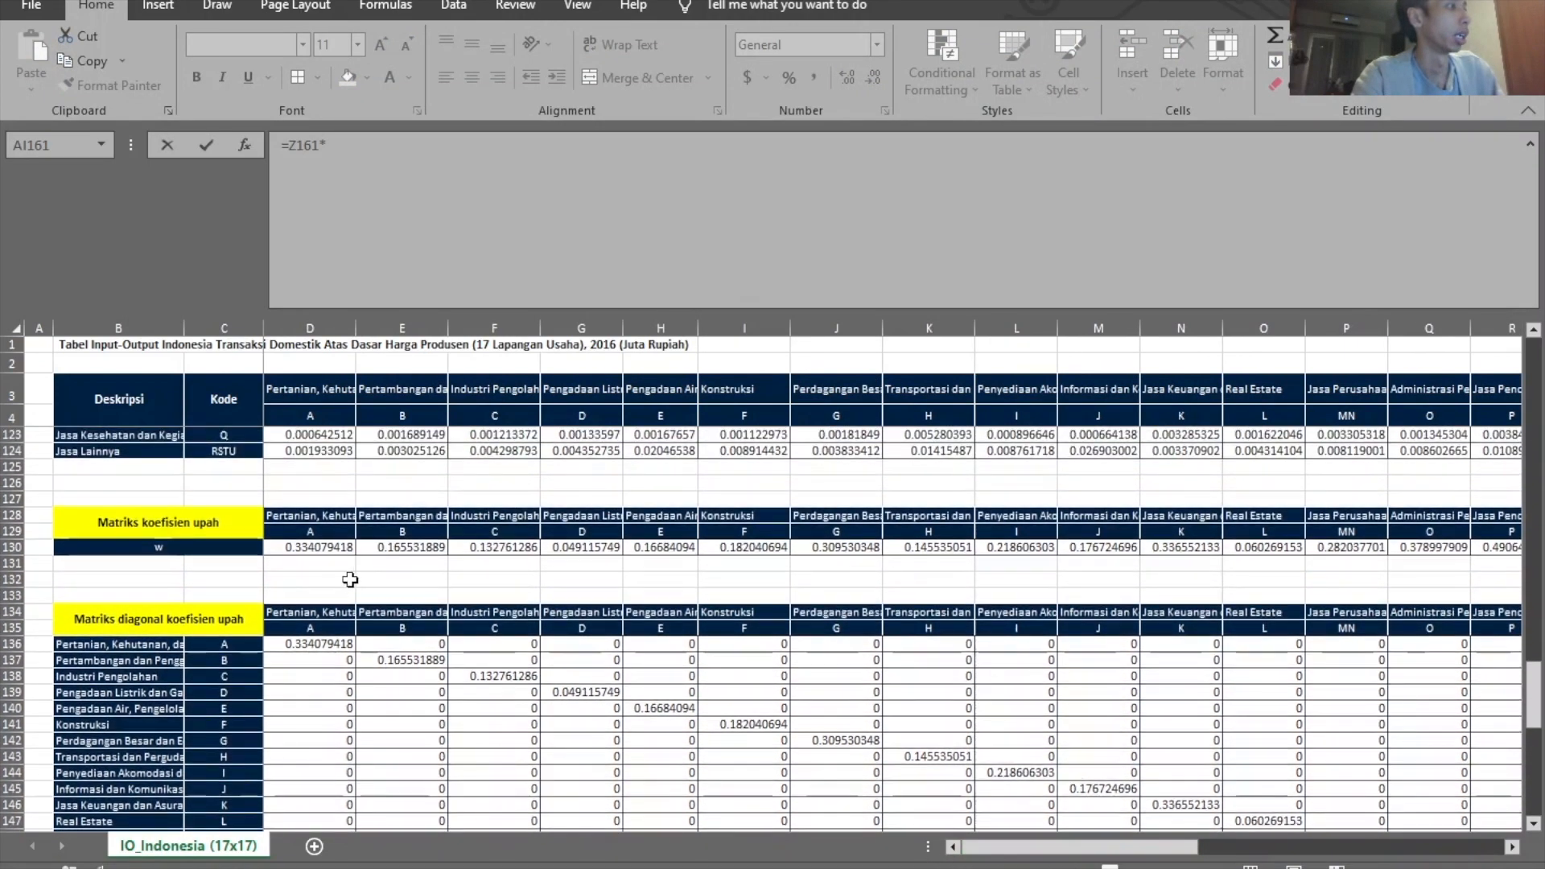
{"action": "left_click", "coordinate": [306, 547]}
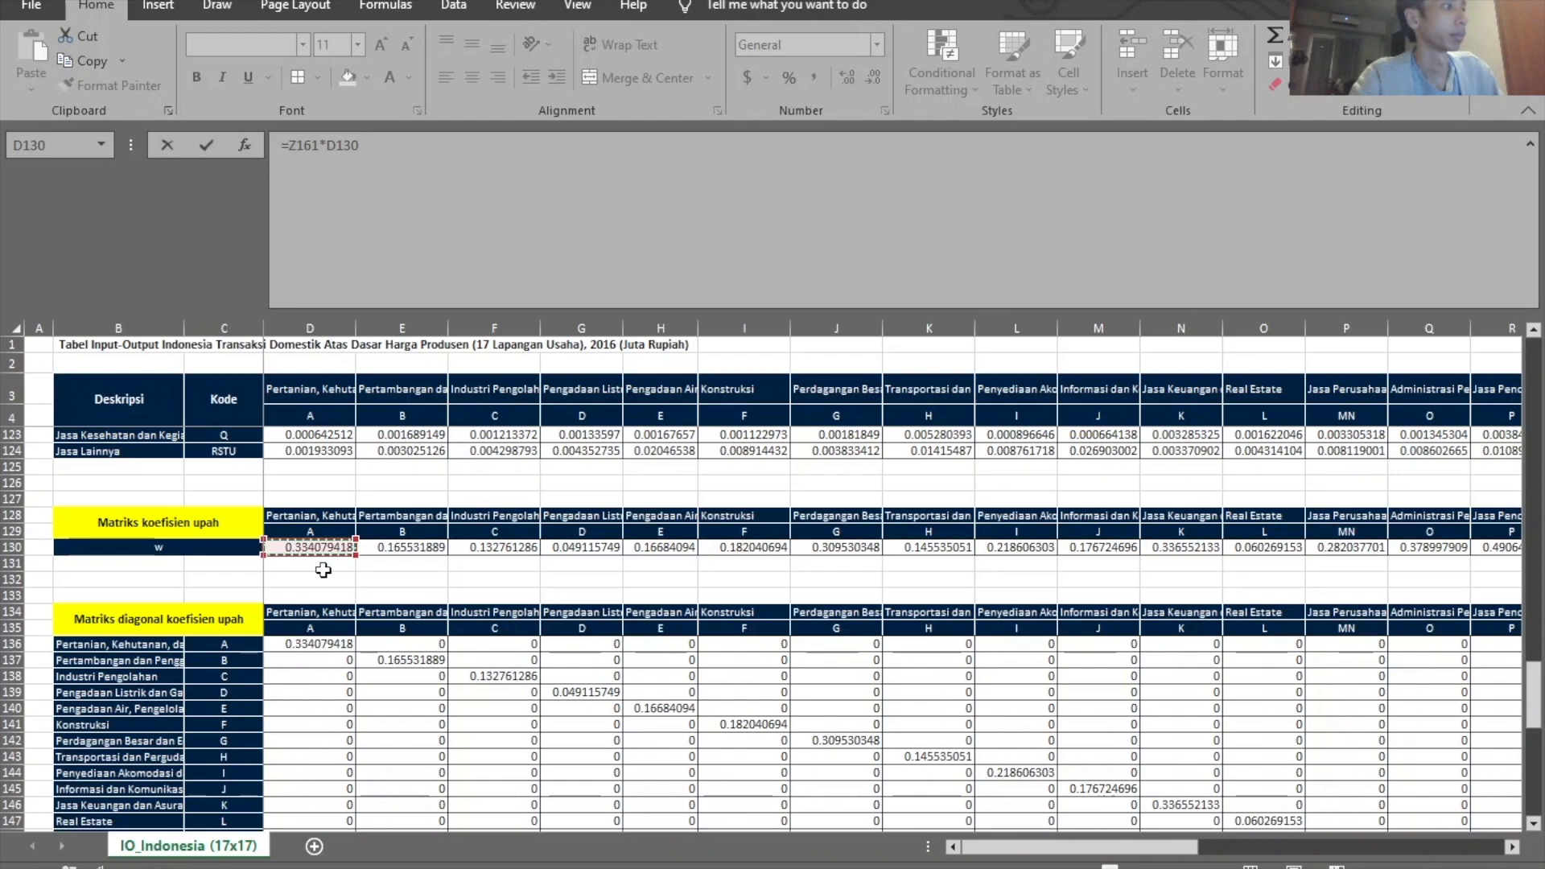
{"action": "key", "text": "Return"}
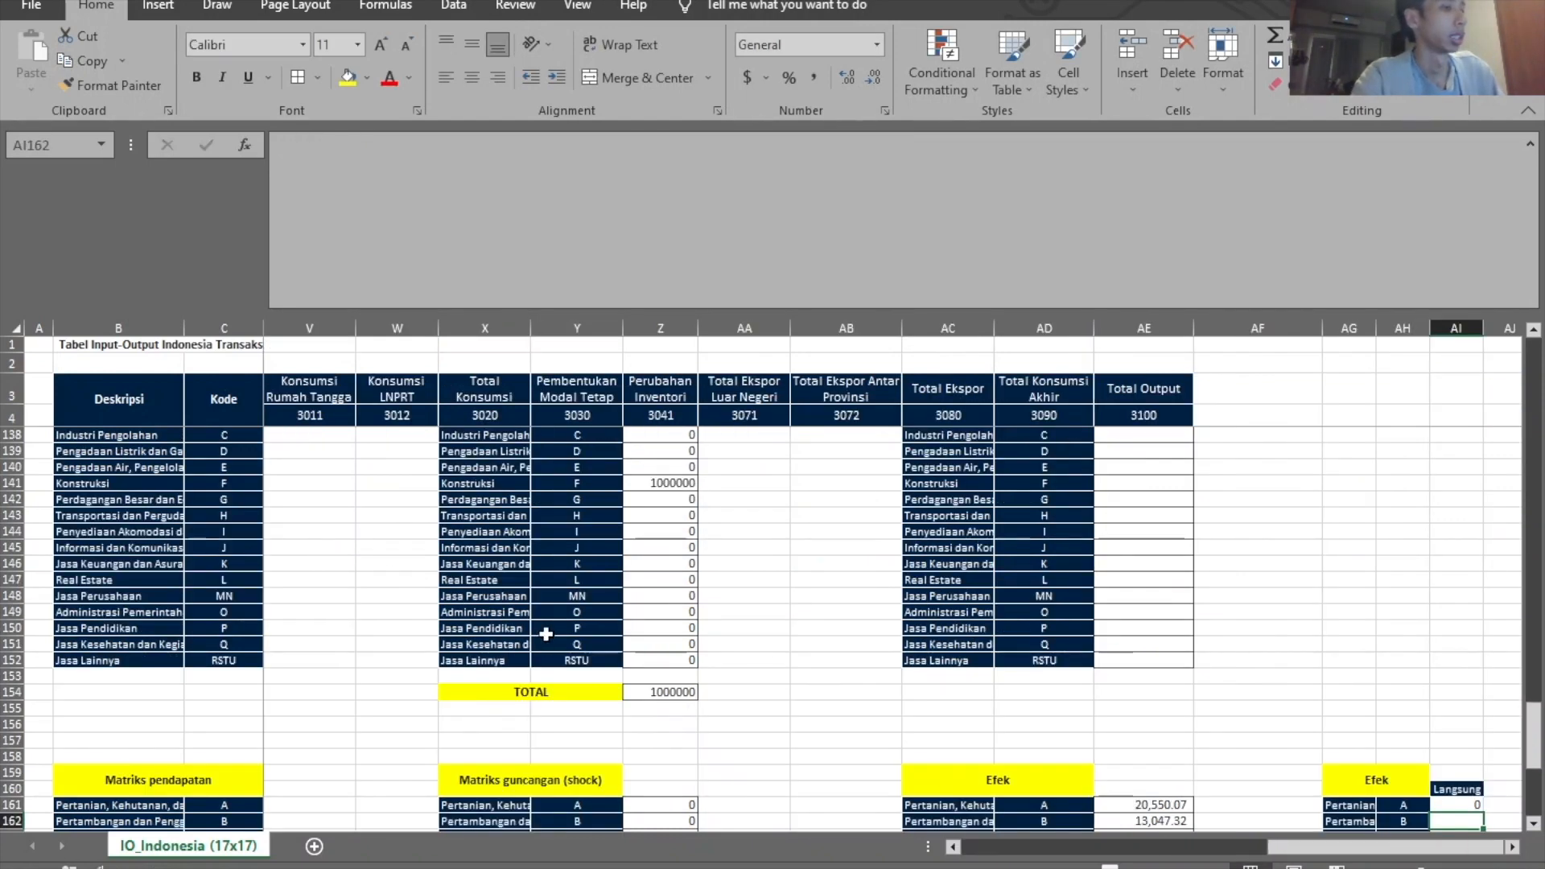
{"action": "scroll", "coordinate": [892, 733], "scroll_direction": "down", "scroll_amount": 1}
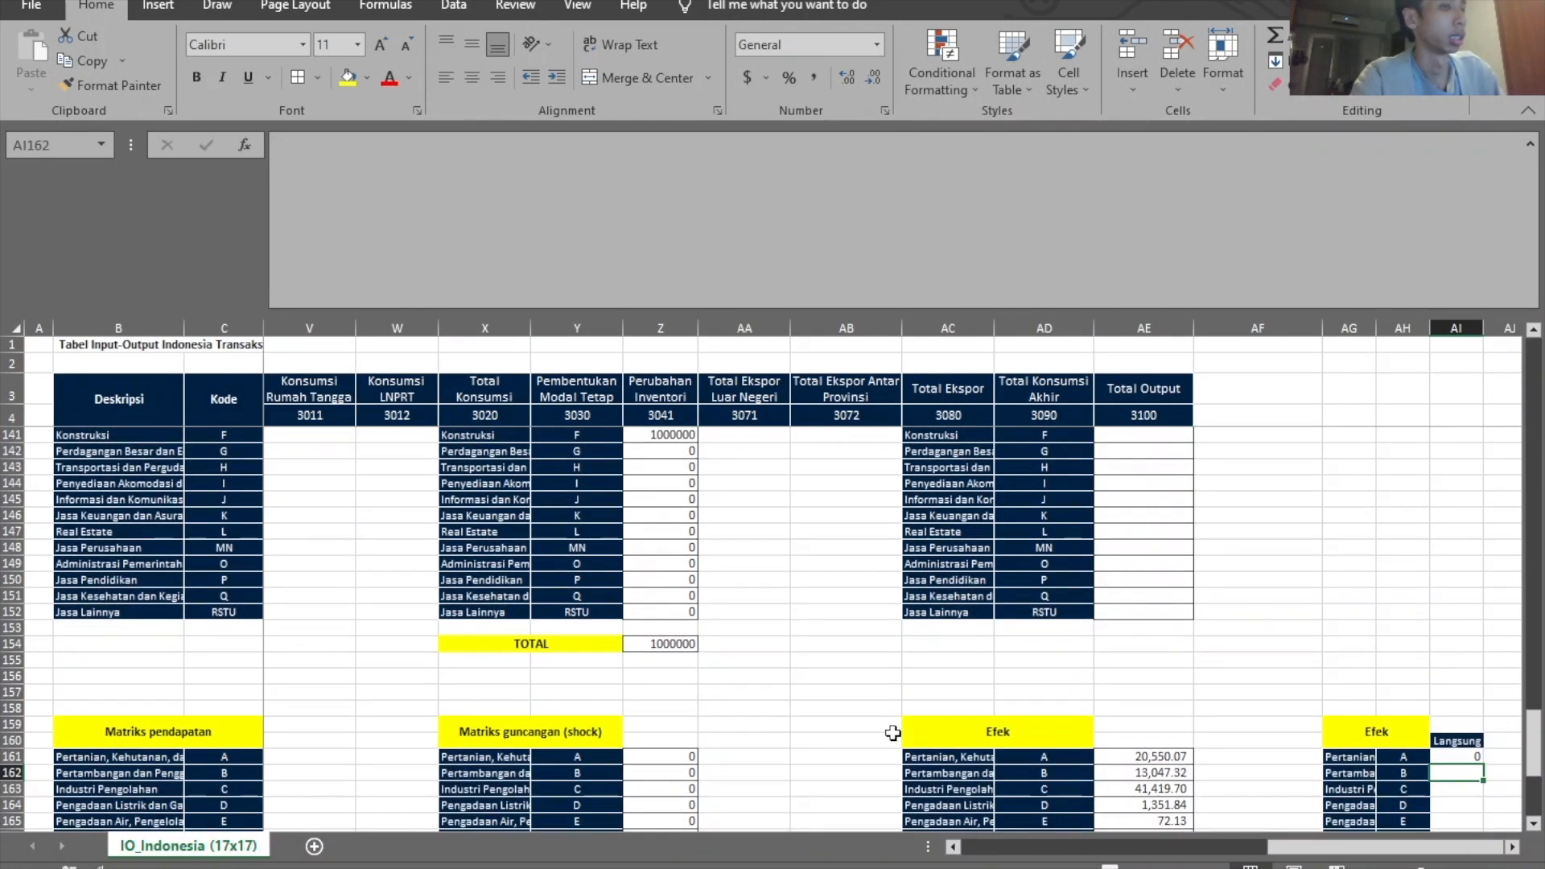
{"action": "scroll", "coordinate": [893, 732], "scroll_direction": "down", "scroll_amount": 2}
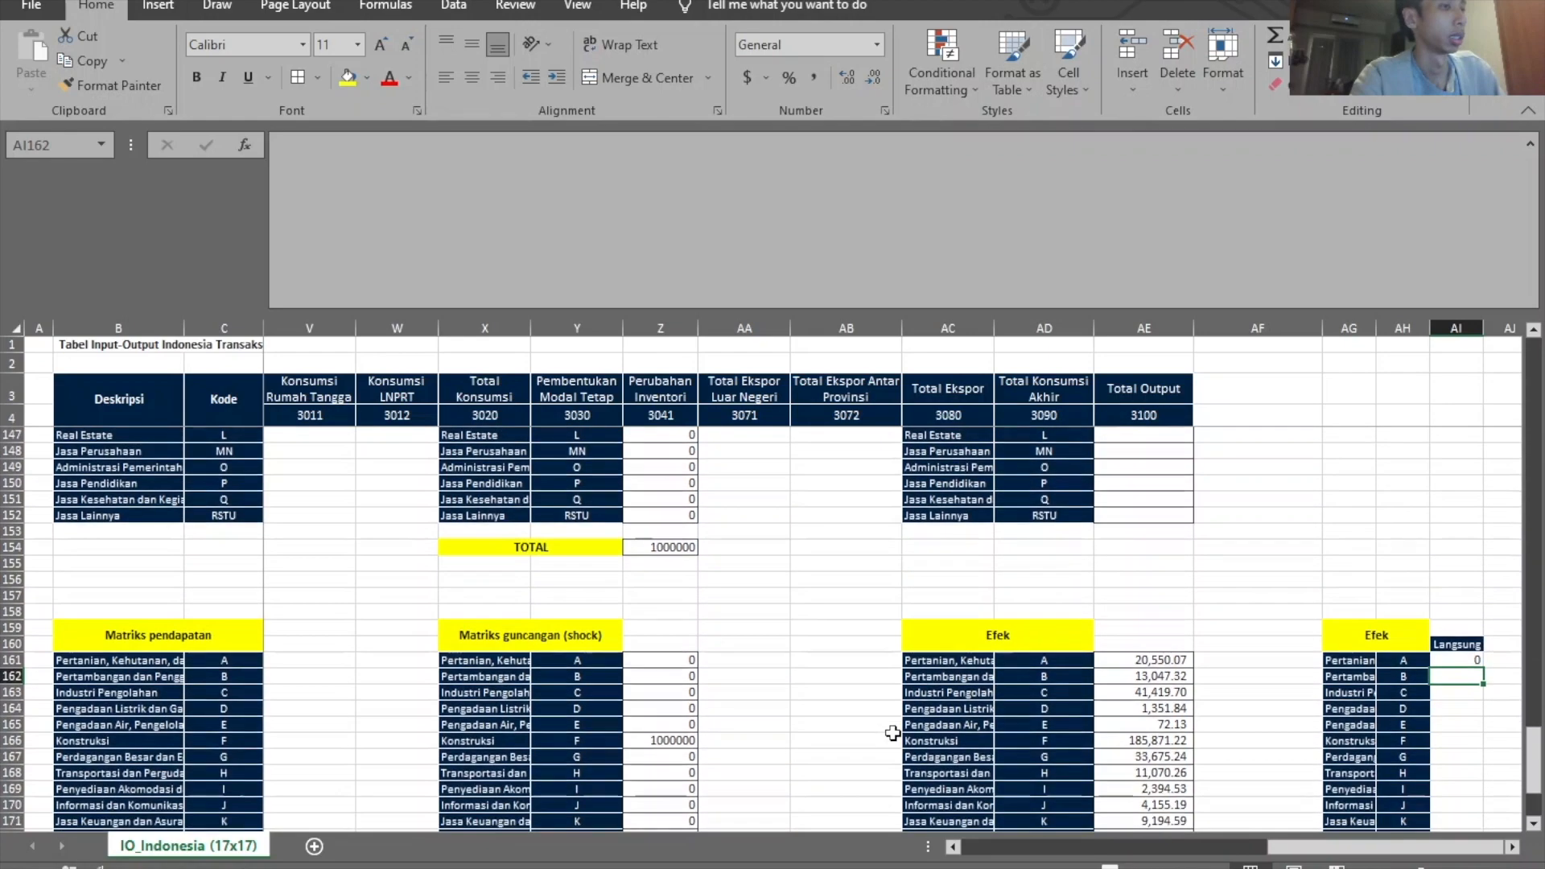
{"action": "key", "text": "Up"}
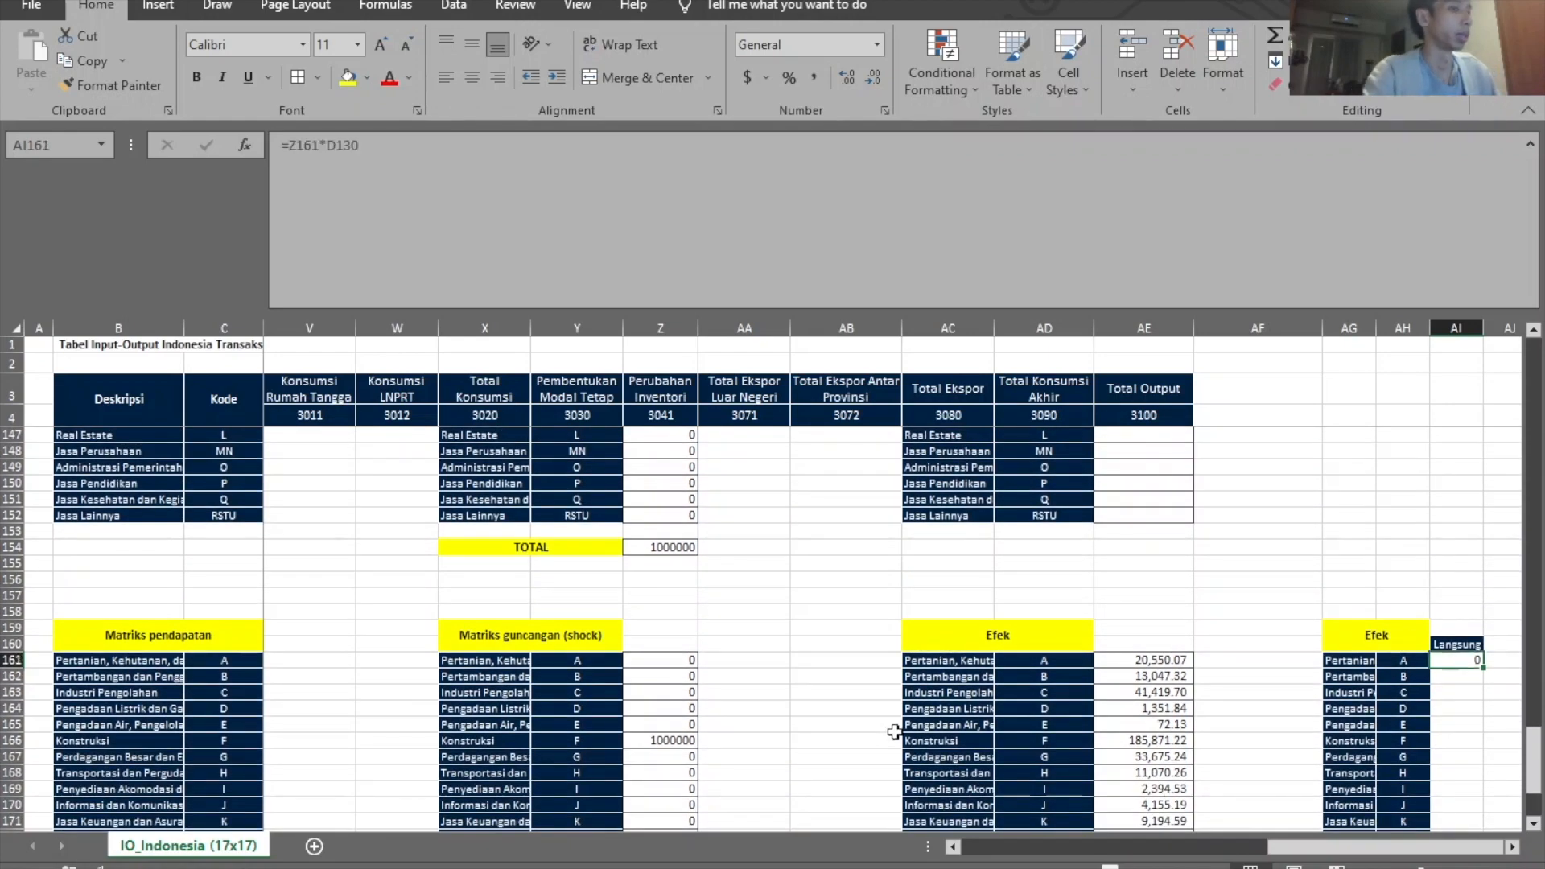
{"action": "key", "text": "Delete"}
Try filling the direct effect column AI161:AI177 with the array formula =MMULT(D130:T130,Z161:Z177)
{"action": "scroll", "coordinate": [1161, 738], "scroll_direction": "down", "scroll_amount": 1}
{"action": "scroll", "coordinate": [1161, 738], "scroll_direction": "down", "scroll_amount": 4}
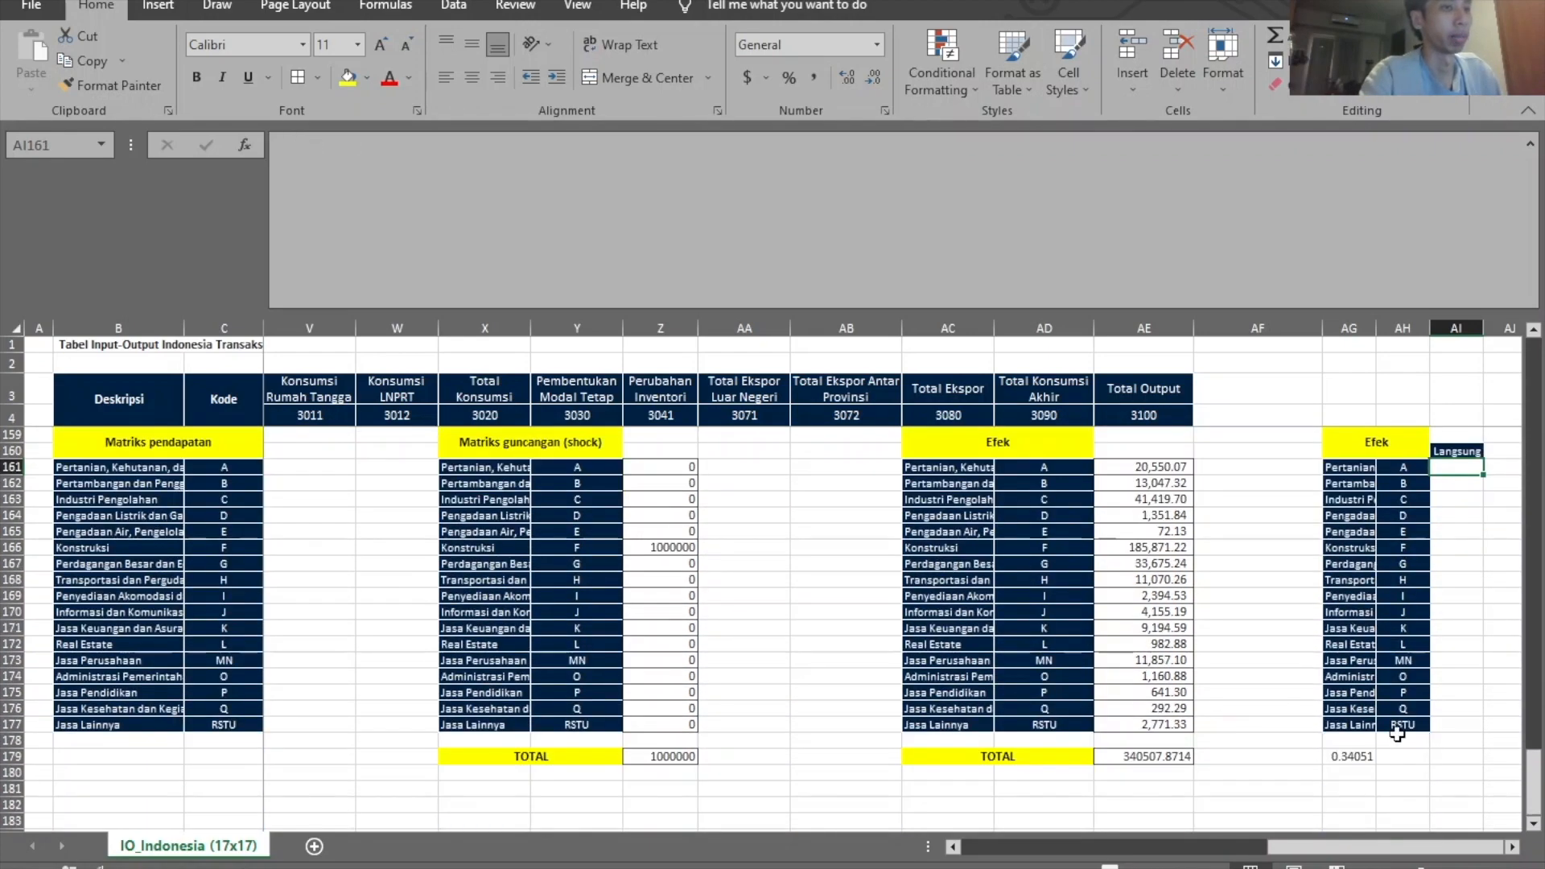
{"action": "left_click", "coordinate": [1461, 730], "text": "shift"}
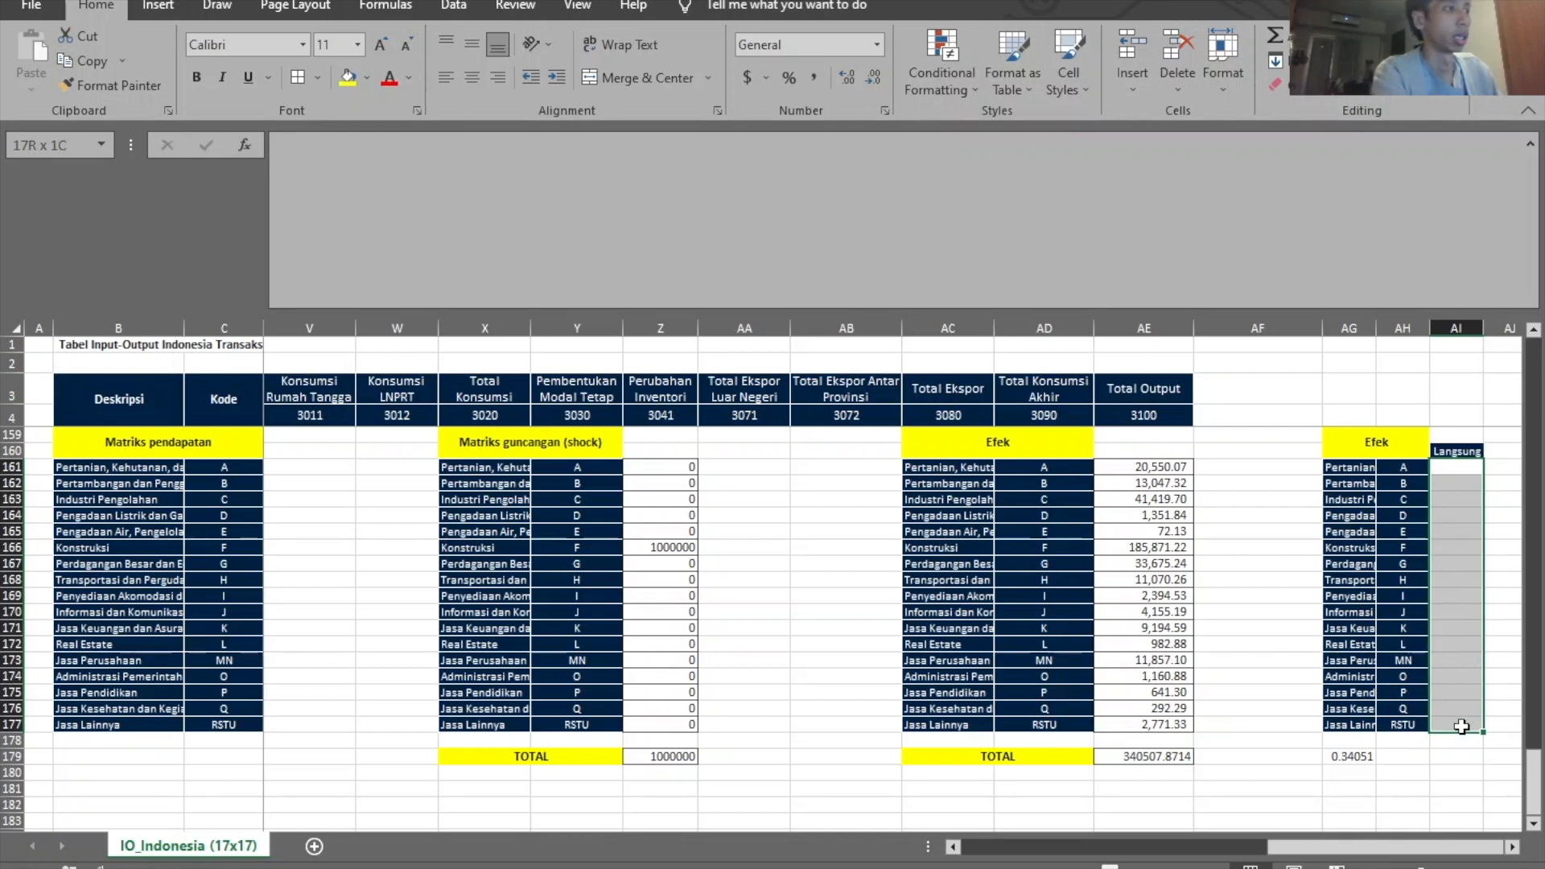
{"action": "type", "text": "=mmult("}
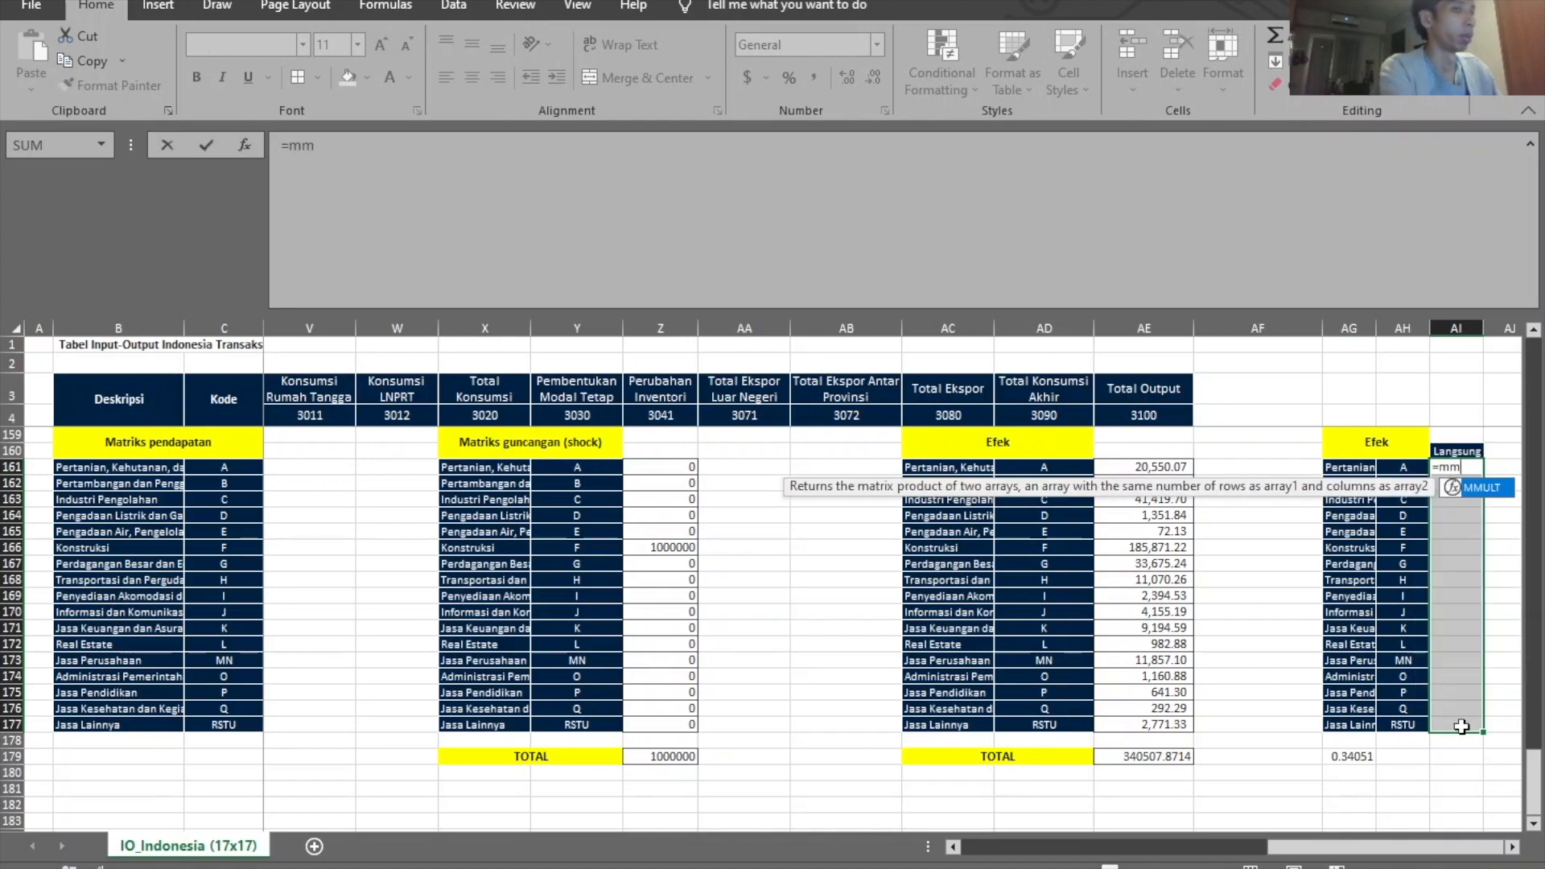
{"action": "scroll", "coordinate": [810, 741], "scroll_direction": "up", "scroll_amount": 14}
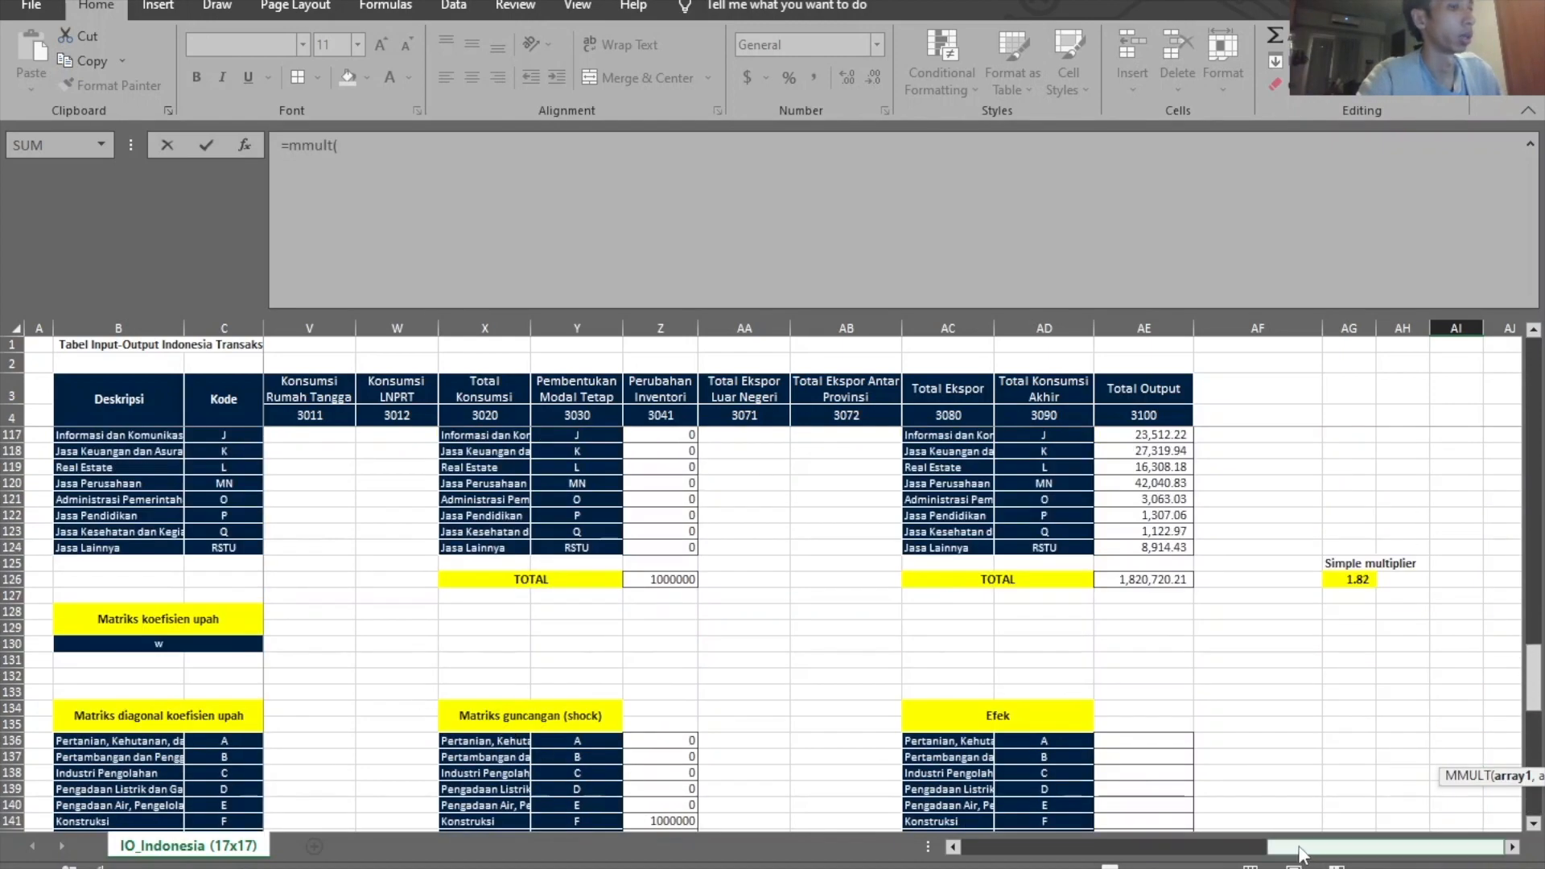
{"action": "left_click_drag", "start_coordinate": [1368, 846], "coordinate": [845, 843]}
{"action": "left_click_drag", "start_coordinate": [300, 646], "coordinate": [1310, 642]}
{"action": "type", "text": ","}
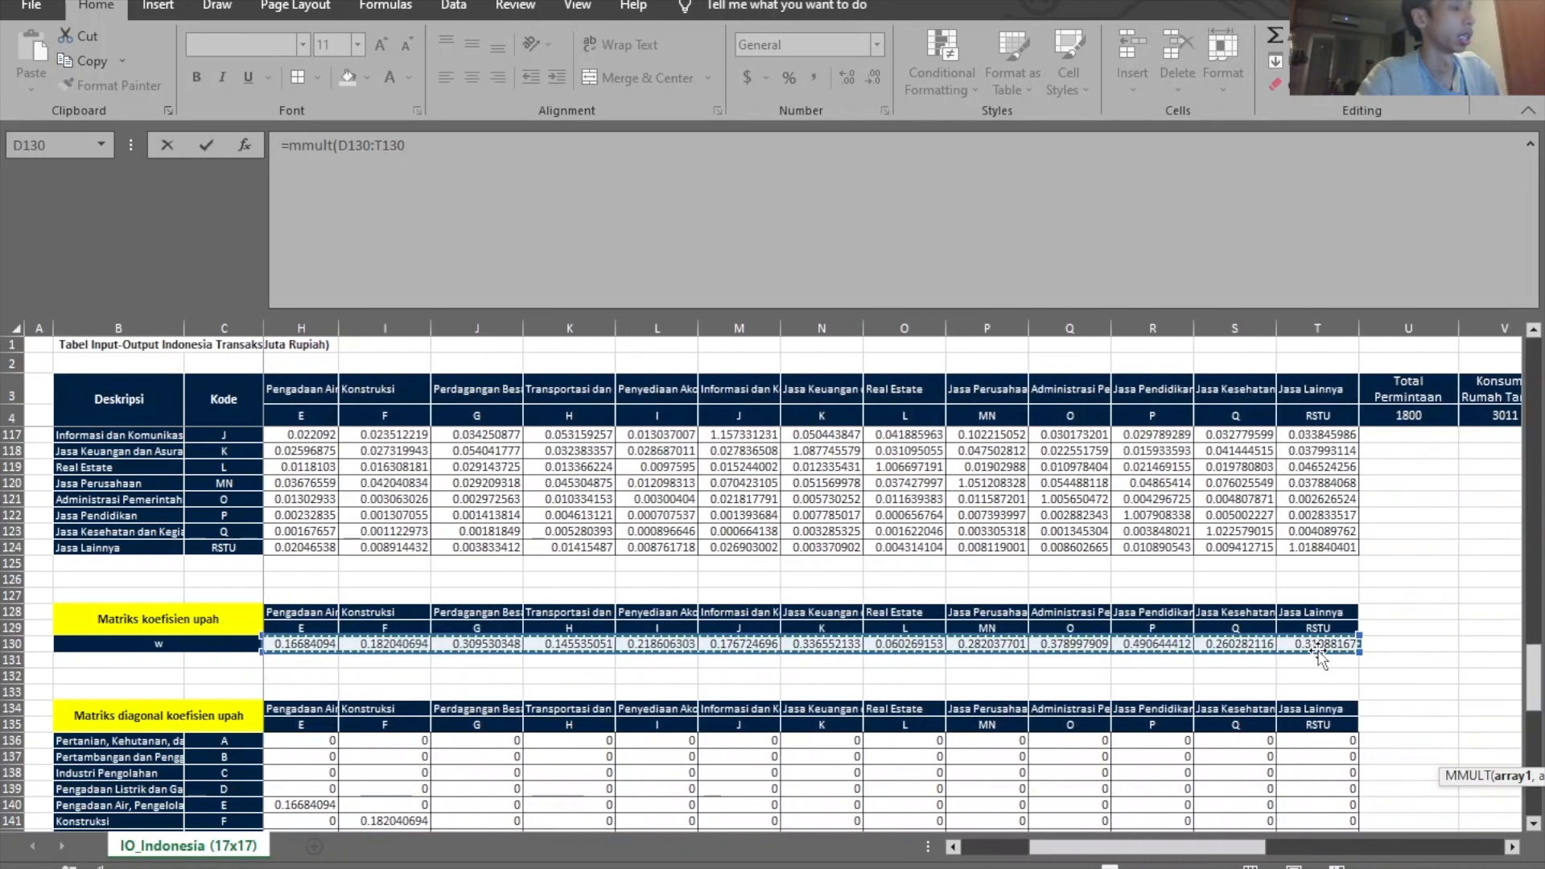
{"action": "scroll", "coordinate": [1255, 643], "scroll_direction": "down", "scroll_amount": 11}
{"action": "scroll", "coordinate": [1255, 645], "scroll_direction": "down", "scroll_amount": 4}
{"action": "scroll", "coordinate": [1259, 654], "scroll_direction": "up", "scroll_amount": 6}
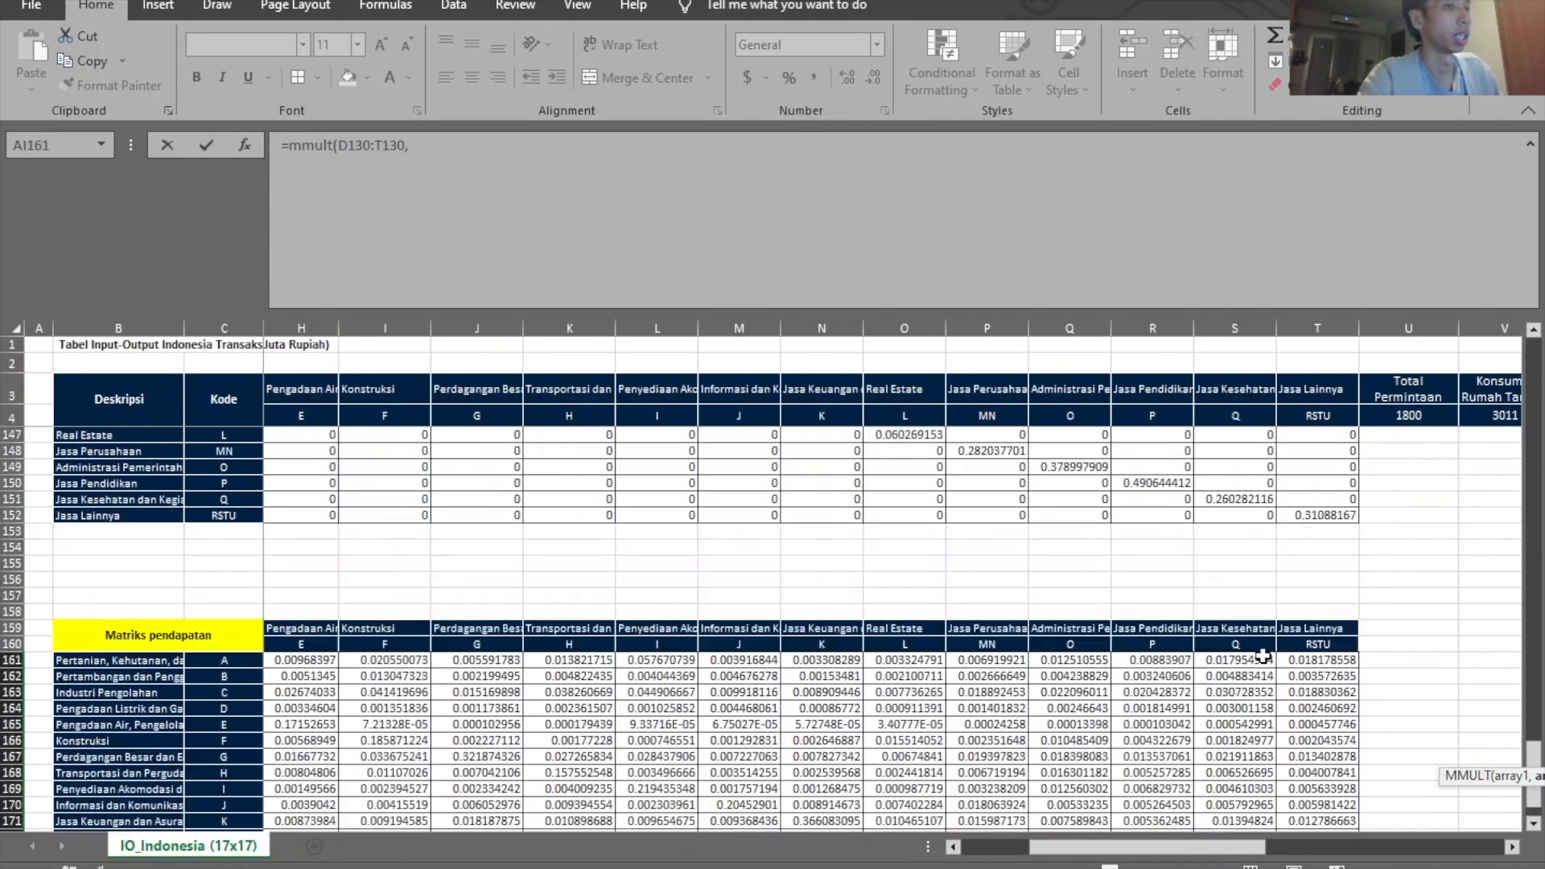
{"action": "left_click_drag", "start_coordinate": [1231, 846], "coordinate": [1469, 849]}
{"action": "scroll", "coordinate": [802, 614], "scroll_direction": "down", "scroll_amount": 5}
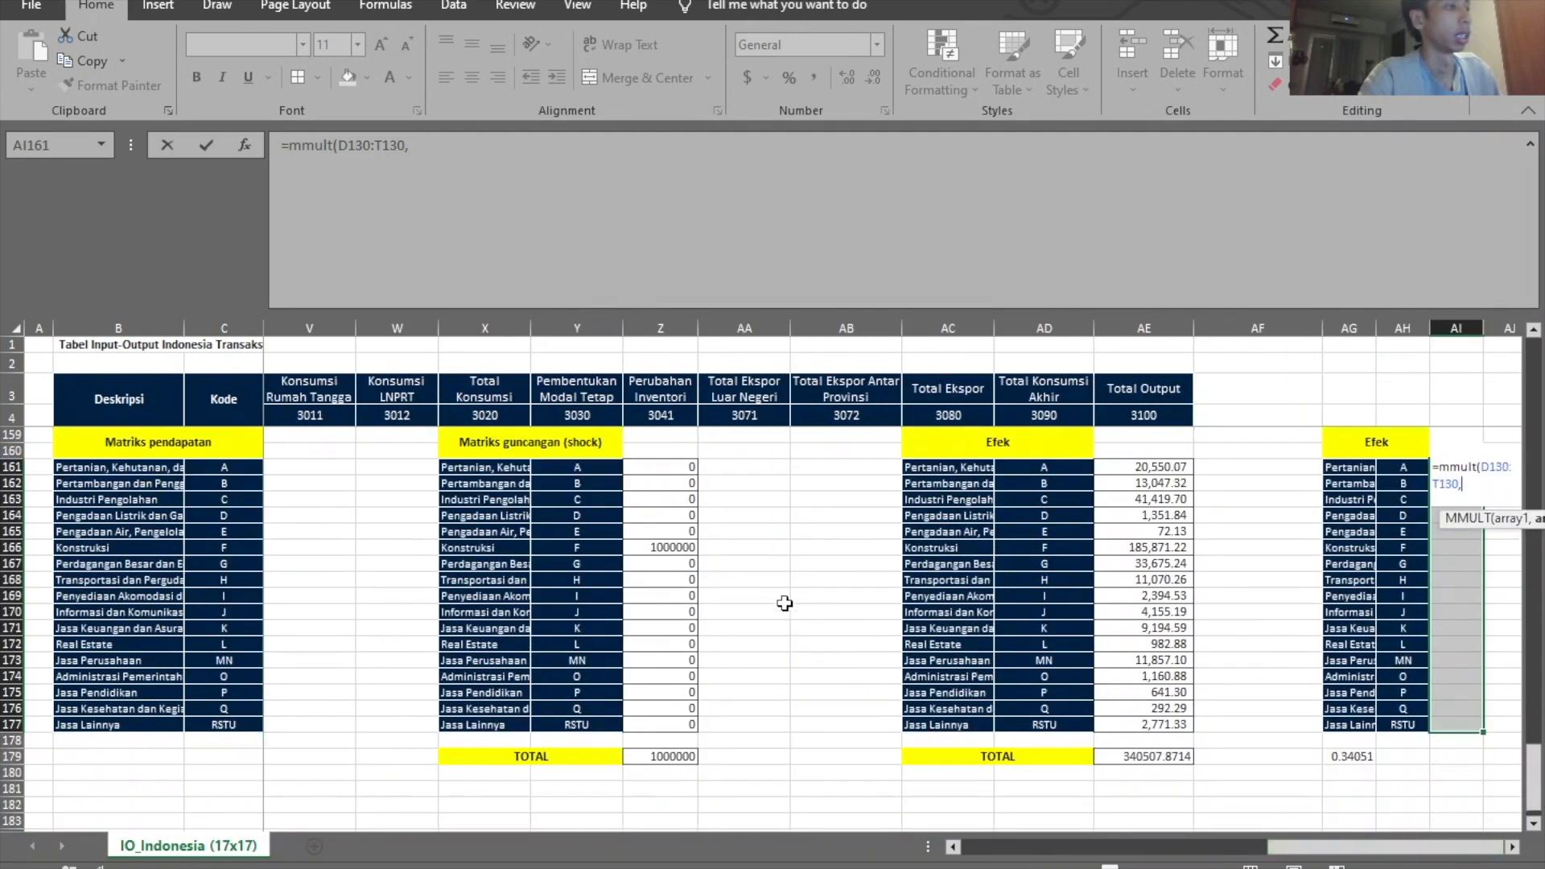
{"action": "left_click_drag", "start_coordinate": [664, 466], "coordinate": [673, 724]}
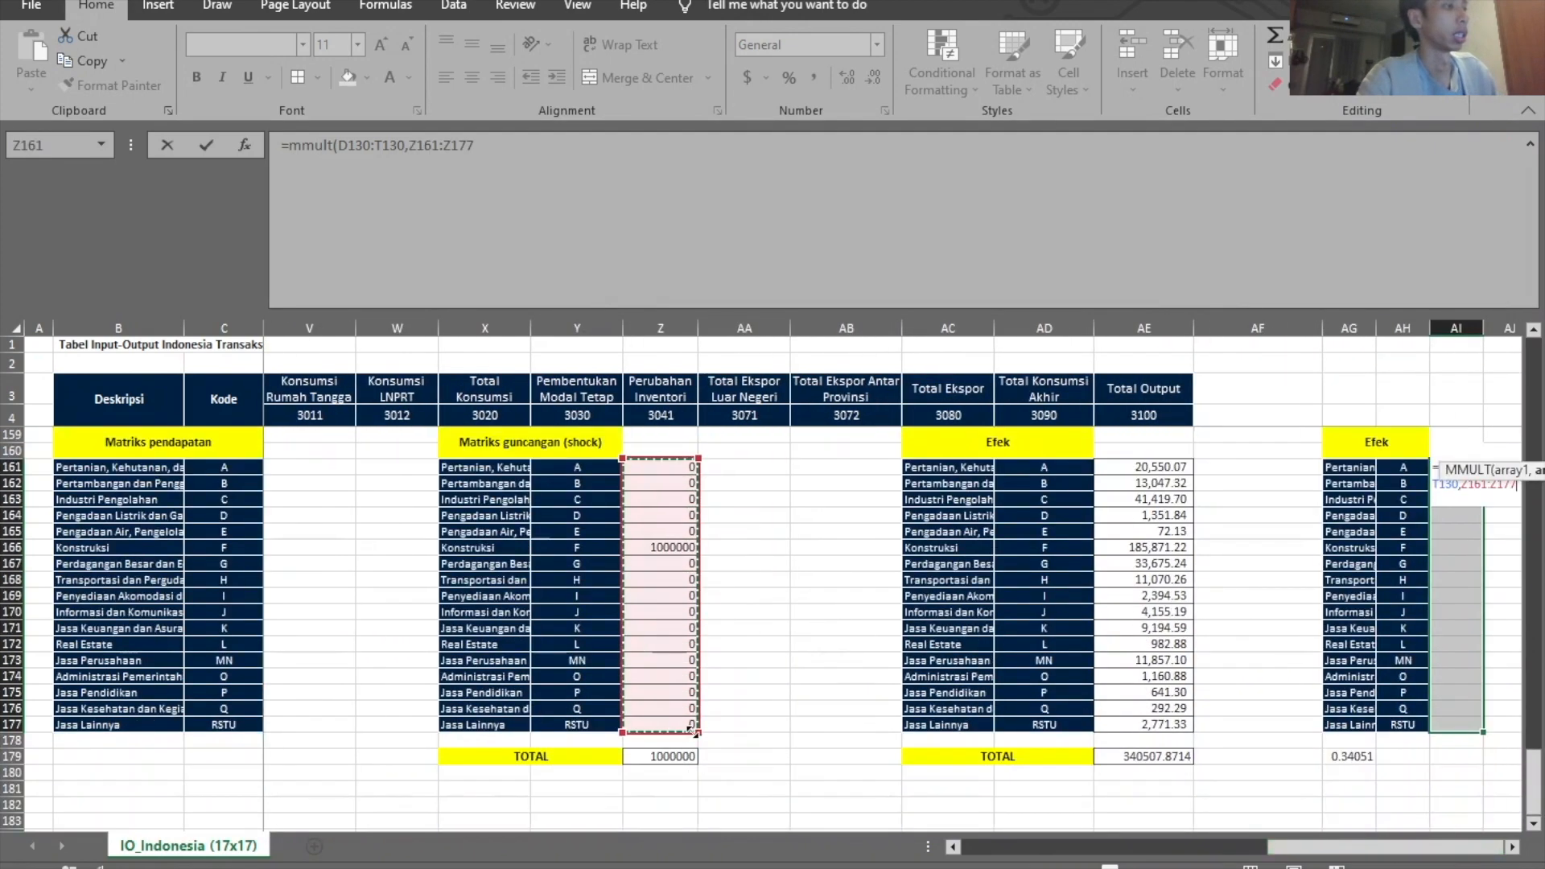
{"action": "key", "text": "ctrl+shift+Return"}
{"action": "key", "text": "Right"}
{"action": "key", "text": "Left"}
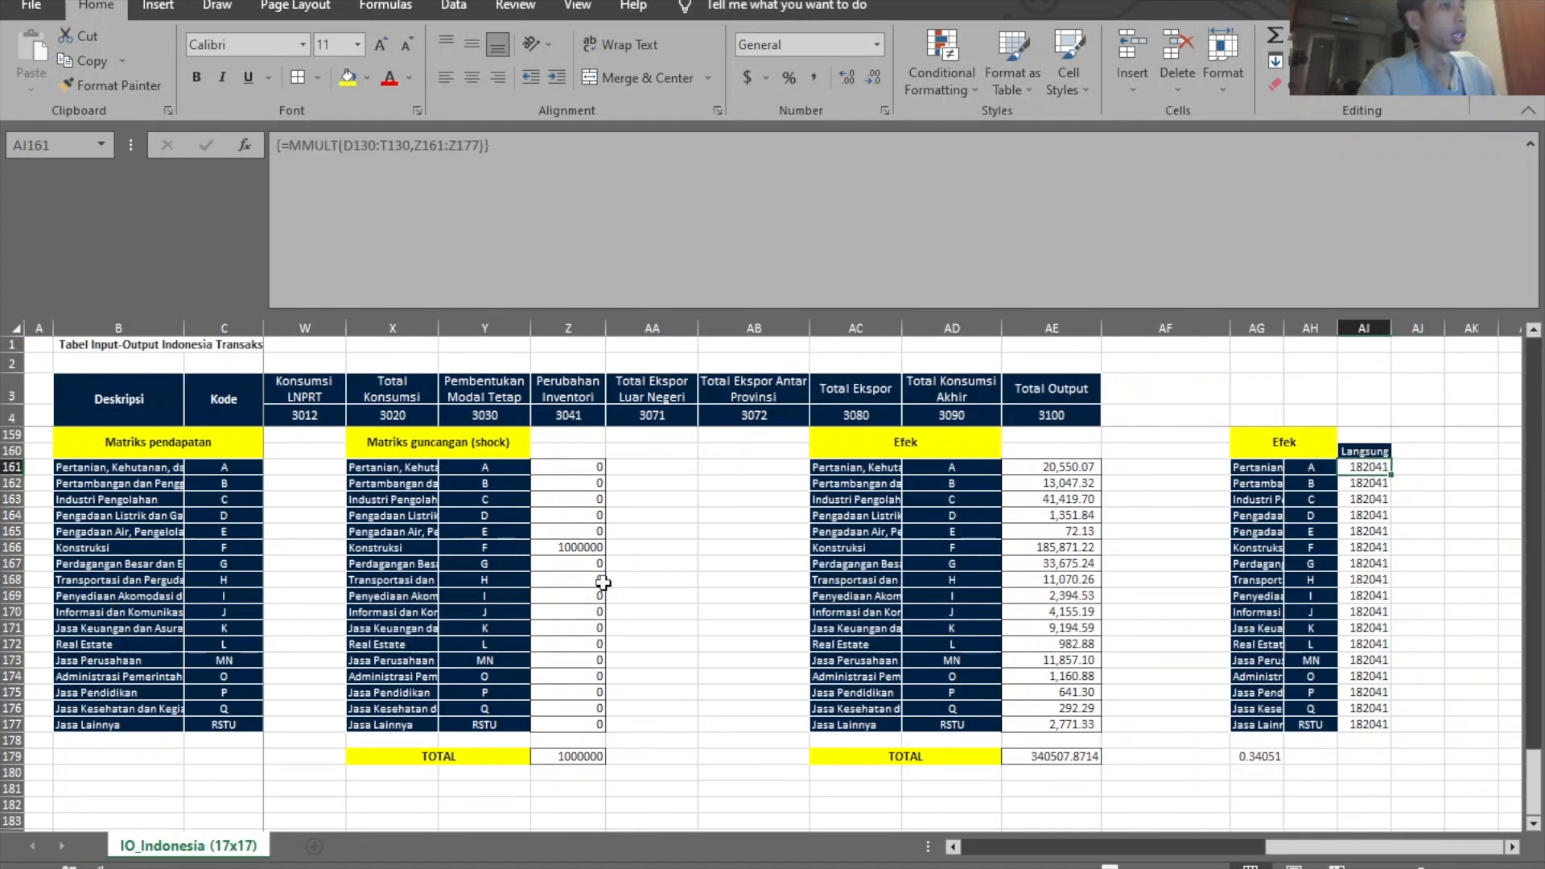
Check the array formula in the Langsung column and clear its results from AI161:AI177
{"action": "left_click", "coordinate": [1381, 624]}
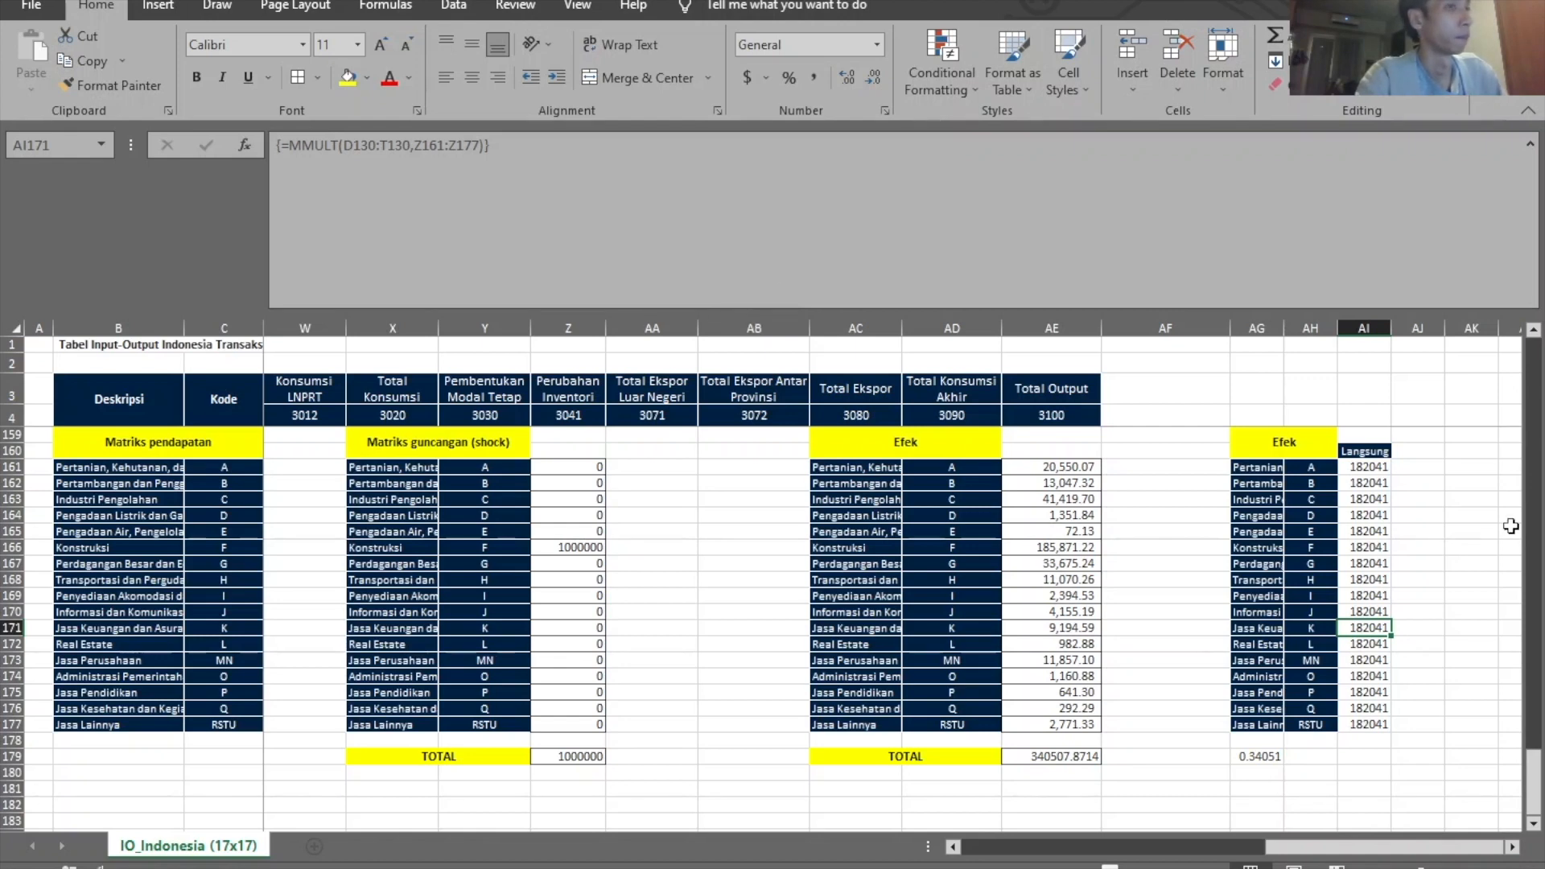
{"action": "left_click", "coordinate": [1373, 469]}
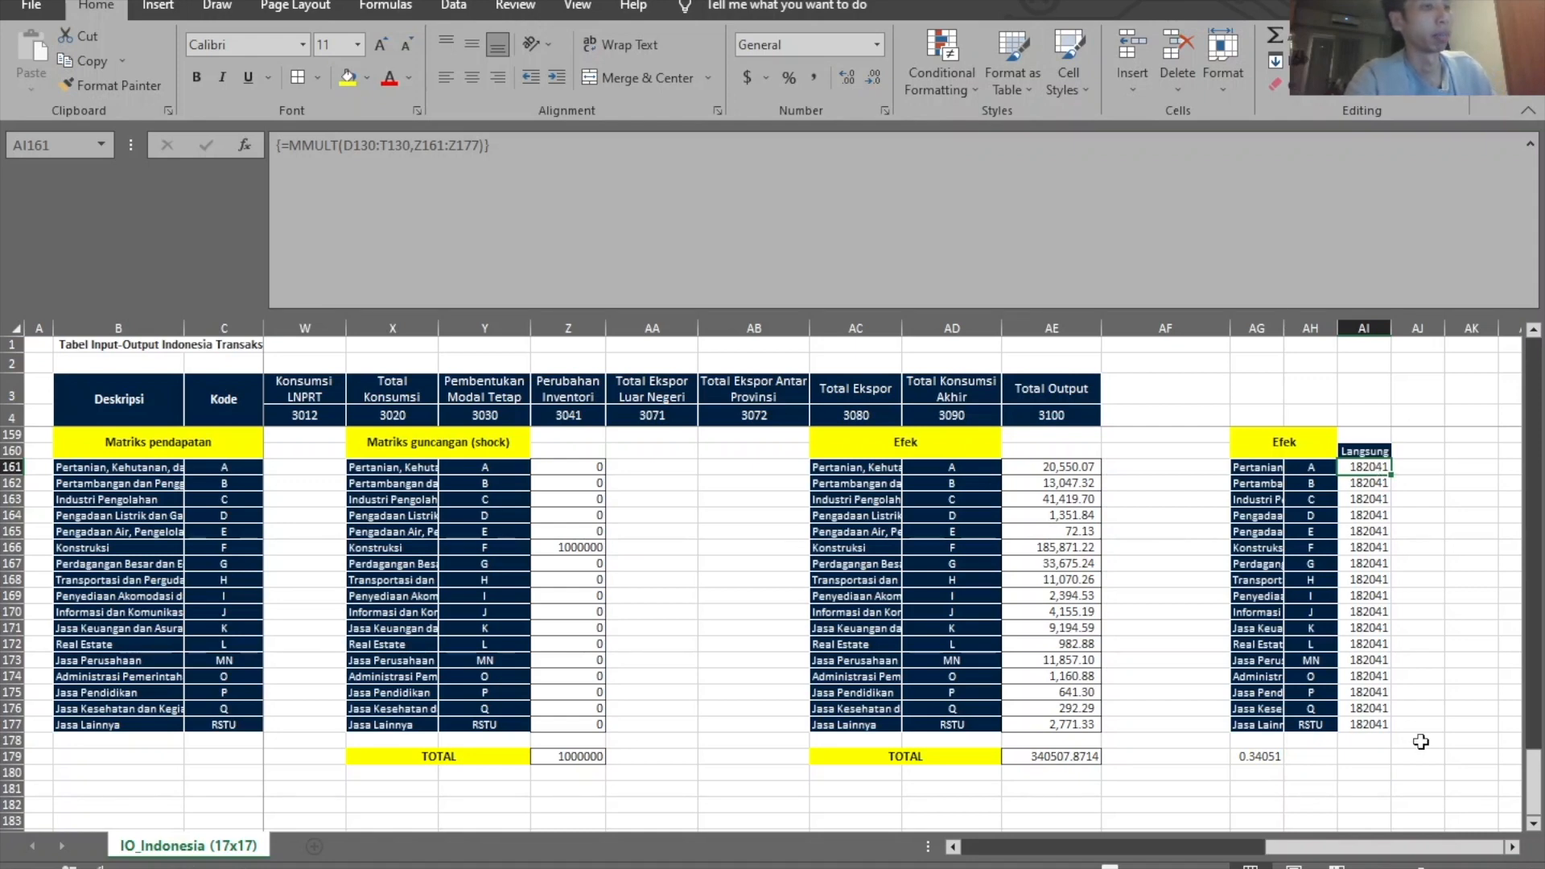
{"action": "key", "text": "ctrl+shift+Down"}
{"action": "key", "text": "Delete"}
{"action": "key", "text": "Down"}
{"action": "key", "text": "Up"}
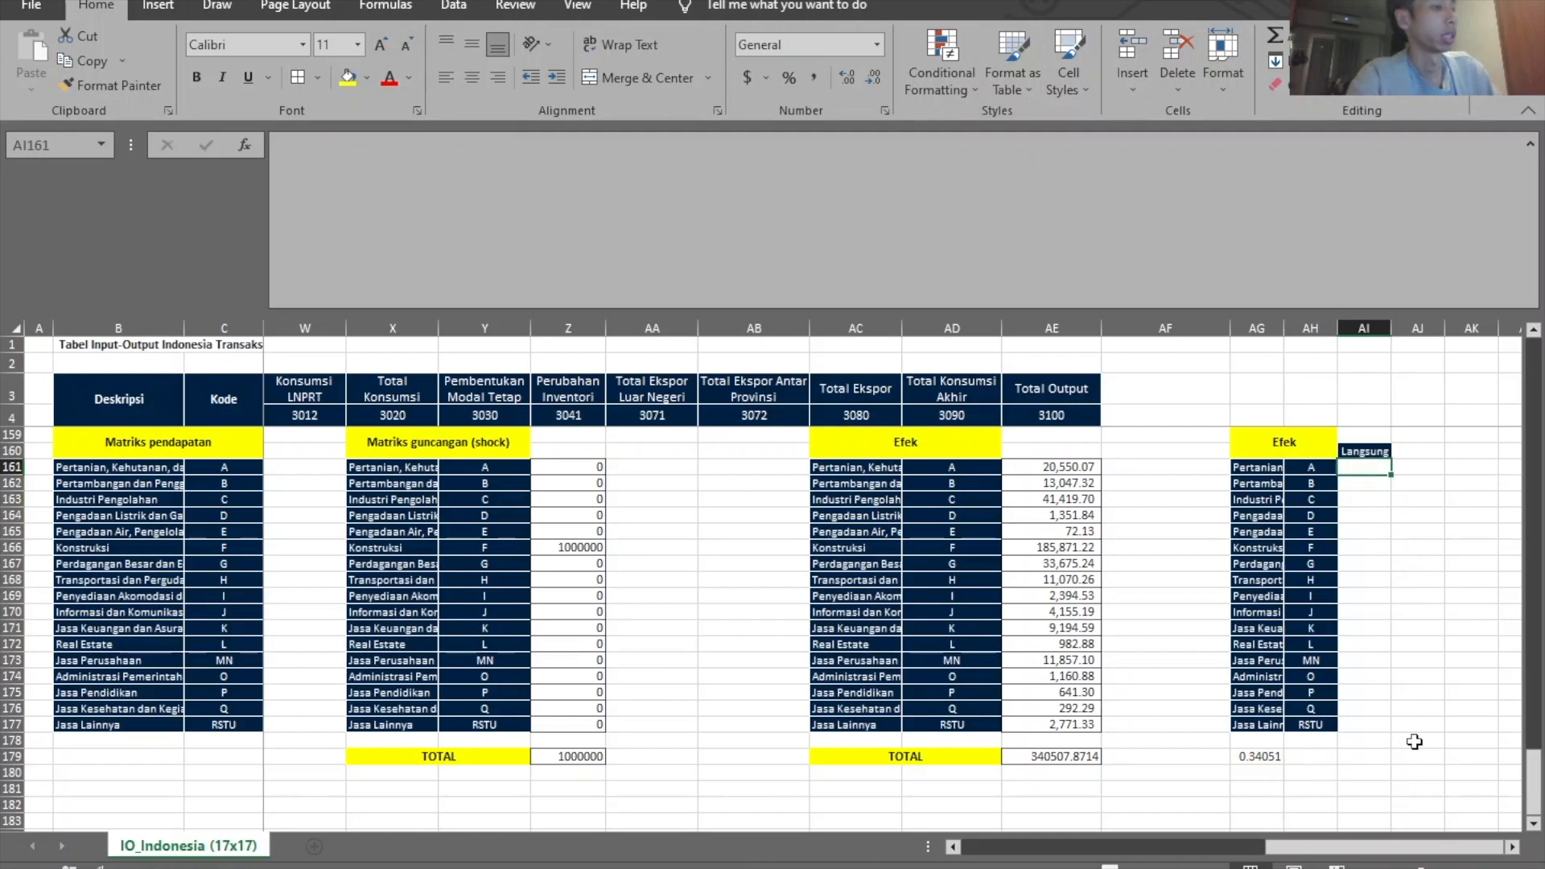
Try again to multiply shock cell Z161 by sector A's wage coefficient in AI161, and clear the entry
{"action": "type", "text": "="}
{"action": "left_click", "coordinate": [576, 472]}
{"action": "type", "text": "*"}
{"action": "scroll", "coordinate": [1400, 814], "scroll_direction": "up", "scroll_amount": 7}
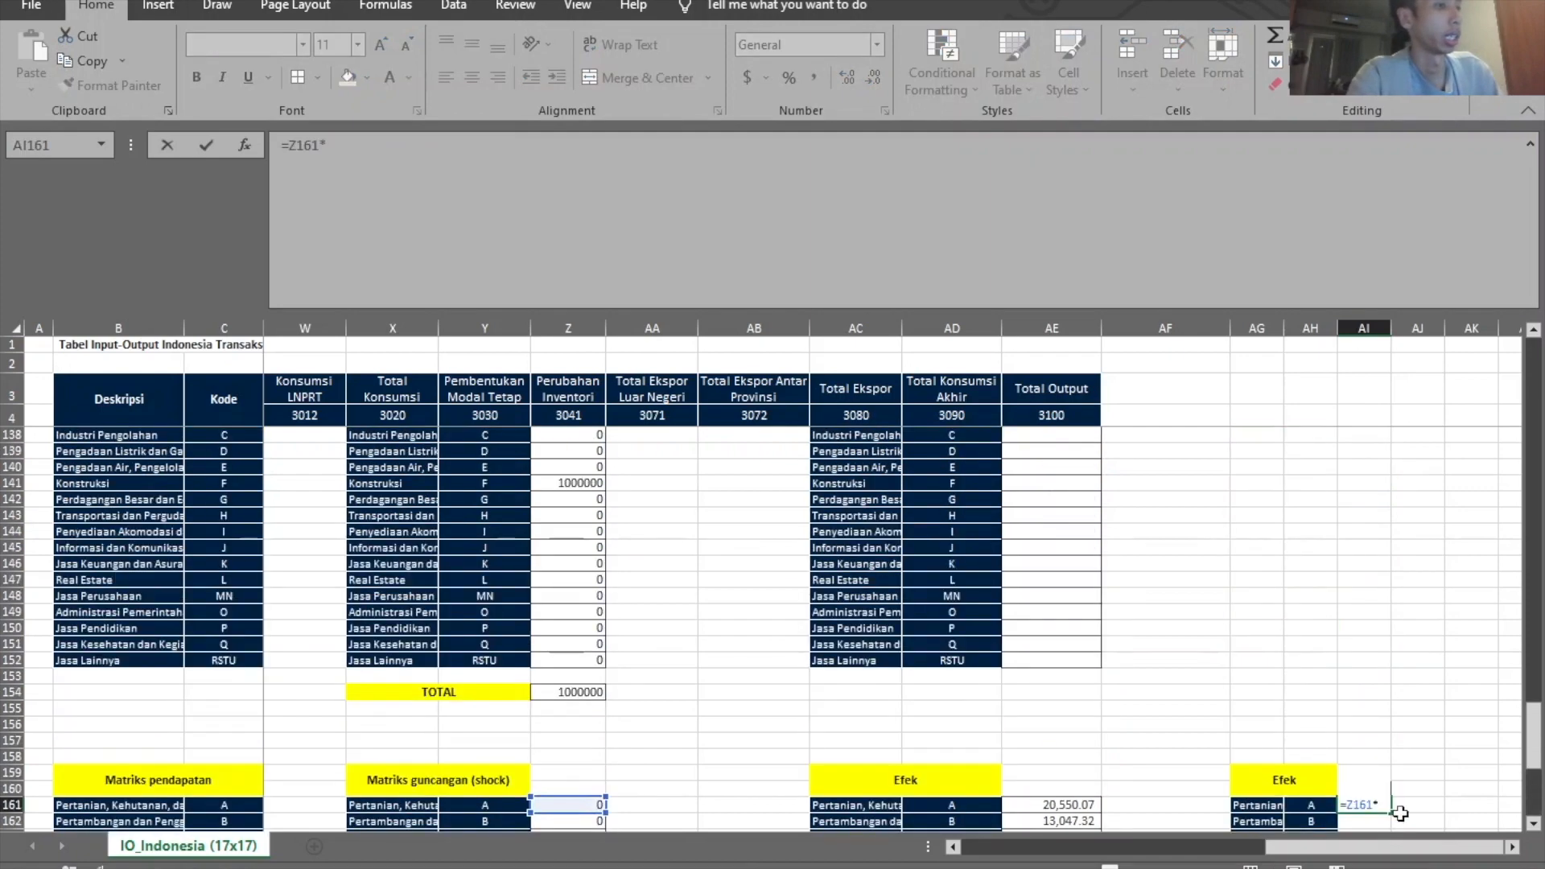
{"action": "left_click_drag", "start_coordinate": [1370, 849], "coordinate": [1066, 849]}
{"action": "scroll", "coordinate": [290, 586], "scroll_direction": "up", "scroll_amount": 5}
{"action": "left_click", "coordinate": [313, 548]}
{"action": "key", "text": "Escape"}
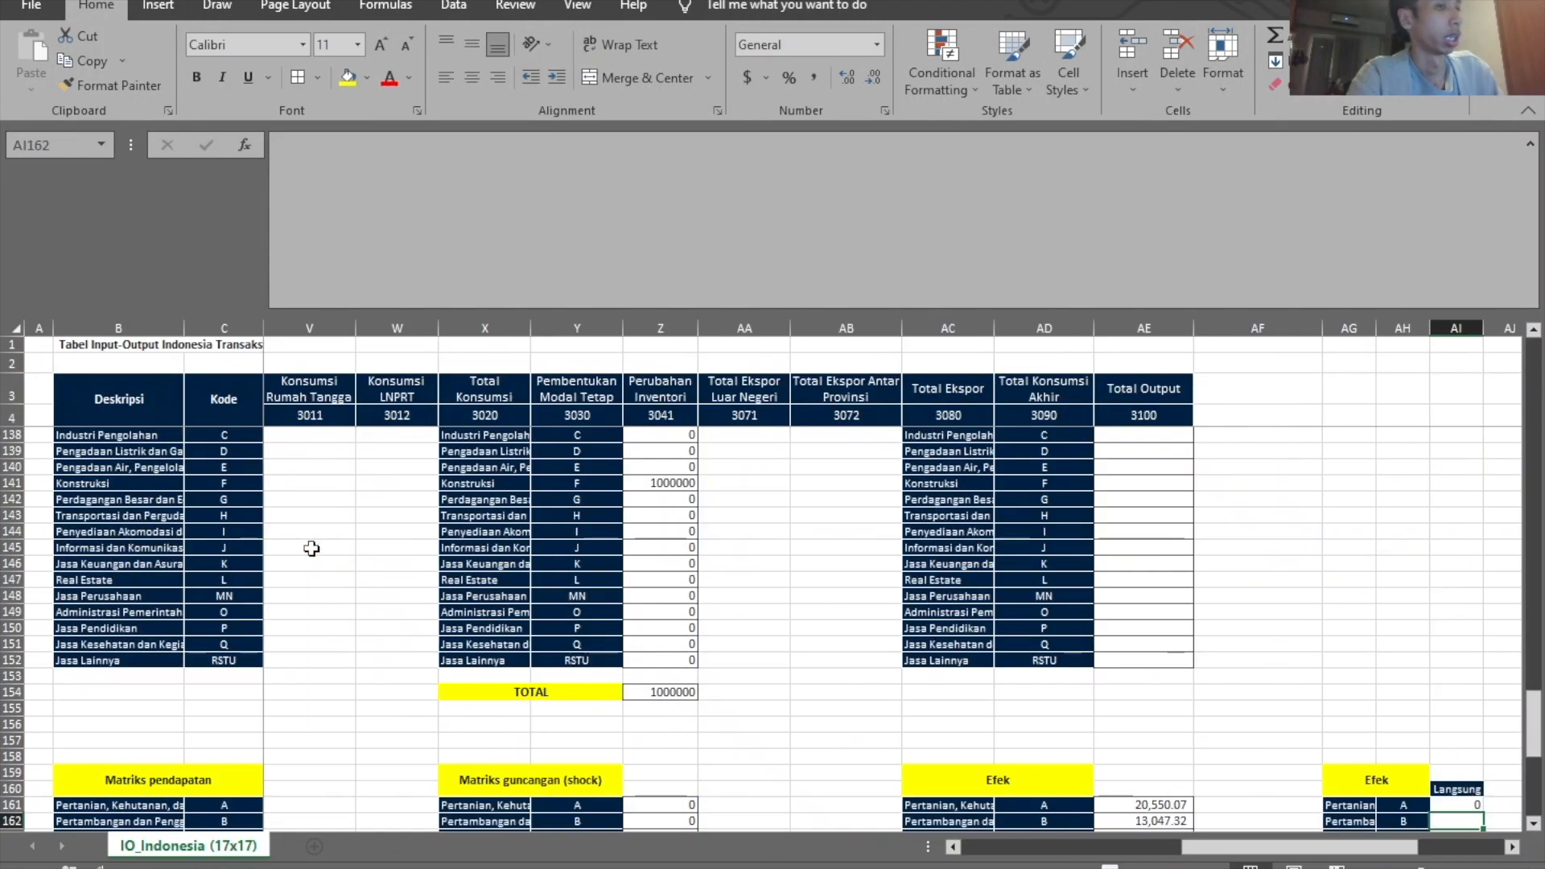
{"action": "scroll", "coordinate": [354, 591], "scroll_direction": "up", "scroll_amount": 5}
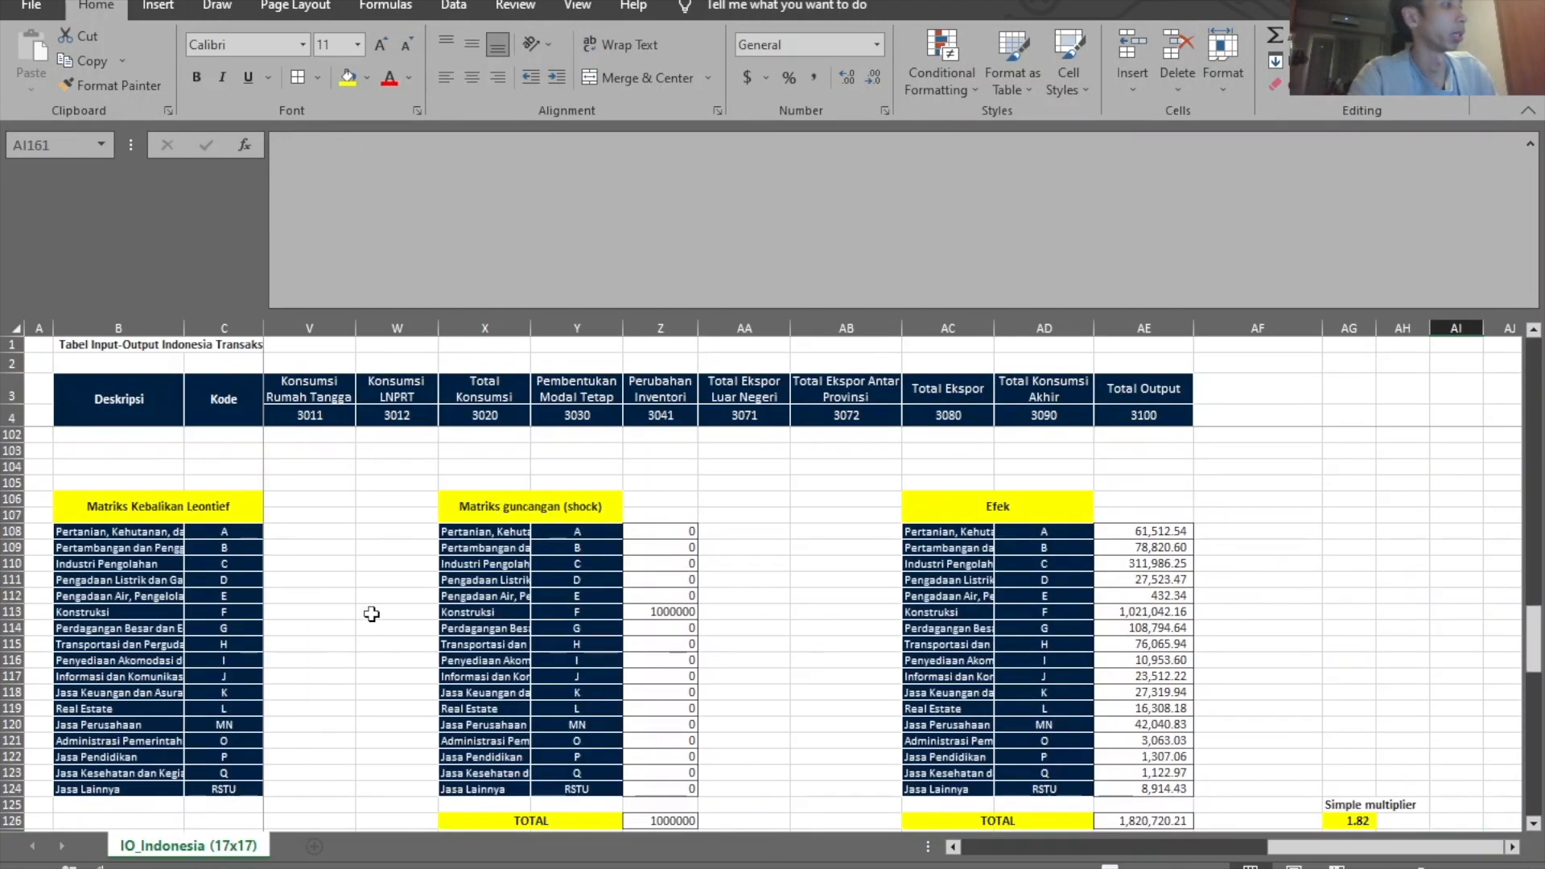
Retitle the Efek heading in AC134, beside the wage coefficient diagonal matrix, as "Transpose koefisien upah"
{"action": "left_click_drag", "start_coordinate": [1344, 849], "coordinate": [1394, 849]}
{"action": "scroll", "coordinate": [1290, 722], "scroll_direction": "down", "scroll_amount": 10}
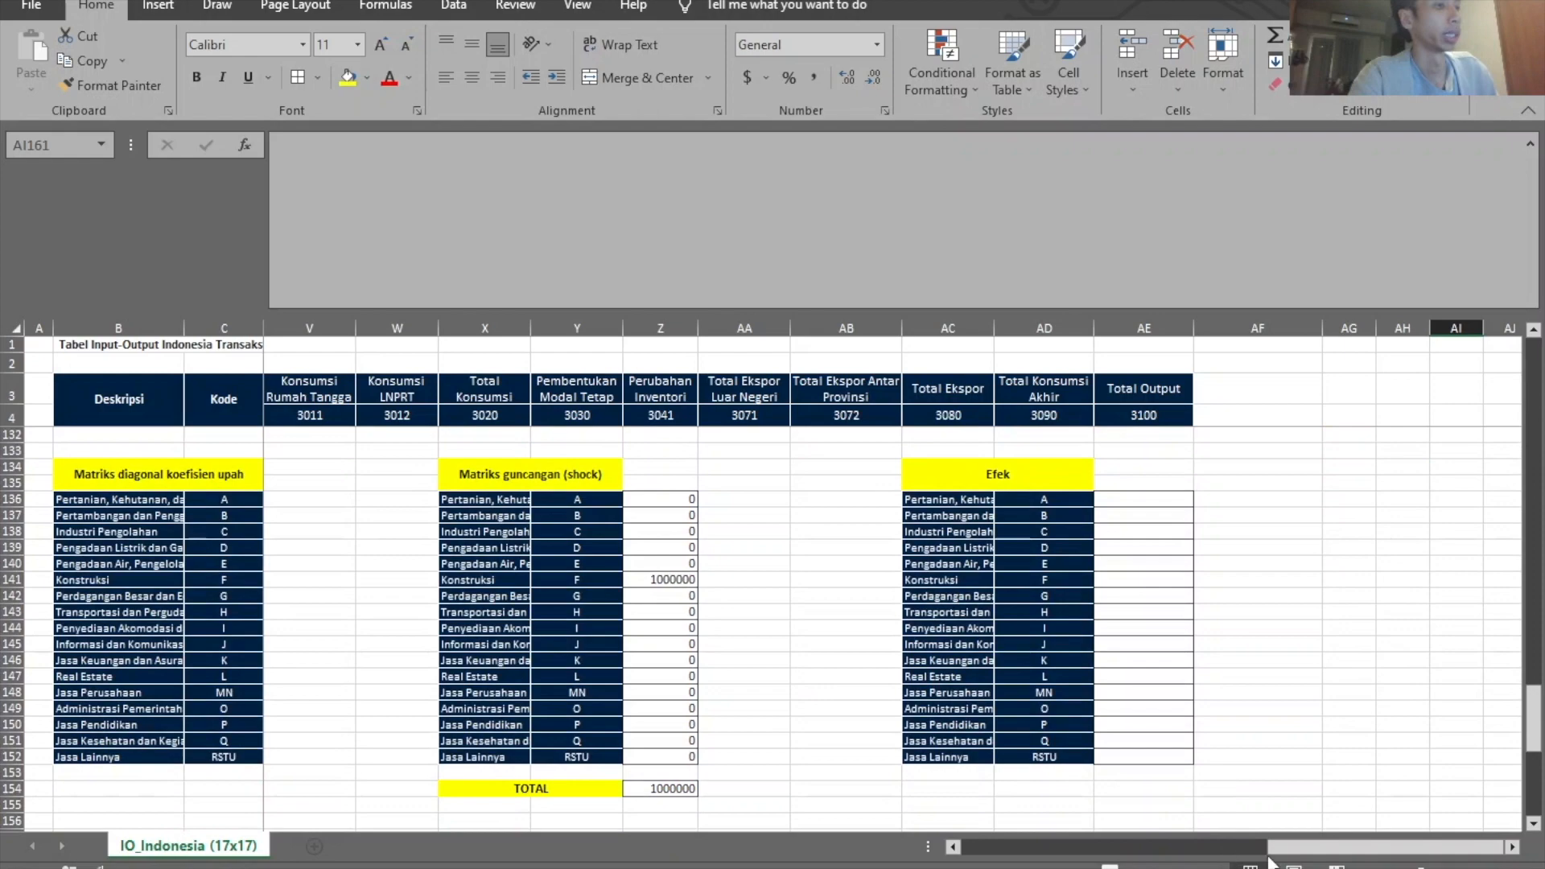
{"action": "left_click", "coordinate": [998, 477]}
{"action": "type", "text": "T"}
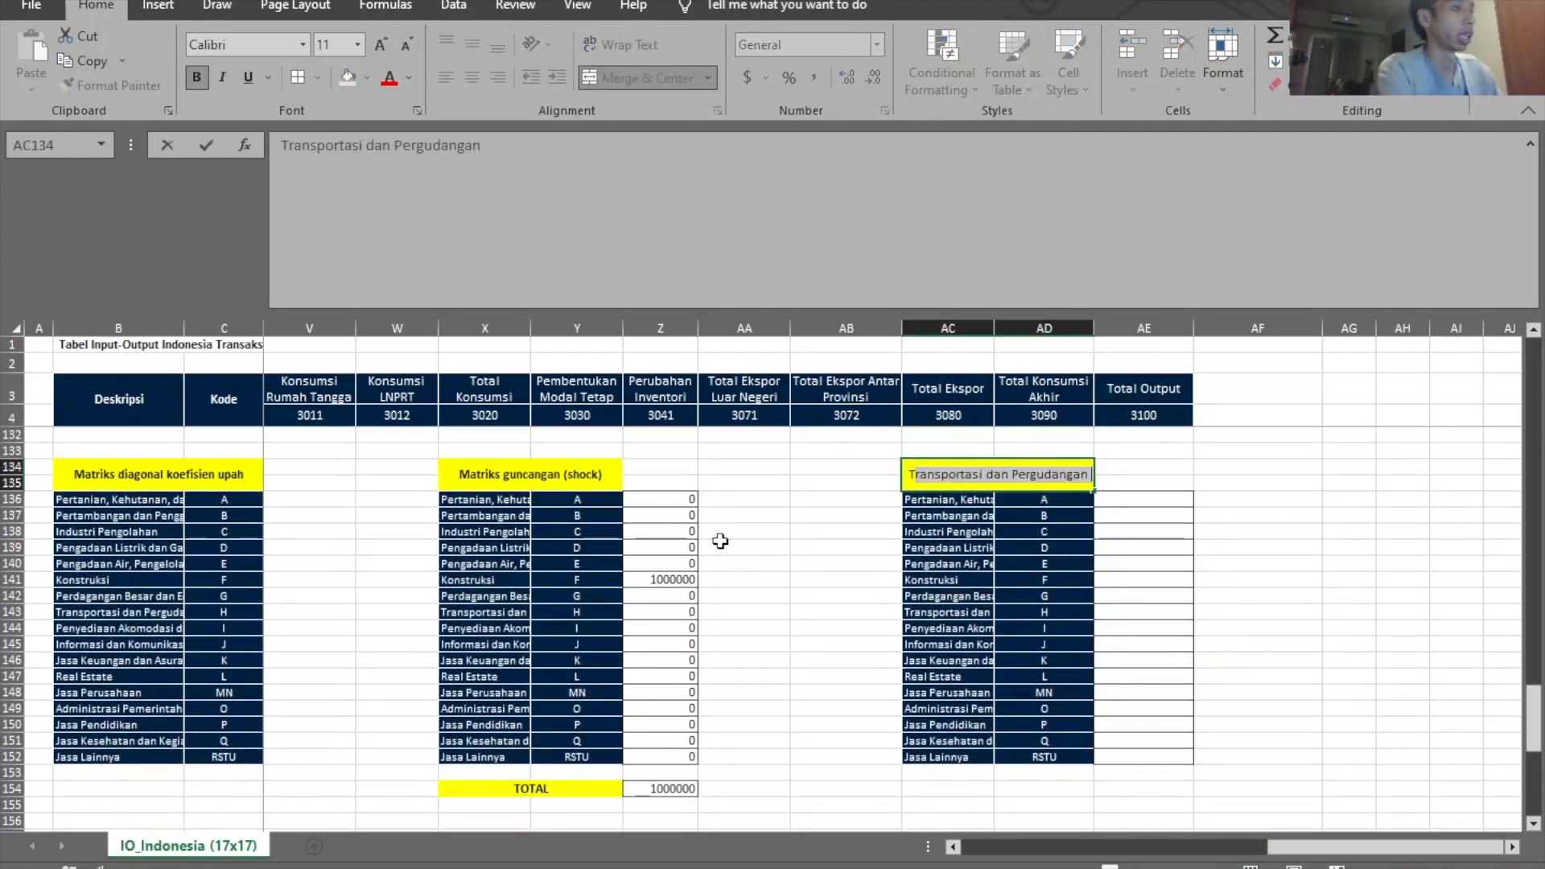
{"action": "type", "text": "ranspose koefisien upah"}
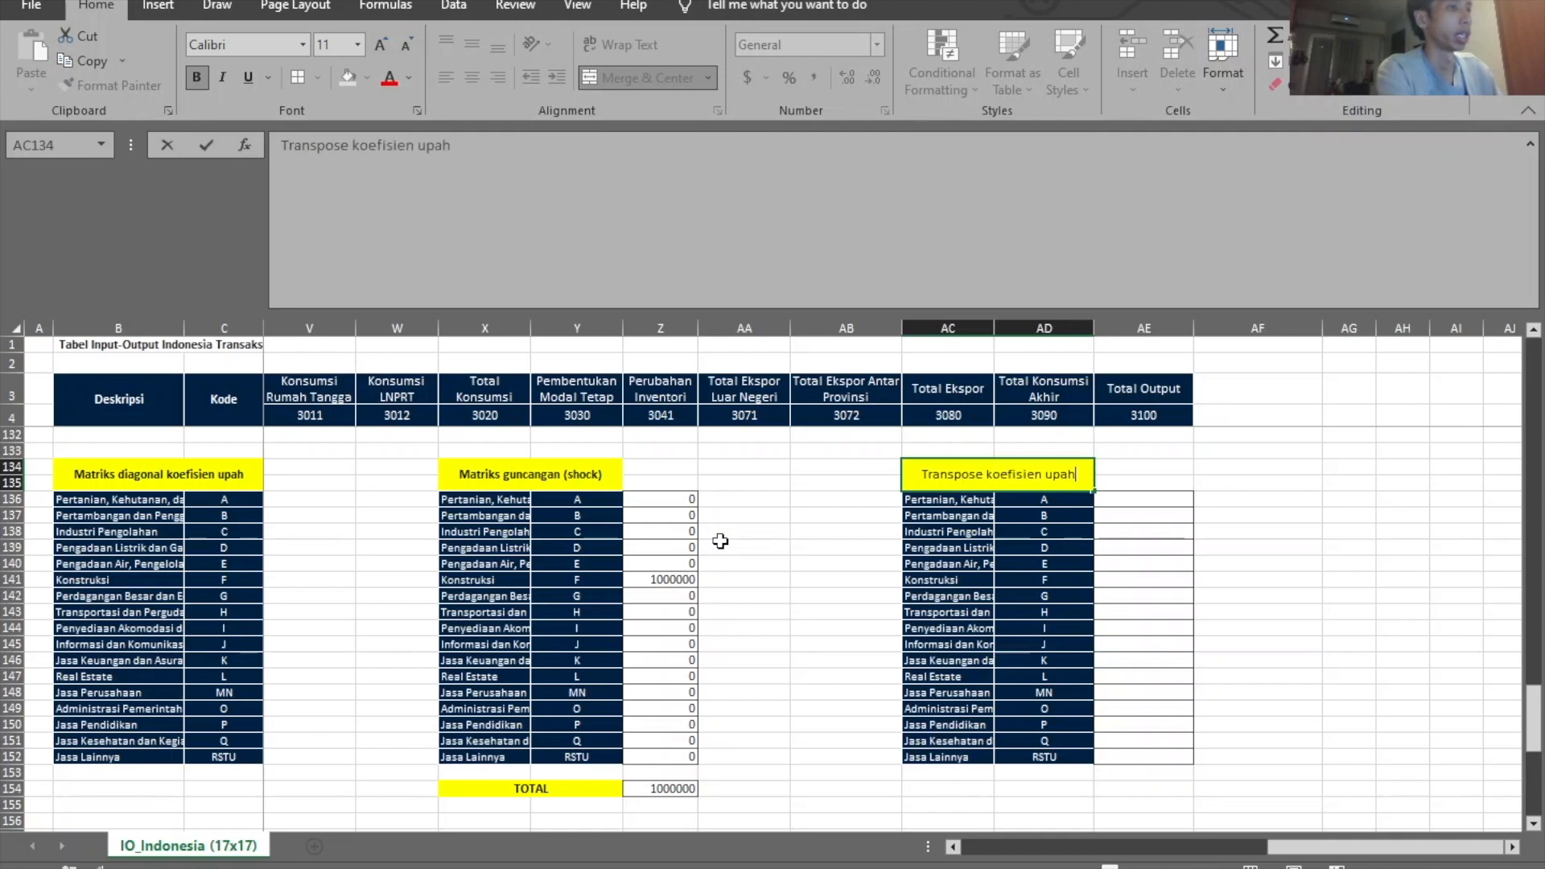
{"action": "key", "text": "ctrl+Return"}
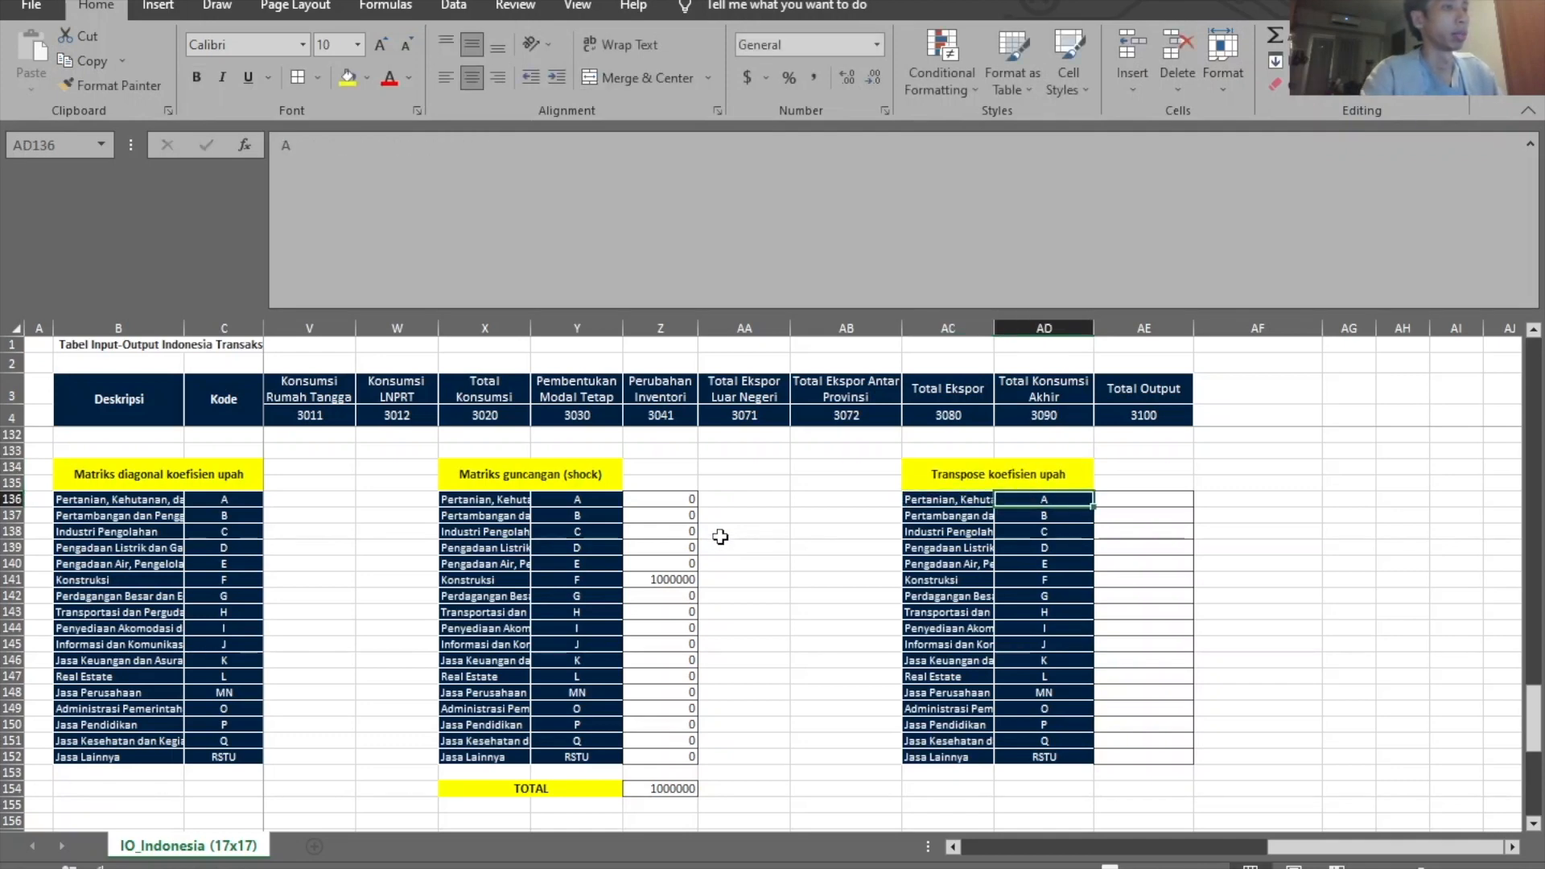
Fill AE136:AE152 with the array formula =TRANSPOSE(D130:T130) to turn the wage coefficients into a column
{"action": "left_click_drag", "start_coordinate": [1146, 499], "coordinate": [1136, 757]}
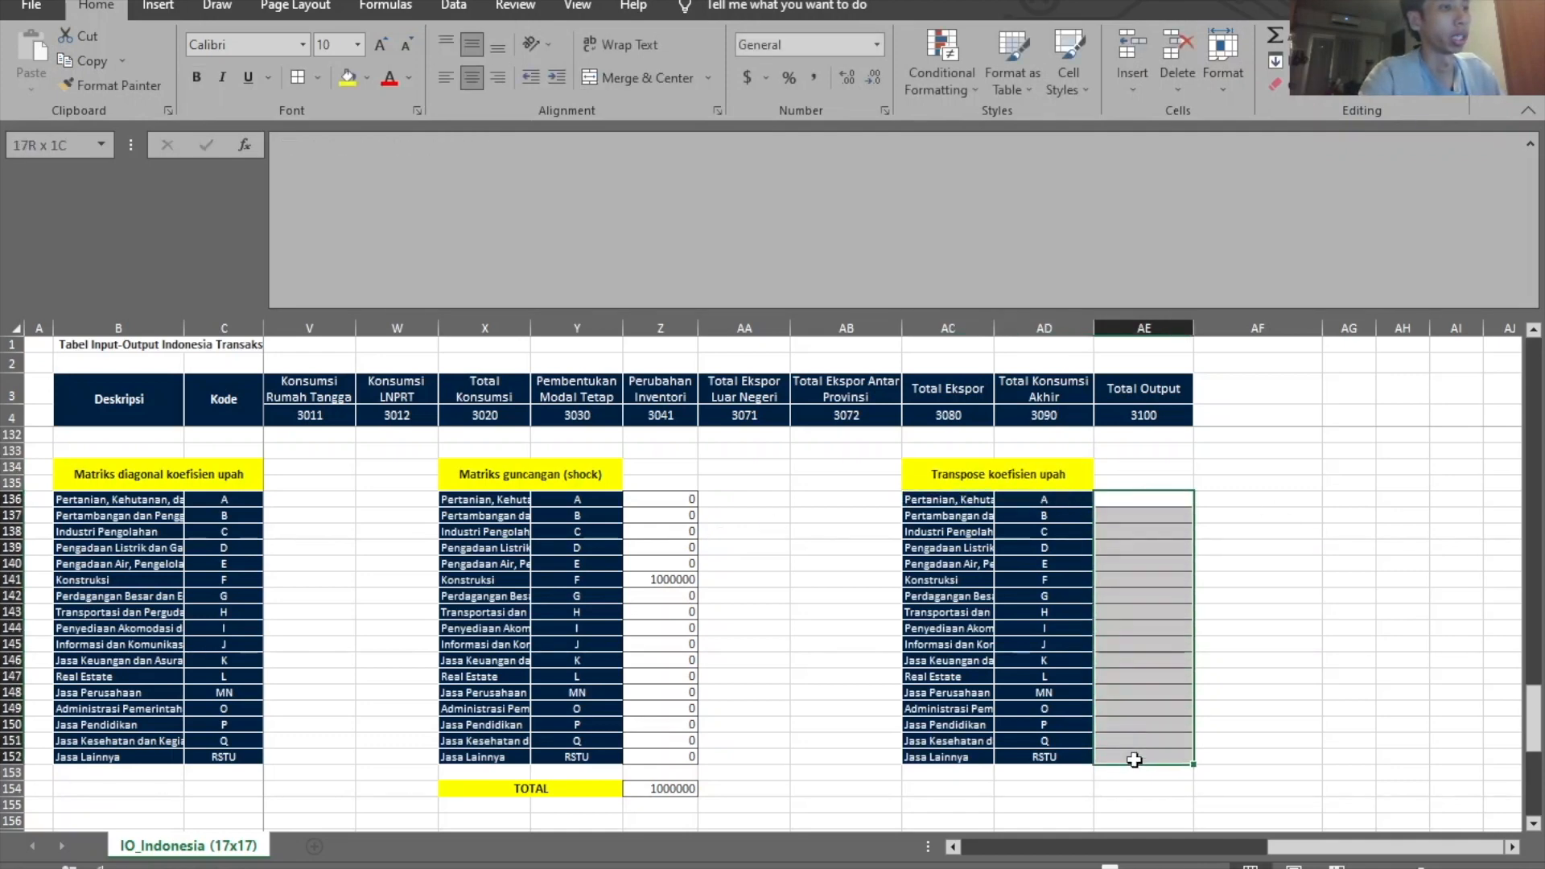
{"action": "type", "text": "=tra"}
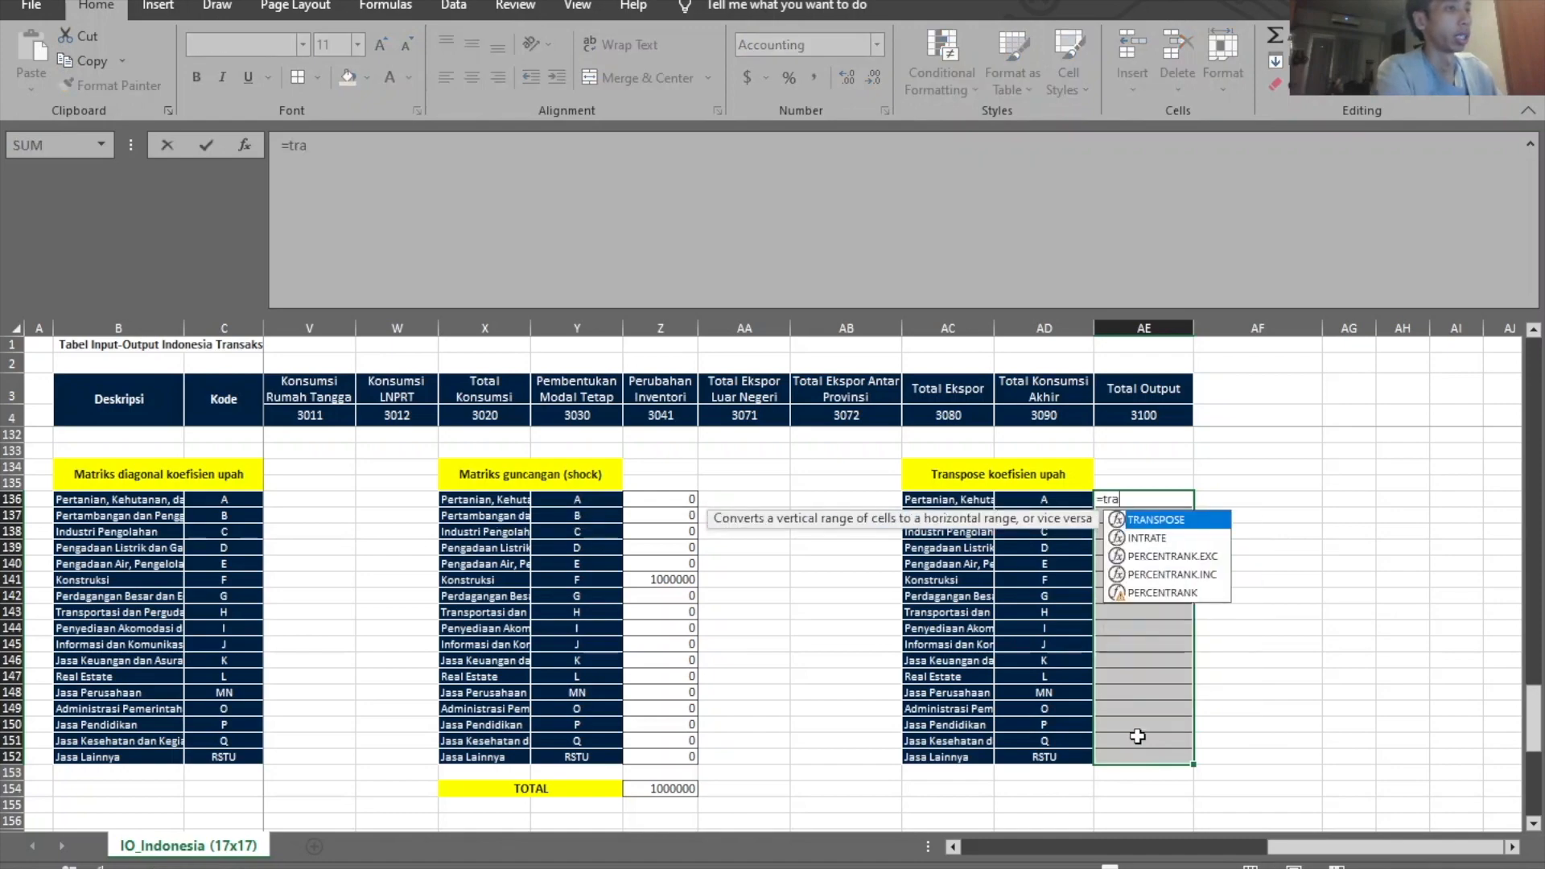
{"action": "type", "text": "nspose("}
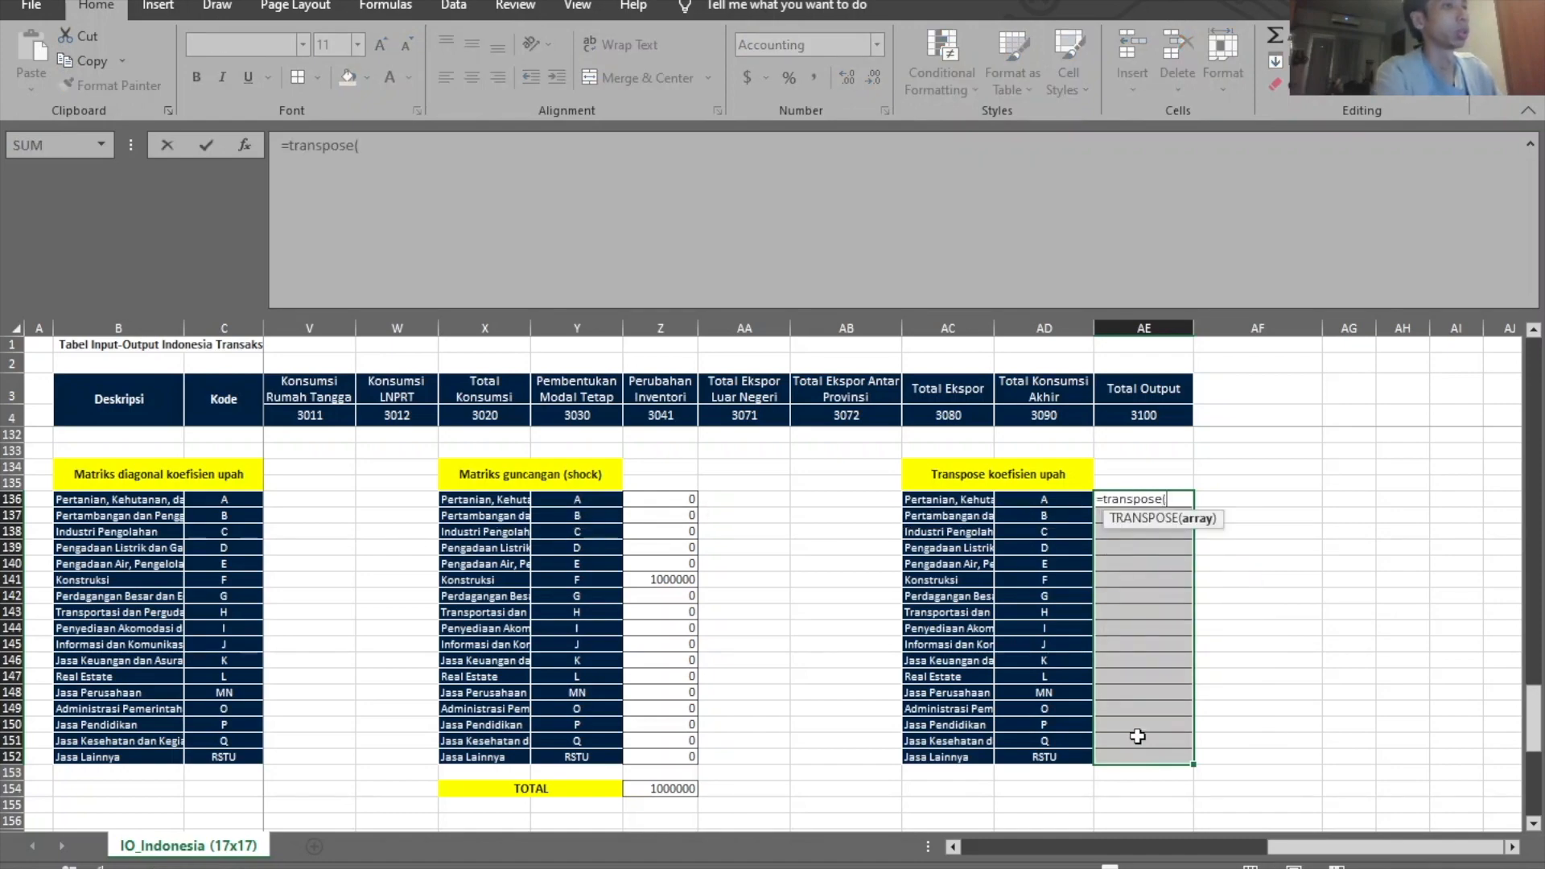
{"action": "scroll", "coordinate": [628, 636], "scroll_direction": "up", "scroll_amount": 13}
{"action": "left_click_drag", "start_coordinate": [1272, 846], "coordinate": [974, 847]}
{"action": "scroll", "coordinate": [264, 557], "scroll_direction": "up", "scroll_amount": 6}
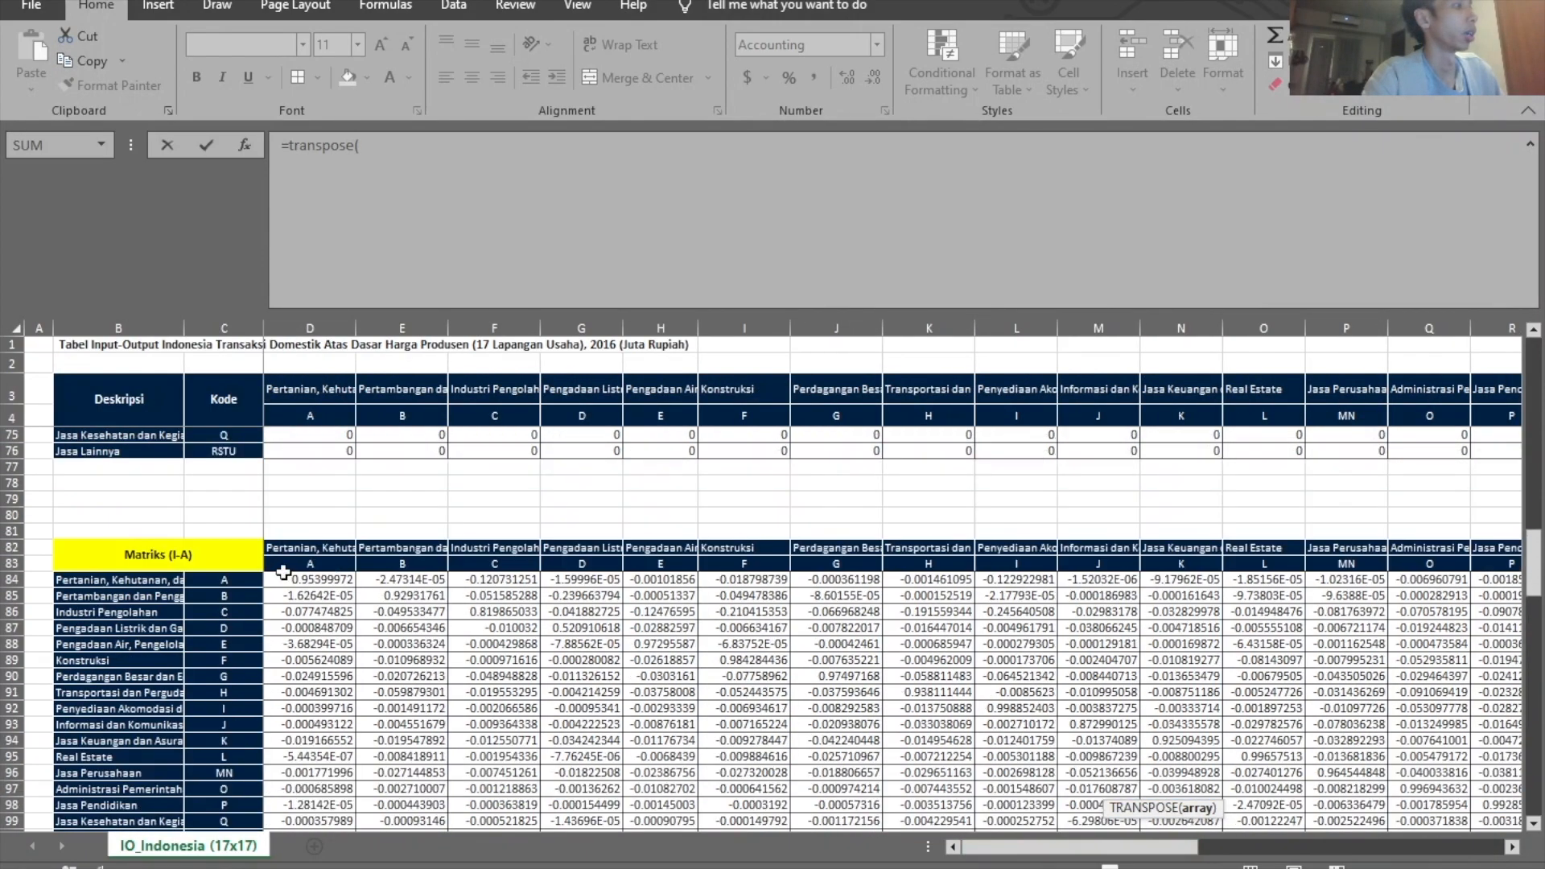
{"action": "scroll", "coordinate": [303, 586], "scroll_direction": "down", "scroll_amount": 15}
{"action": "left_click_drag", "start_coordinate": [306, 593], "coordinate": [1323, 607]}
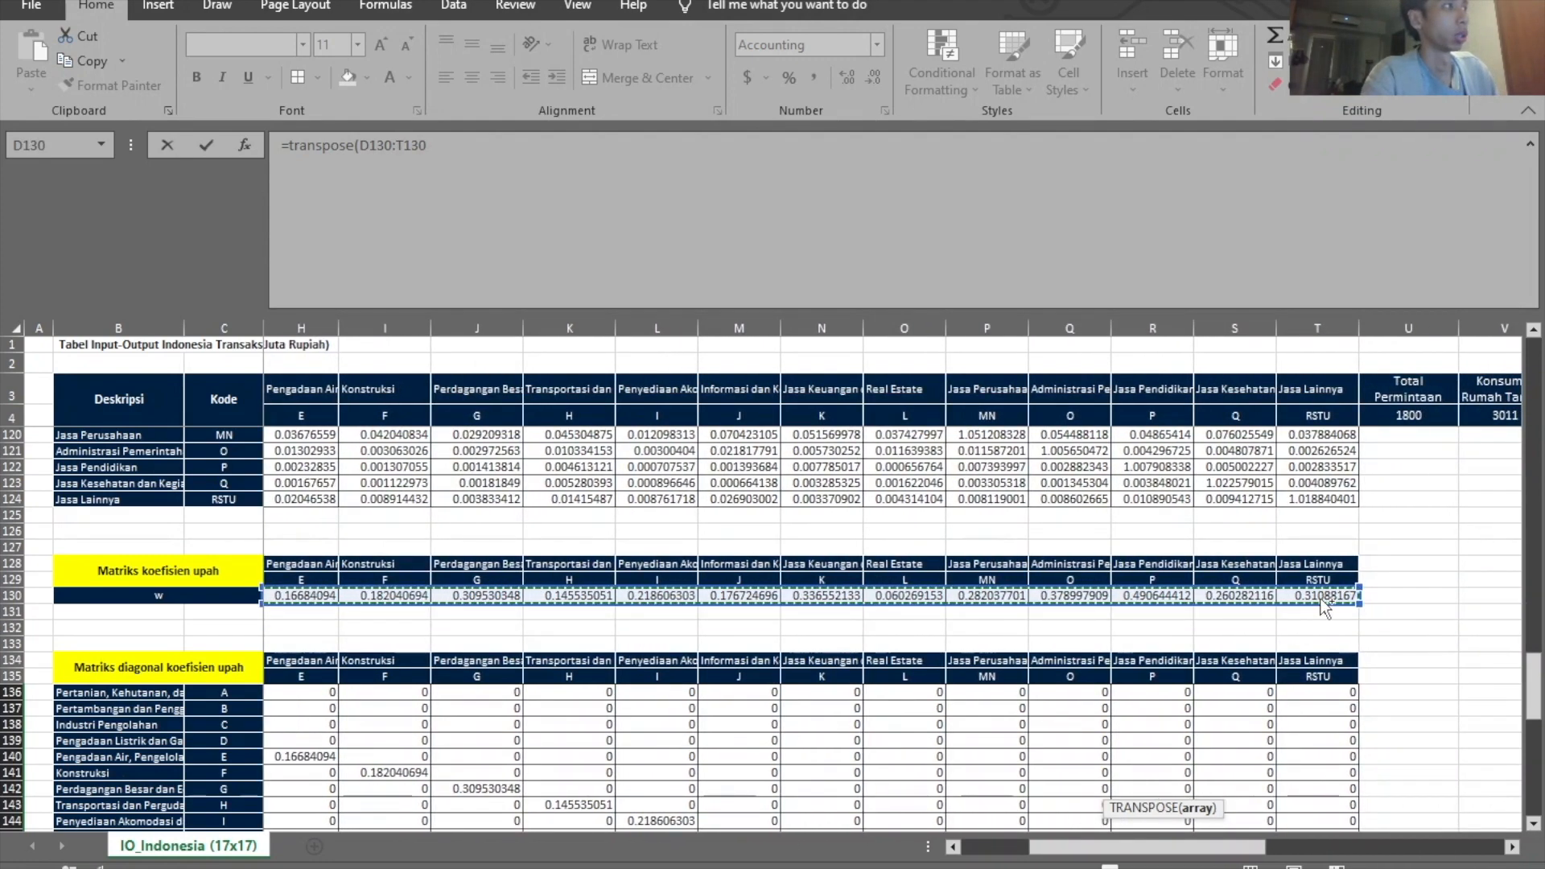
{"action": "scroll", "coordinate": [1397, 630], "scroll_direction": "down", "scroll_amount": 3}
{"action": "scroll", "coordinate": [1397, 630], "scroll_direction": "down", "scroll_amount": 11}
{"action": "left_click_drag", "start_coordinate": [1146, 846], "coordinate": [1409, 841]}
{"action": "scroll", "coordinate": [1304, 719], "scroll_direction": "up", "scroll_amount": 4}
{"action": "scroll", "coordinate": [1304, 718], "scroll_direction": "down", "scroll_amount": 3}
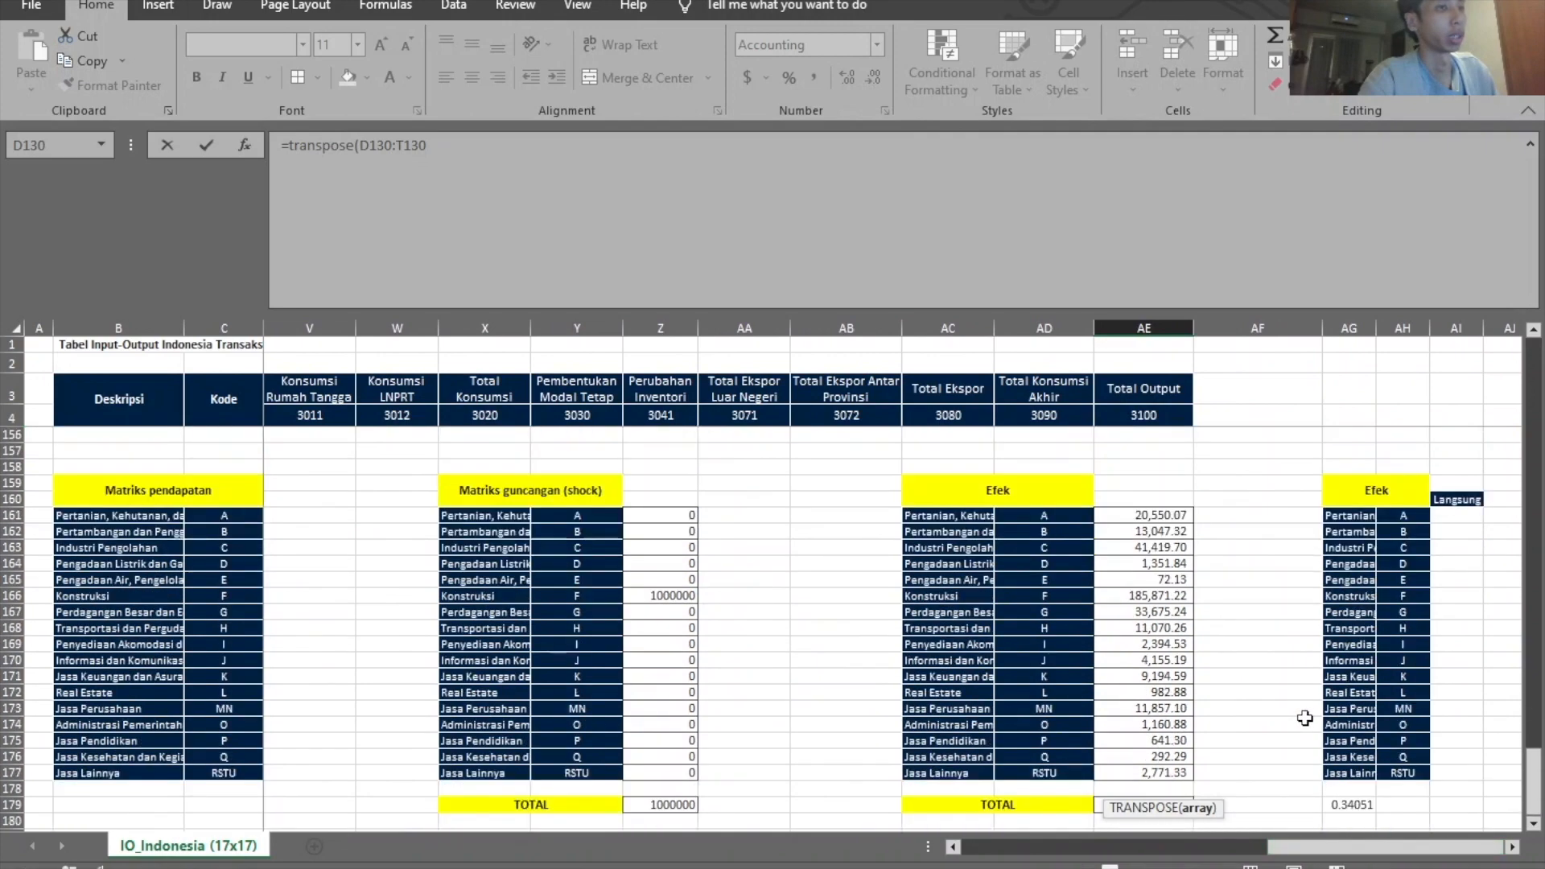
{"action": "key", "text": "ctrl+shift+Return"}
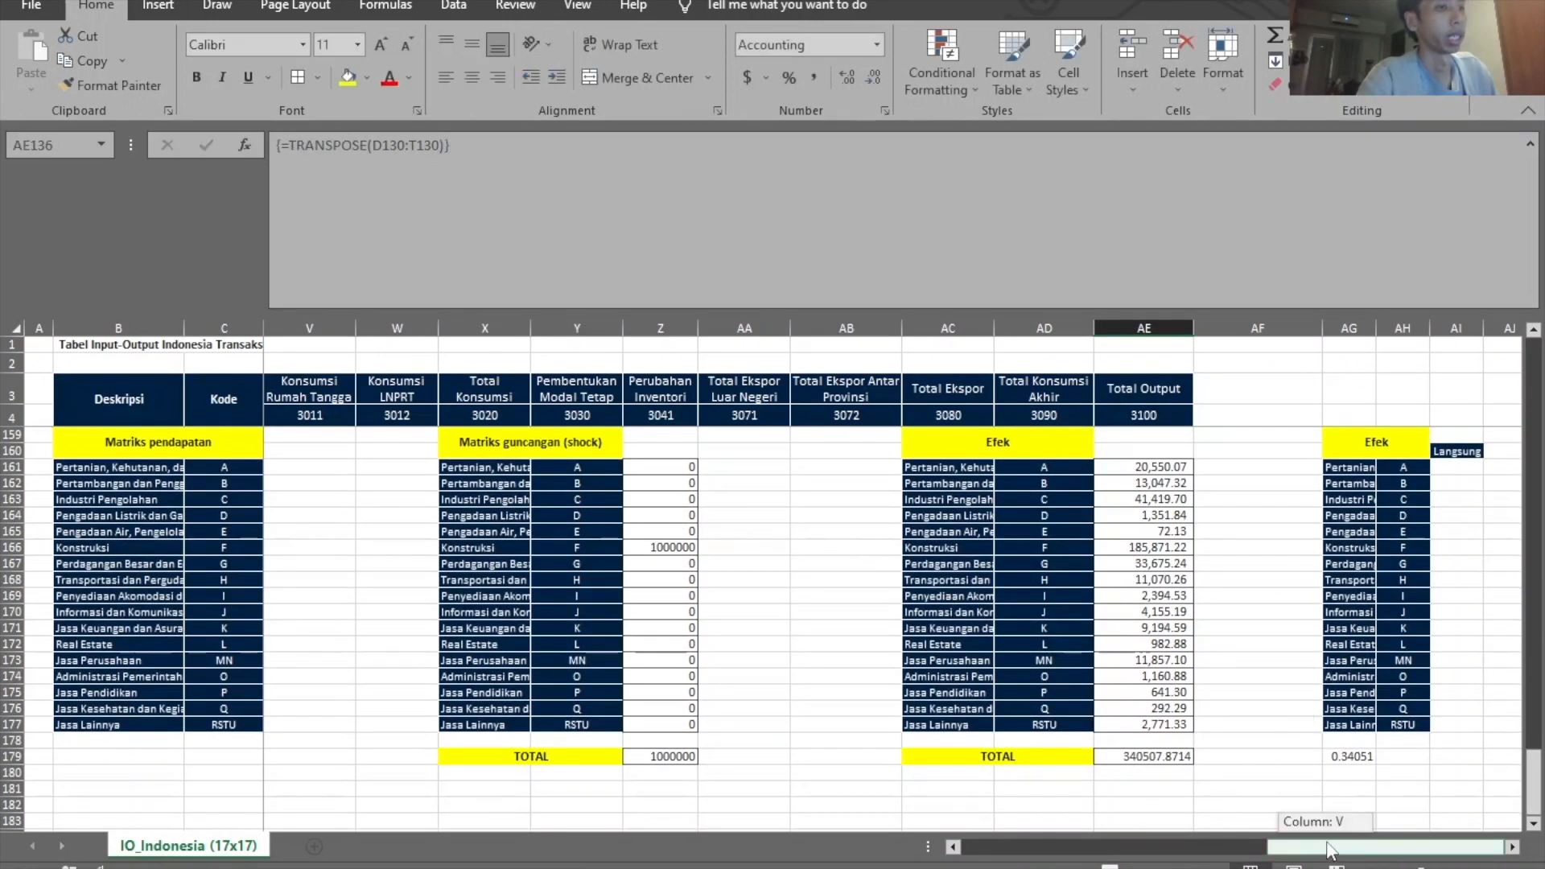
Check the array formula in the Efek column at AE161 and undo the transposed wage coefficients in AE136:AE152
{"action": "scroll", "coordinate": [1466, 625], "scroll_direction": "up", "scroll_amount": 1}
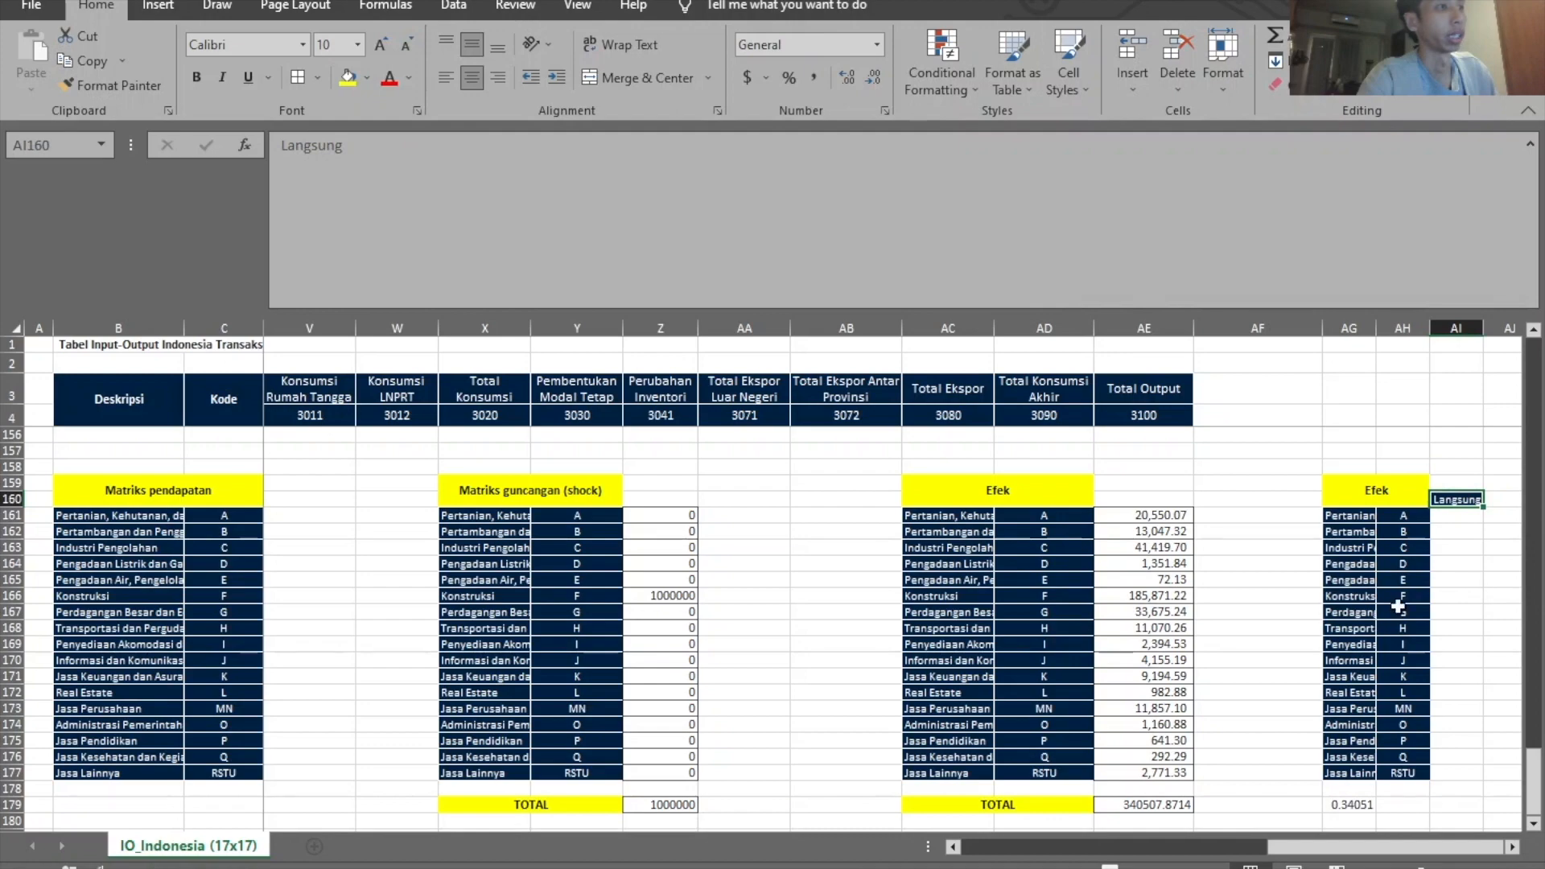
{"action": "left_click", "coordinate": [1118, 550]}
{"action": "scroll", "coordinate": [1247, 653], "scroll_direction": "up", "scroll_amount": 5}
{"action": "scroll", "coordinate": [1247, 655], "scroll_direction": "down", "scroll_amount": 11}
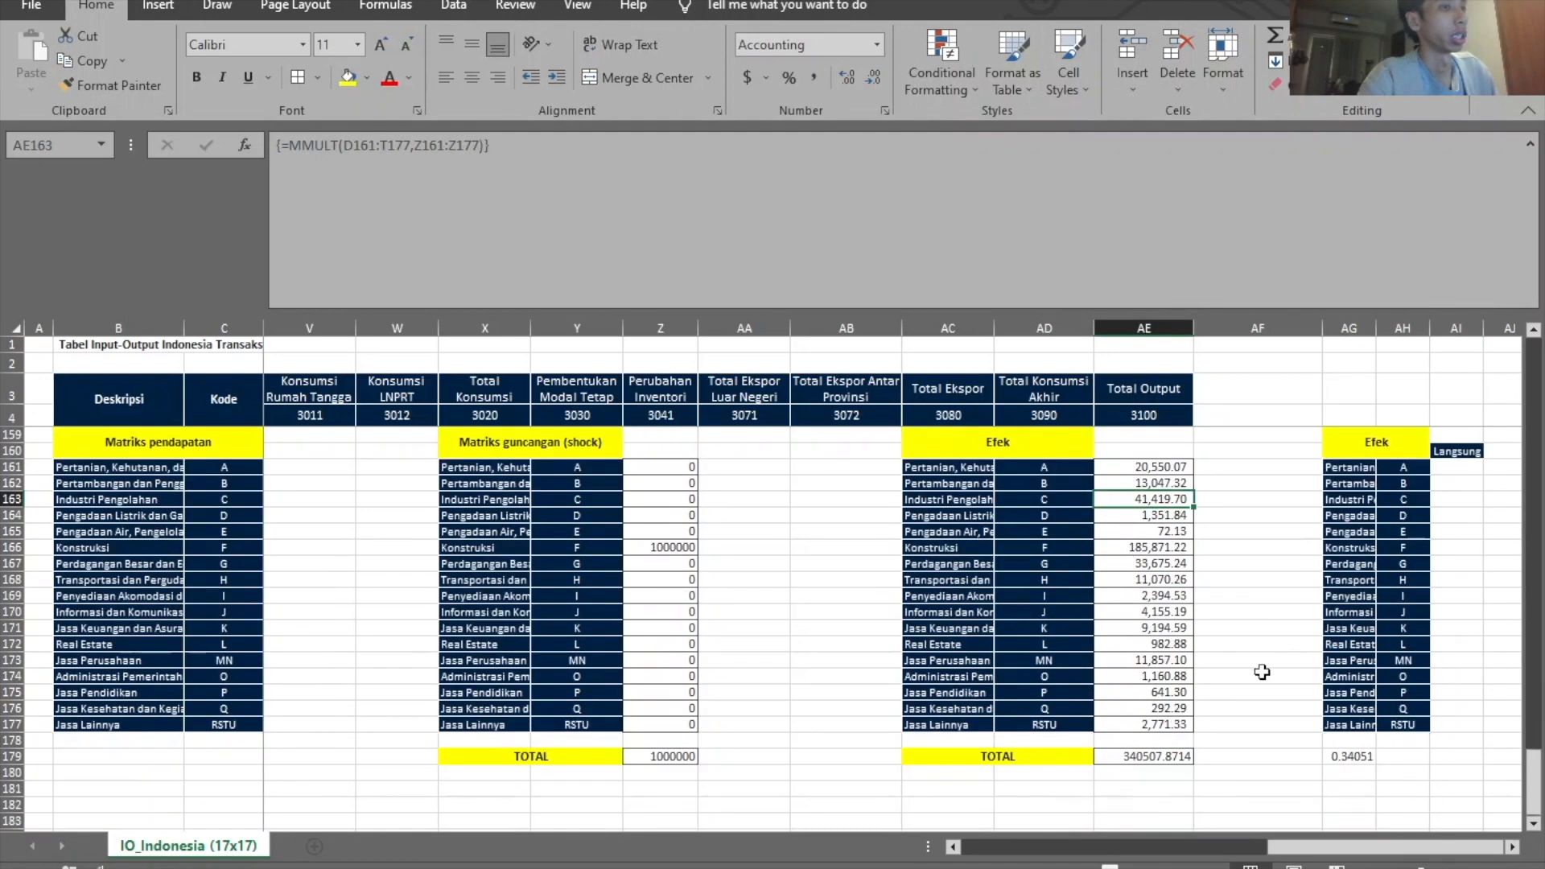
{"action": "scroll", "coordinate": [1223, 752], "scroll_direction": "up", "scroll_amount": 6}
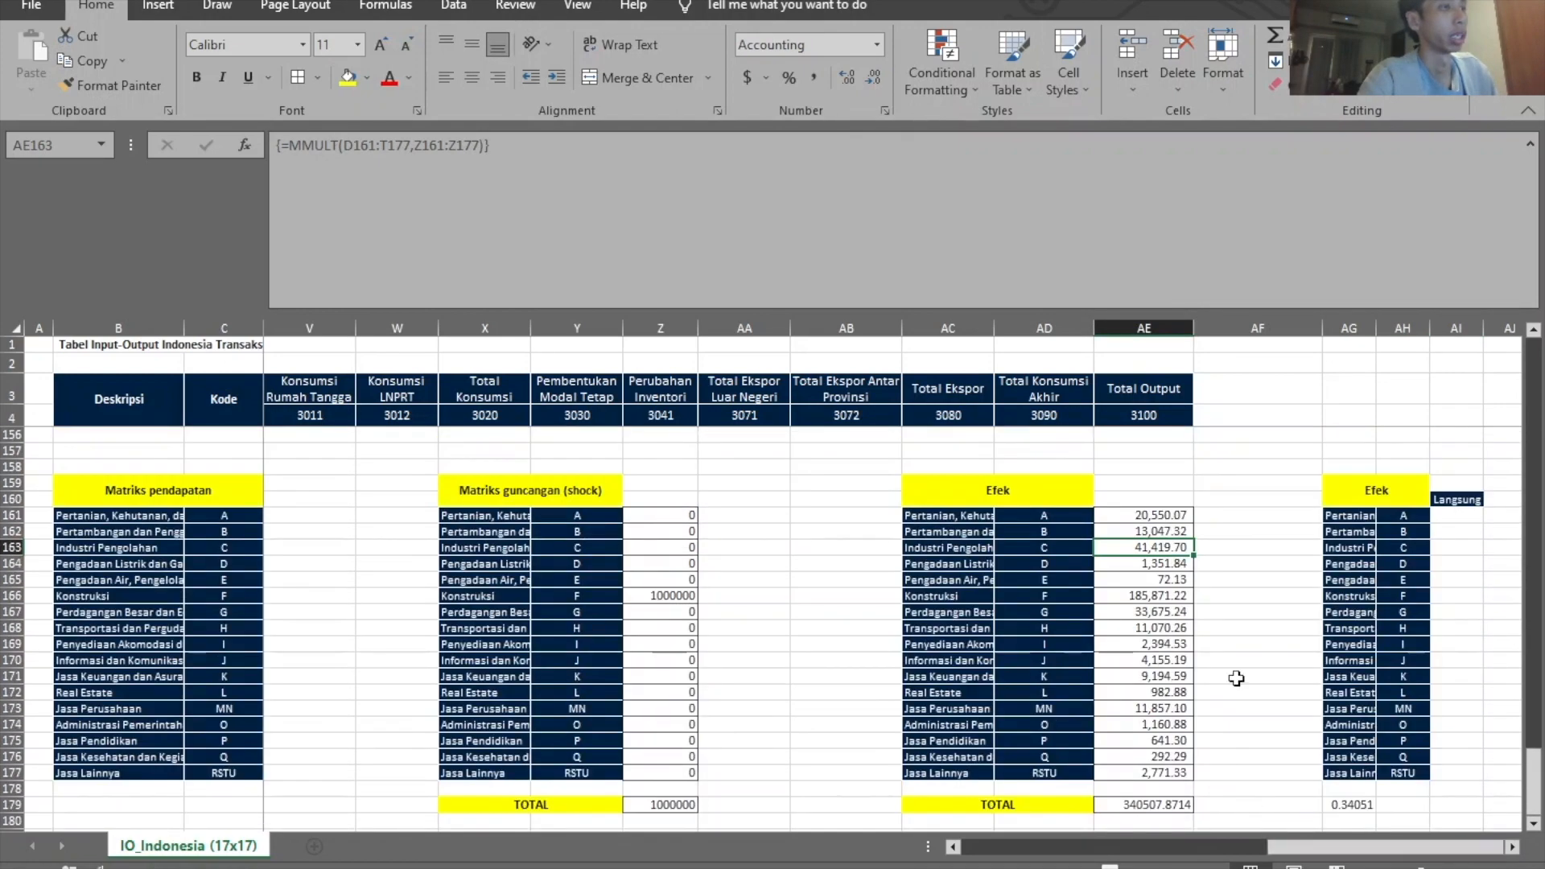
{"action": "left_click", "coordinate": [1142, 517]}
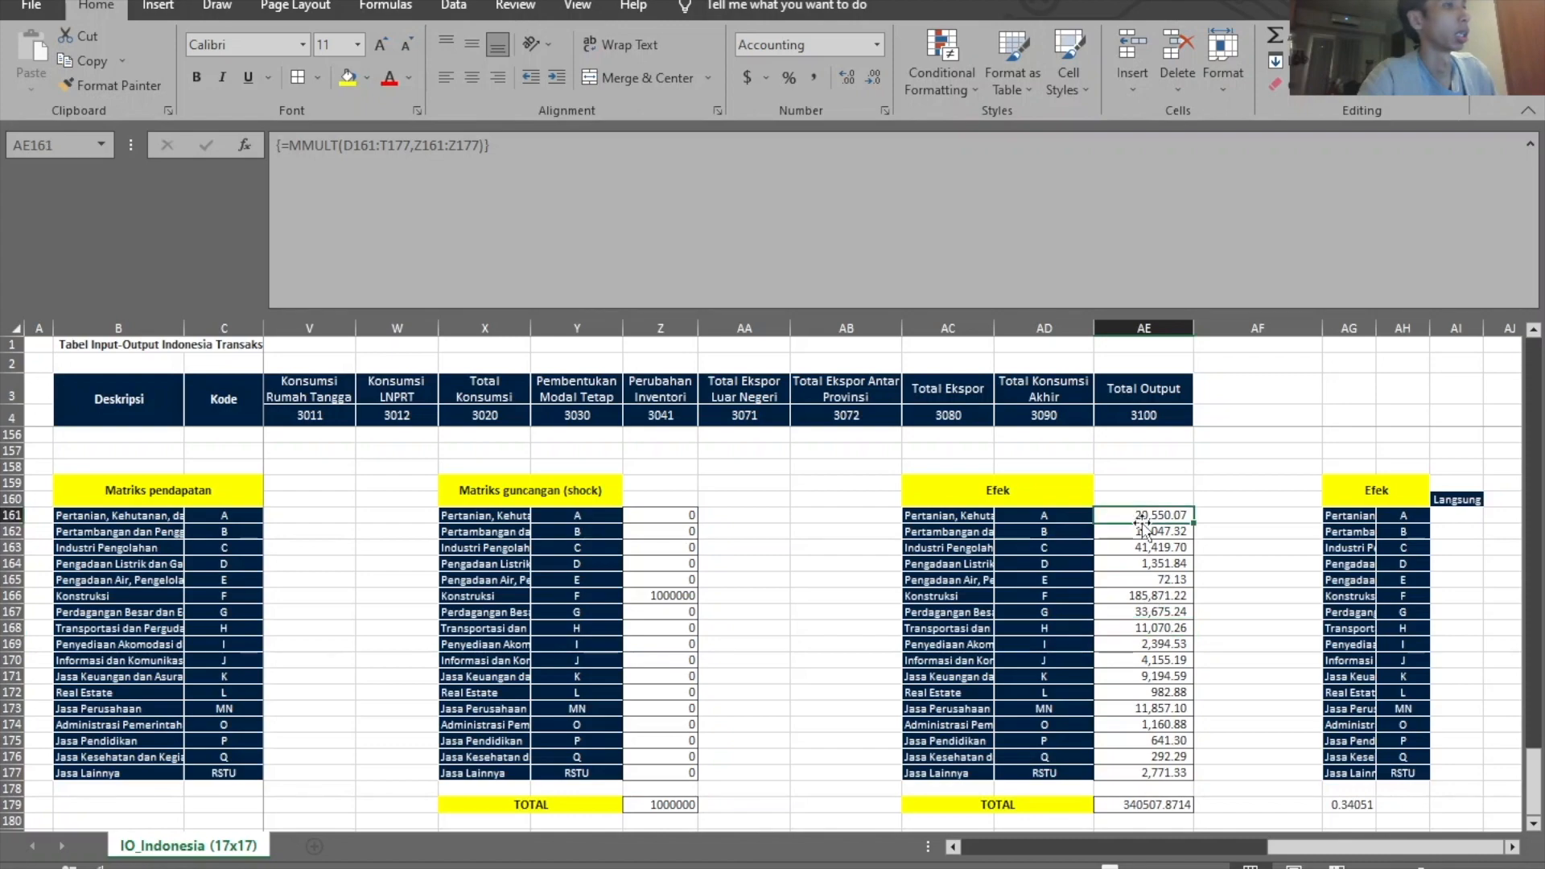
{"action": "left_click", "coordinate": [1453, 516]}
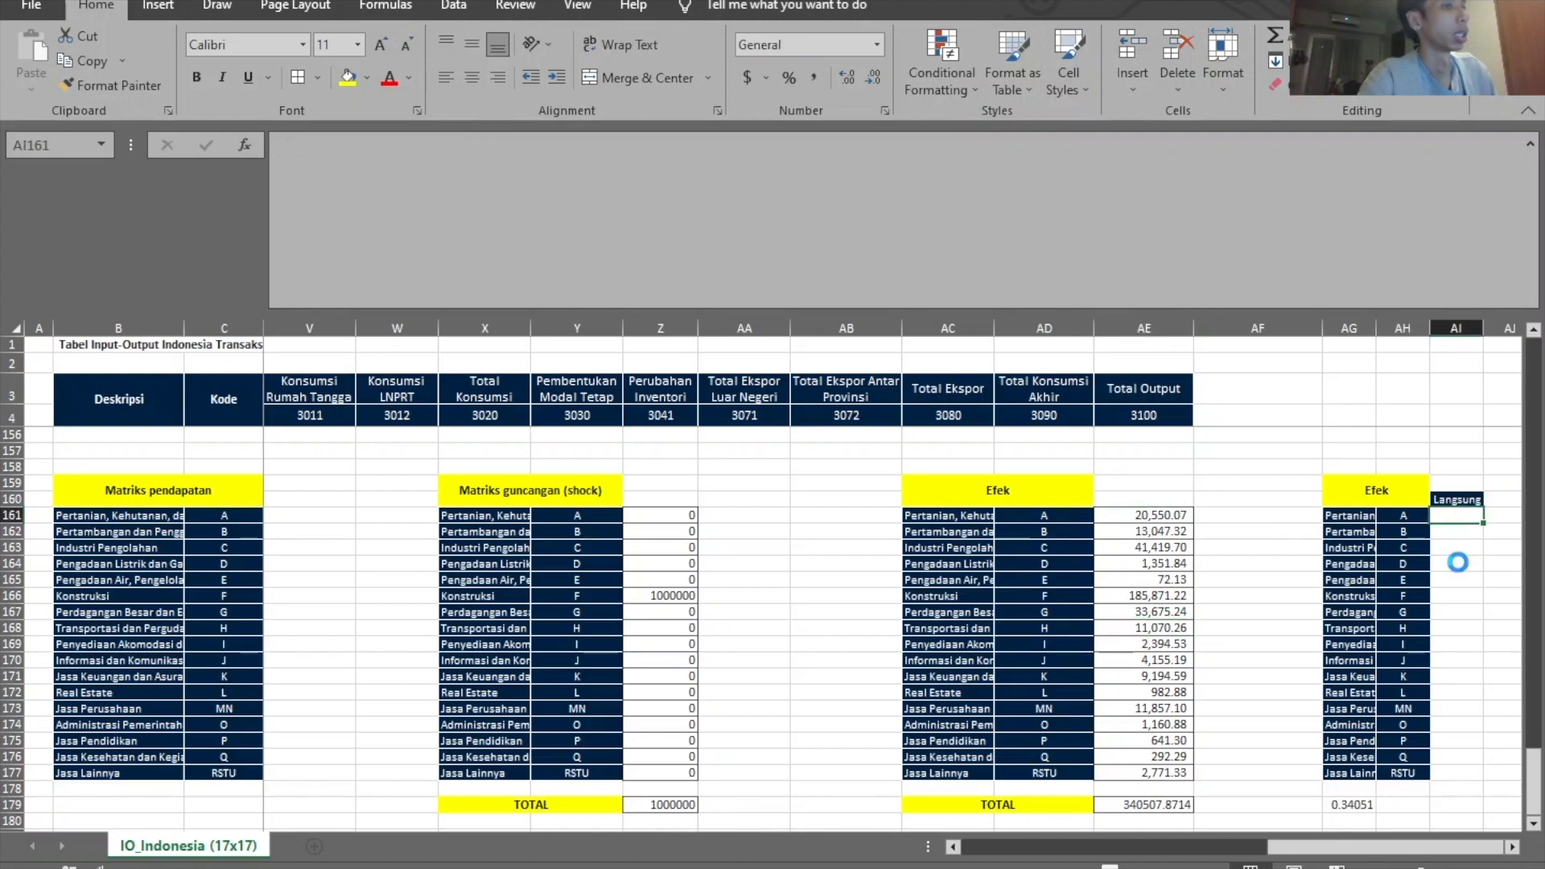
{"action": "key", "text": "ctrl+z"}
{"action": "scroll", "coordinate": [1326, 609], "scroll_direction": "up", "scroll_amount": 2}
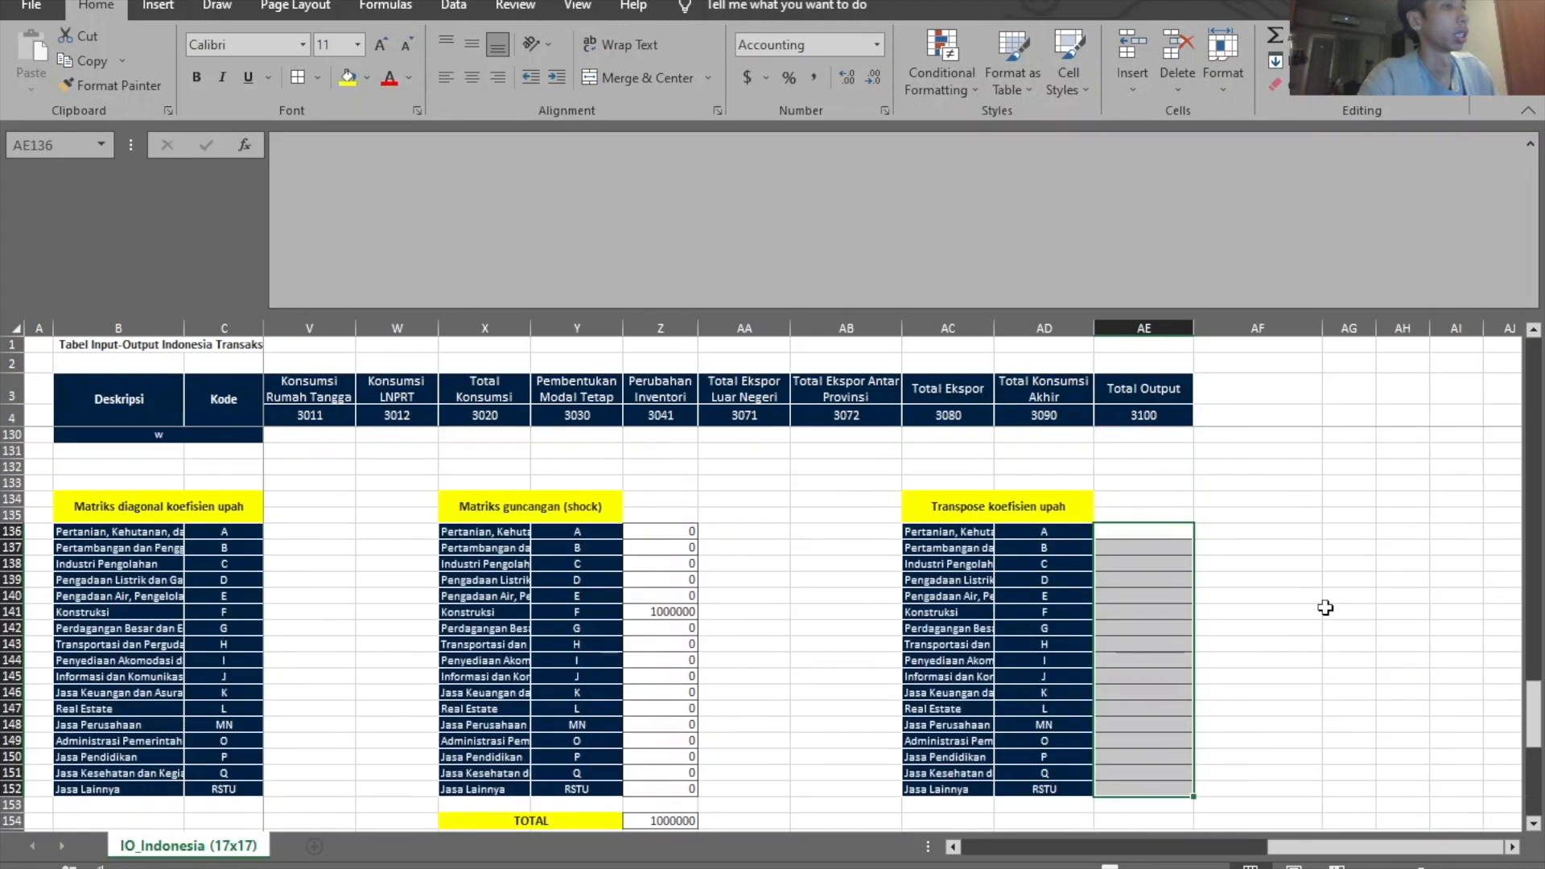
Retitle the Efek heading in AG159 as "Transpose koefisien upah" and widen column AG
{"action": "scroll", "coordinate": [1119, 568], "scroll_direction": "down", "scroll_amount": 4}
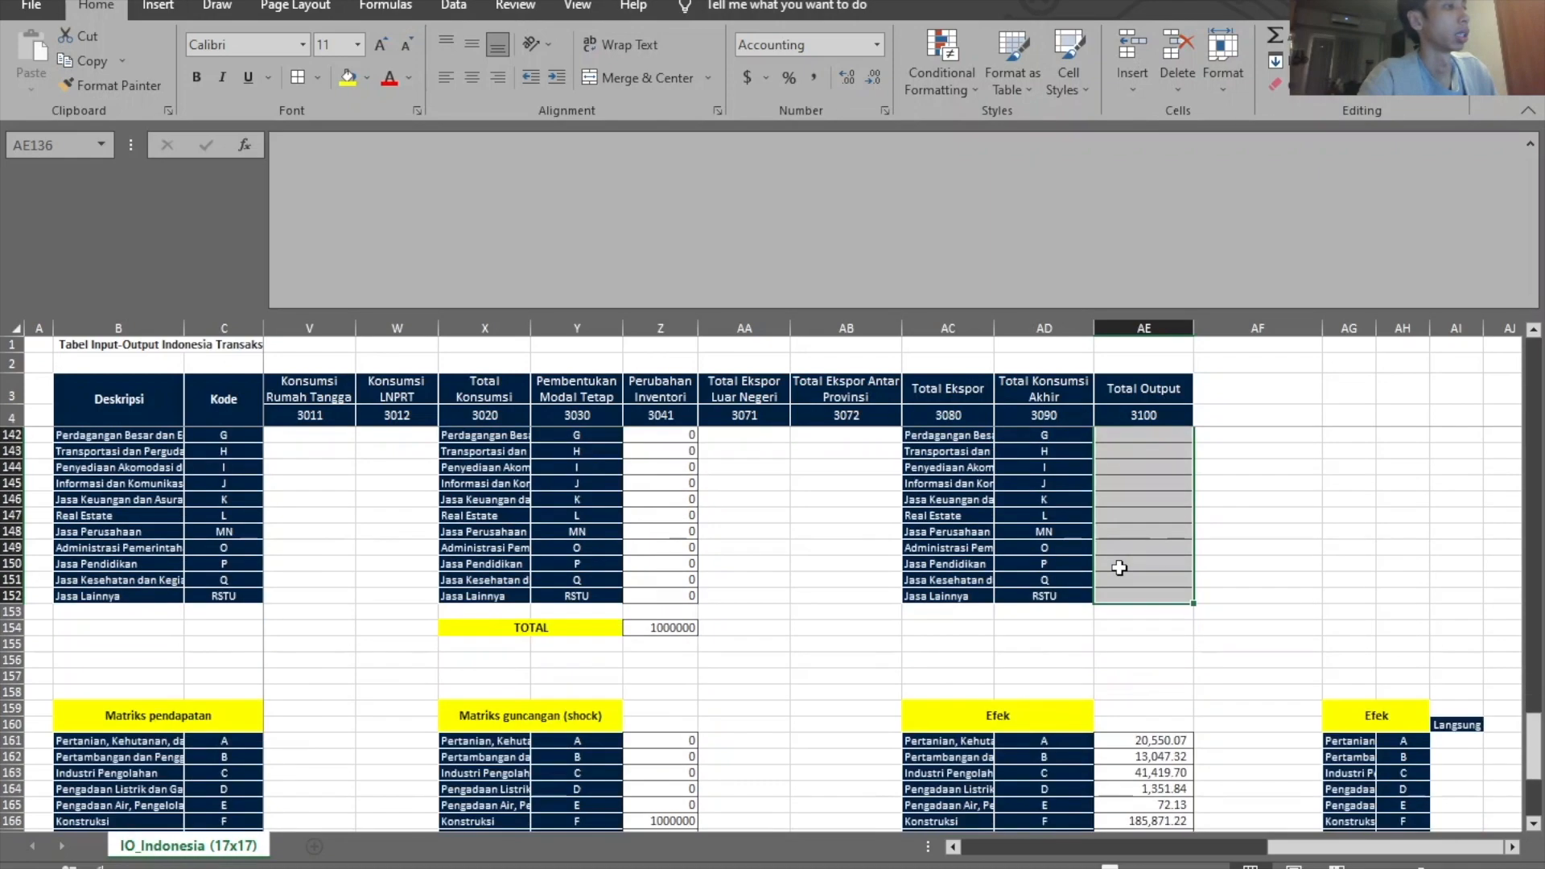
{"action": "scroll", "coordinate": [1119, 568], "scroll_direction": "up", "scroll_amount": 4}
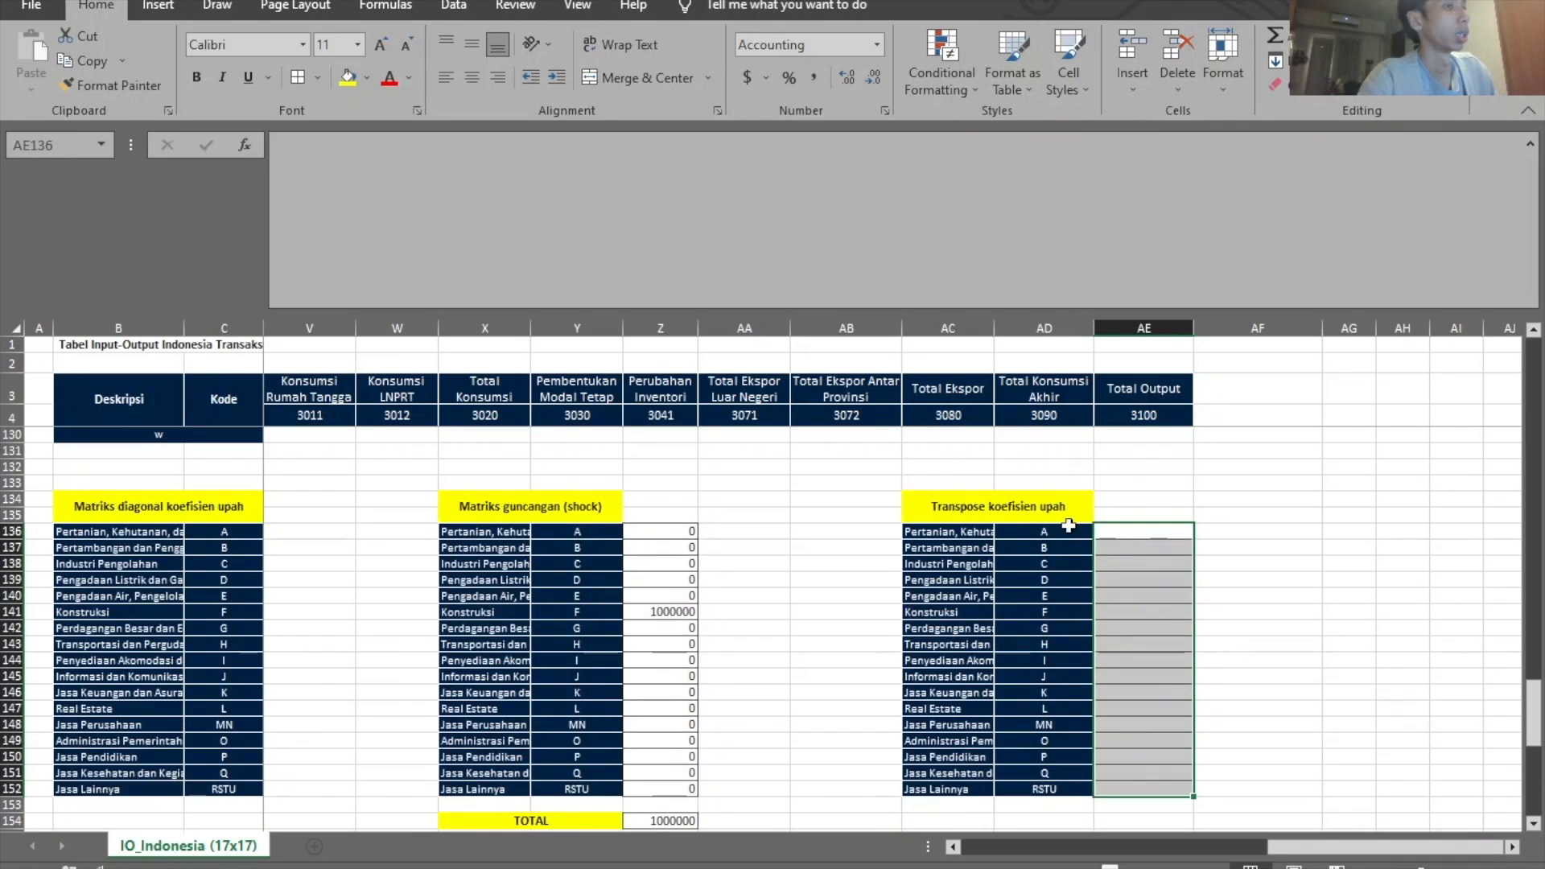
{"action": "left_click", "coordinate": [1081, 521]}
{"action": "scroll", "coordinate": [1248, 598], "scroll_direction": "down", "scroll_amount": 5}
{"action": "scroll", "coordinate": [1247, 598], "scroll_direction": "down", "scroll_amount": 1}
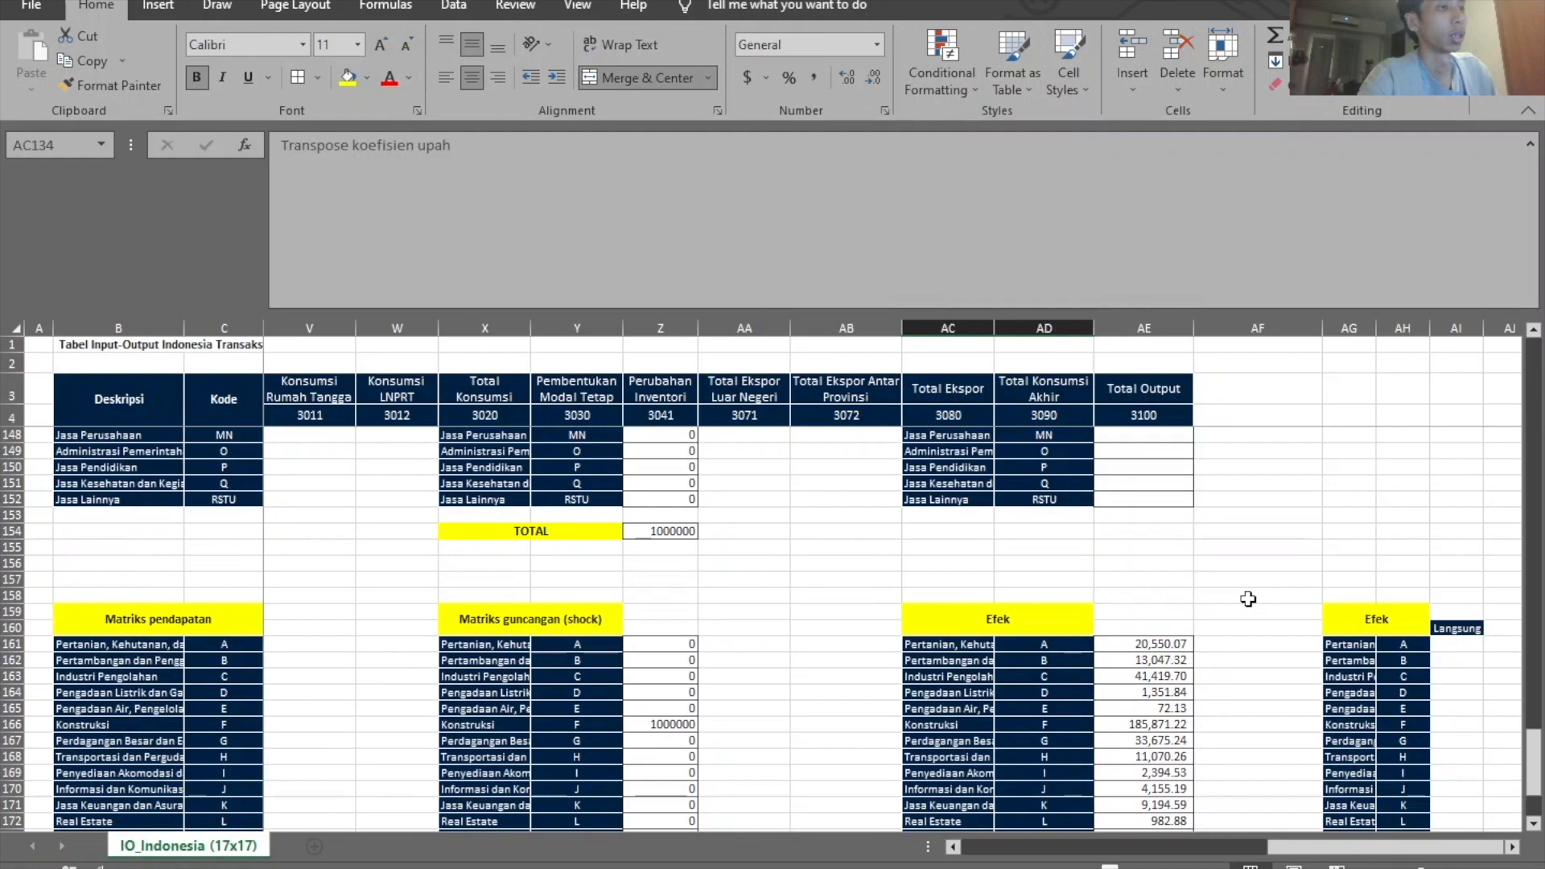
{"action": "scroll", "coordinate": [1248, 599], "scroll_direction": "down", "scroll_amount": 1}
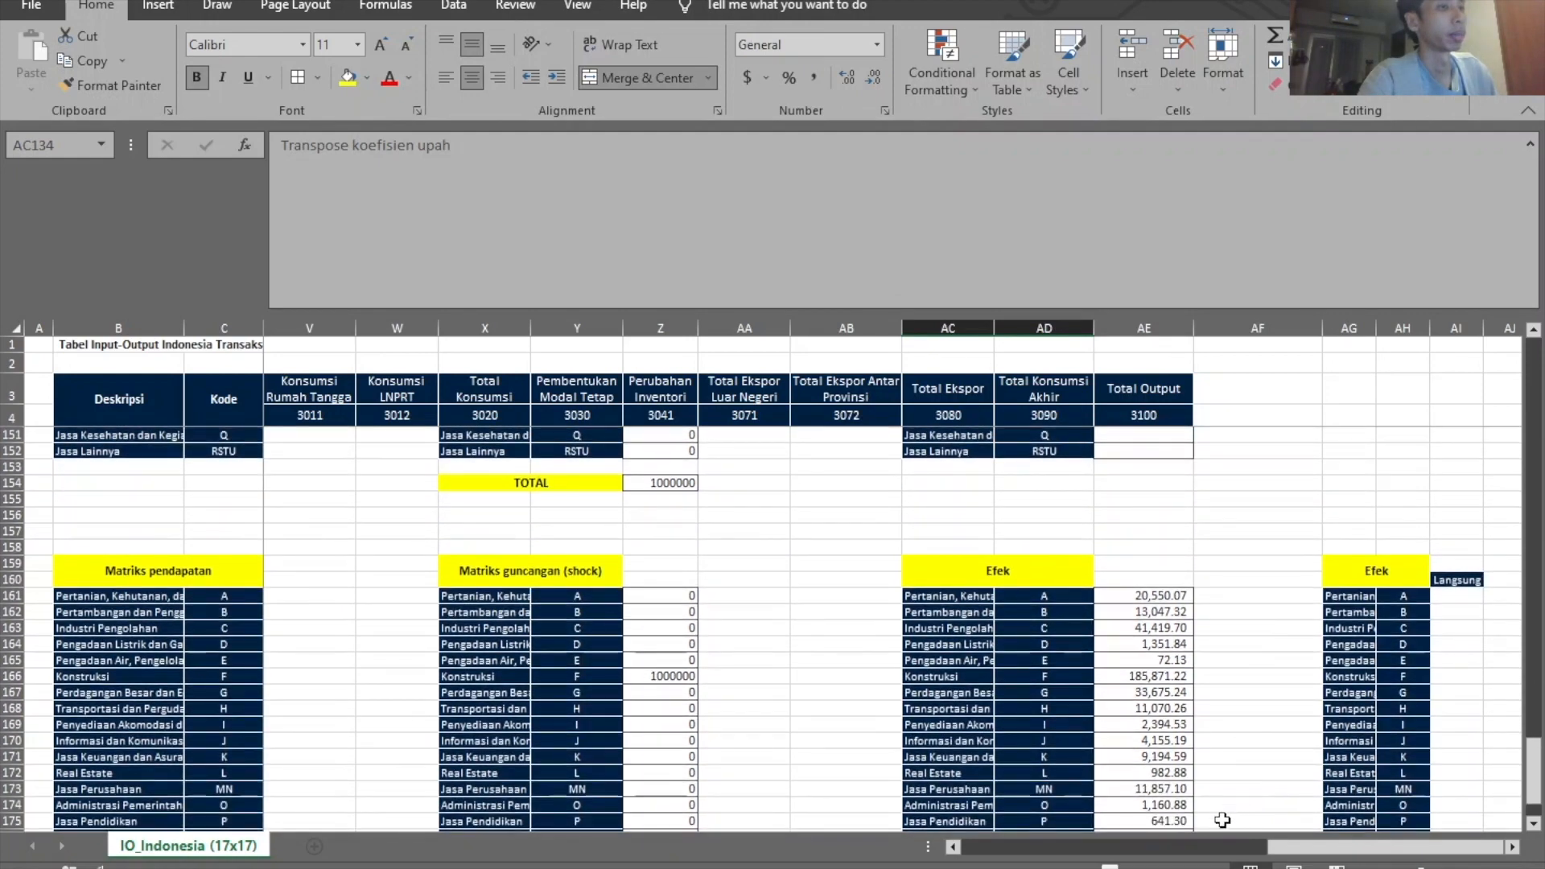
{"action": "scroll", "coordinate": [1150, 644], "scroll_direction": "up", "scroll_amount": 7}
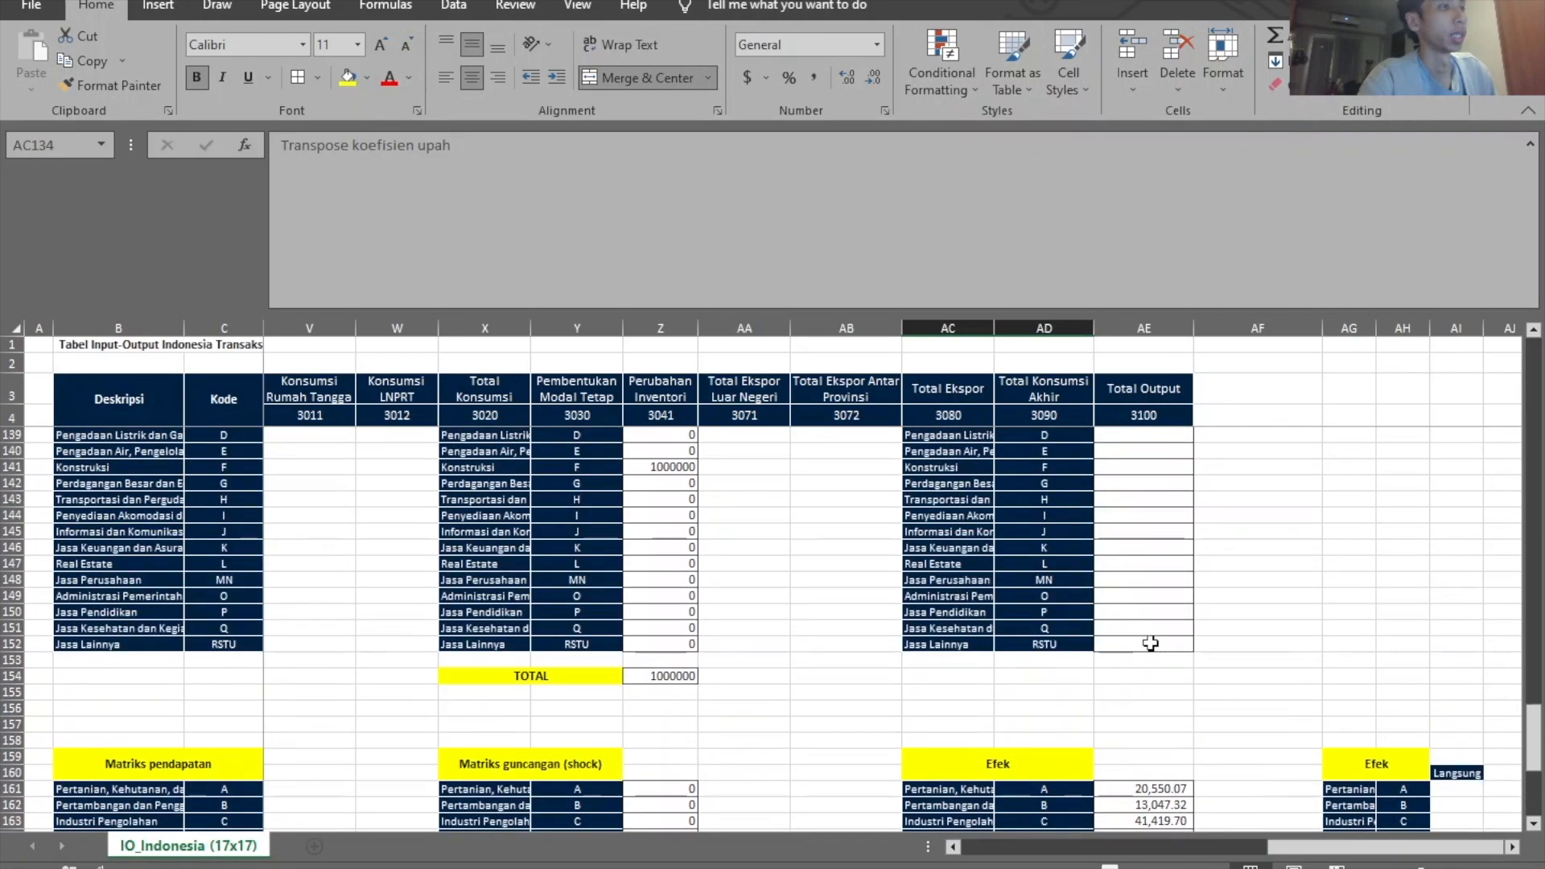
{"action": "scroll", "coordinate": [1248, 645], "scroll_direction": "down", "scroll_amount": 6}
{"action": "left_click", "coordinate": [1374, 613]}
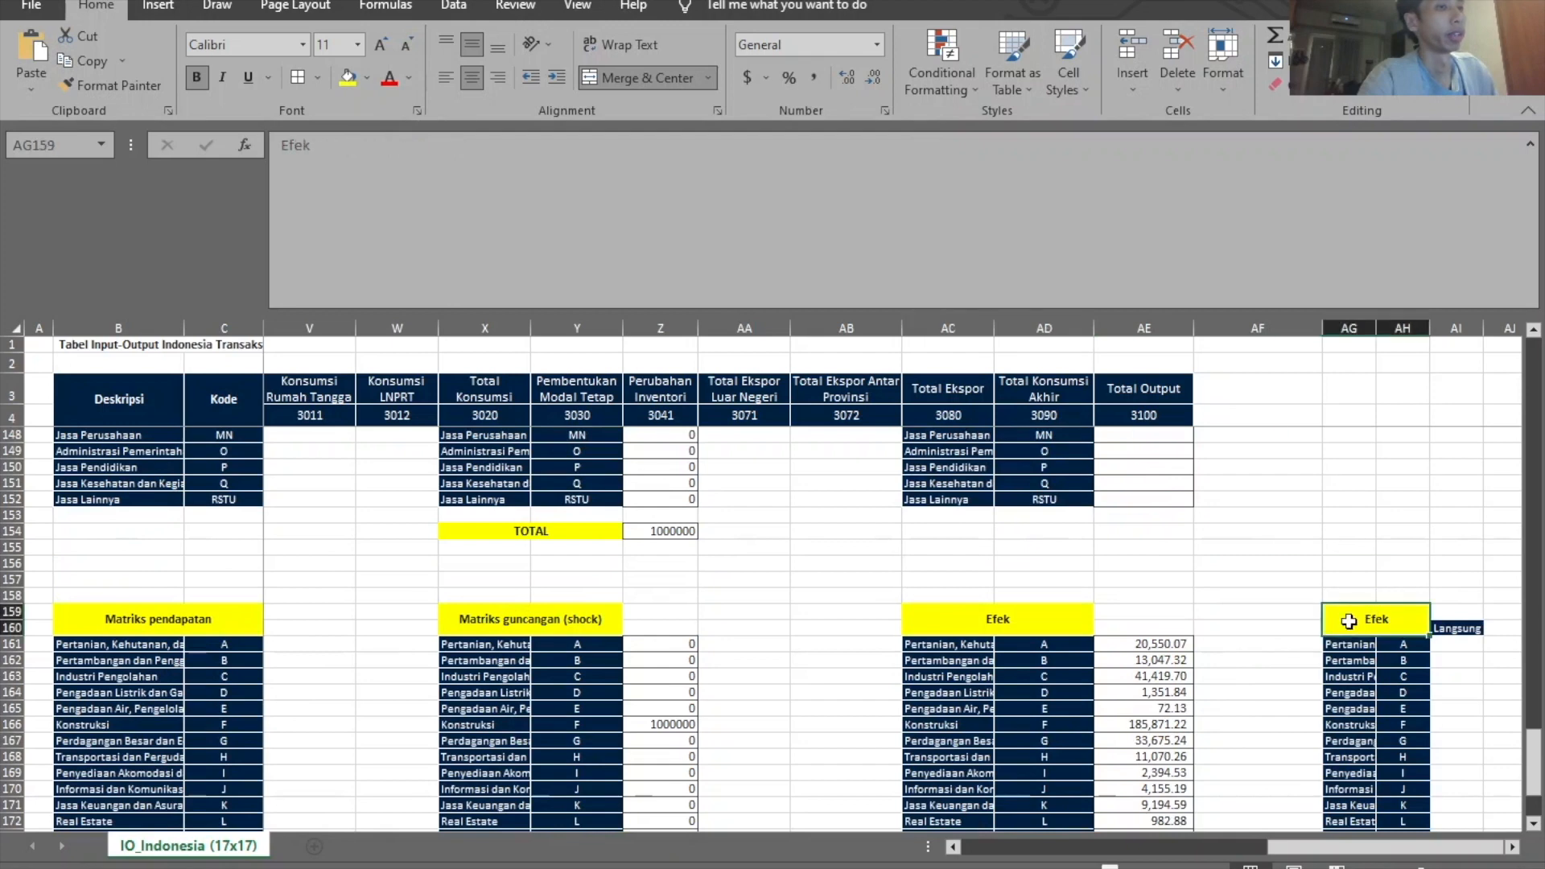
{"action": "type", "text": "Transpose koefisien upah"}
{"action": "left_click_drag", "start_coordinate": [1377, 329], "coordinate": [1430, 354]}
{"action": "left_click_drag", "start_coordinate": [1395, 851], "coordinate": [1403, 859]}
Fill AI161:AI177 with the array formula =TRANSPOSE(D130:T130) to list the wage coefficients by sector
{"action": "left_click_drag", "start_coordinate": [1407, 643], "coordinate": [1406, 828]}
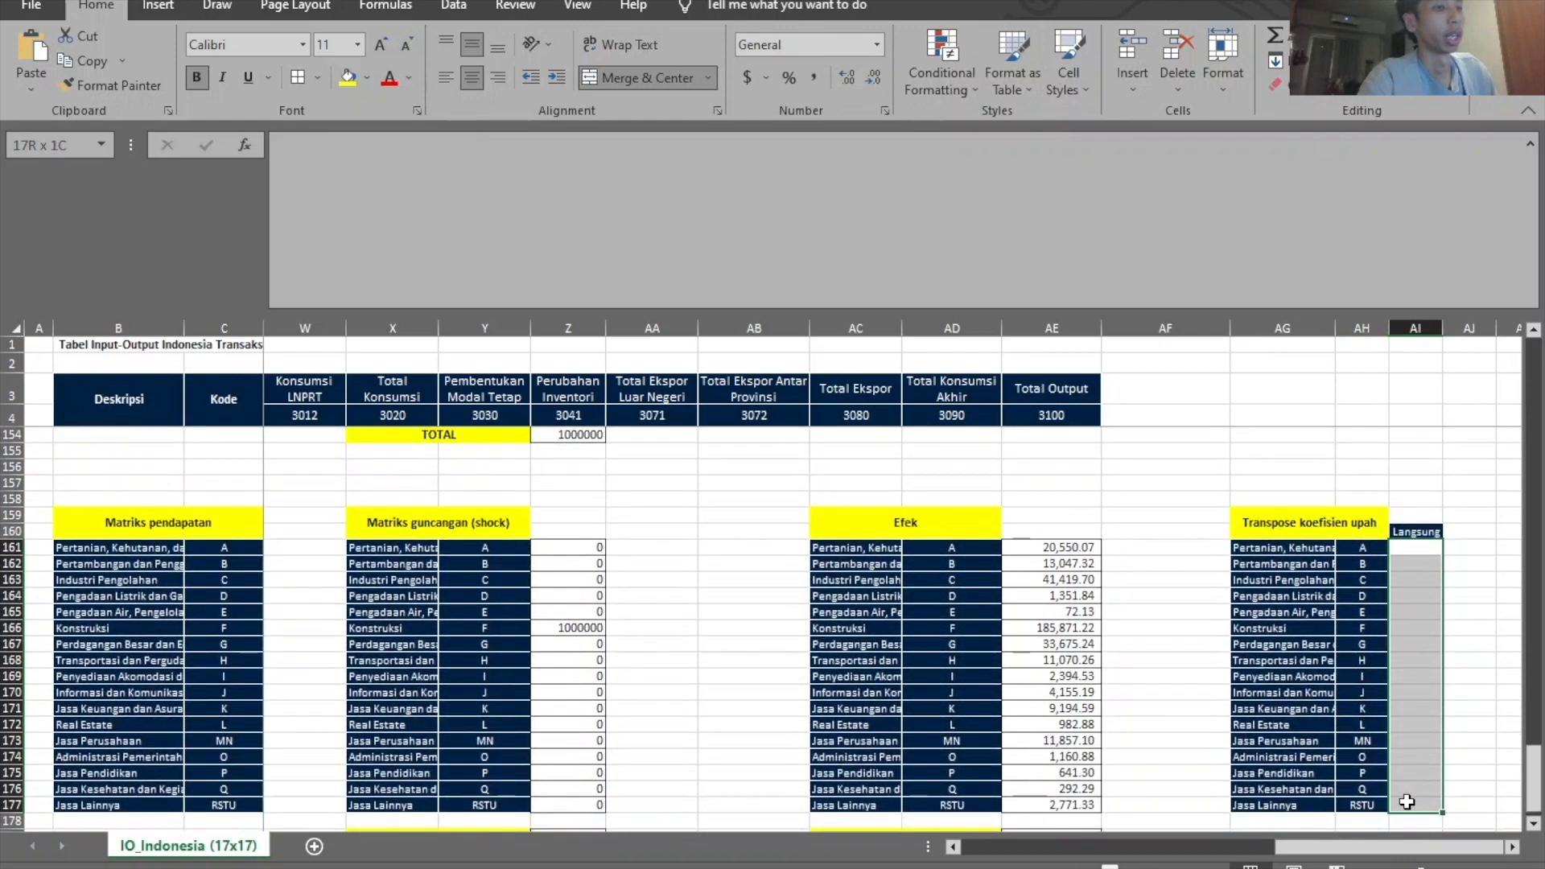
{"action": "type", "text": "=transp"}
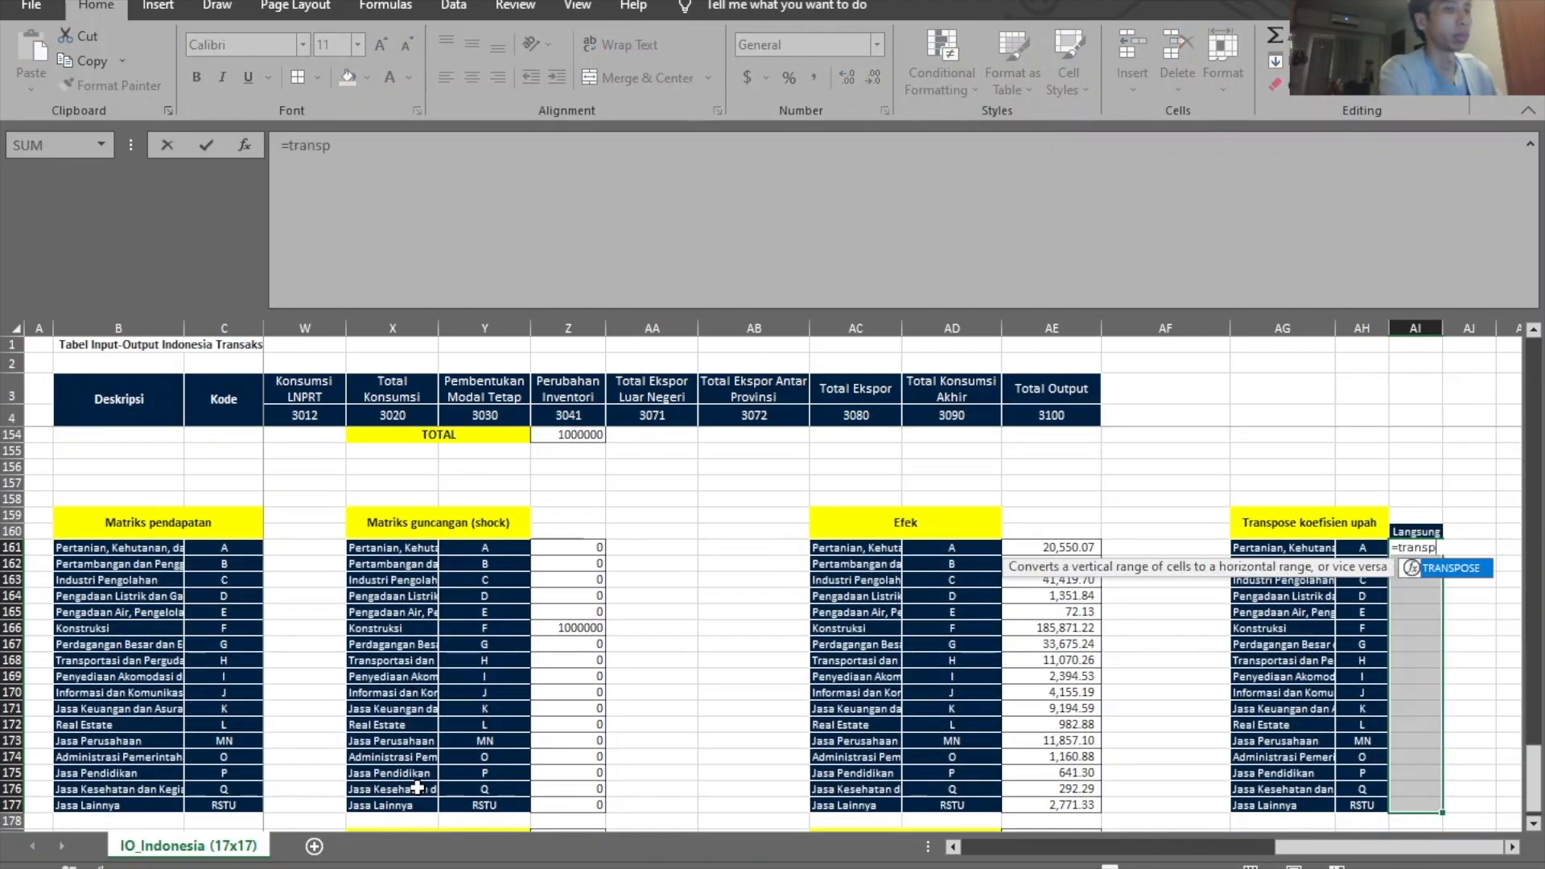
{"action": "type", "text": "ose("}
{"action": "scroll", "coordinate": [362, 756], "scroll_direction": "up", "scroll_amount": 19}
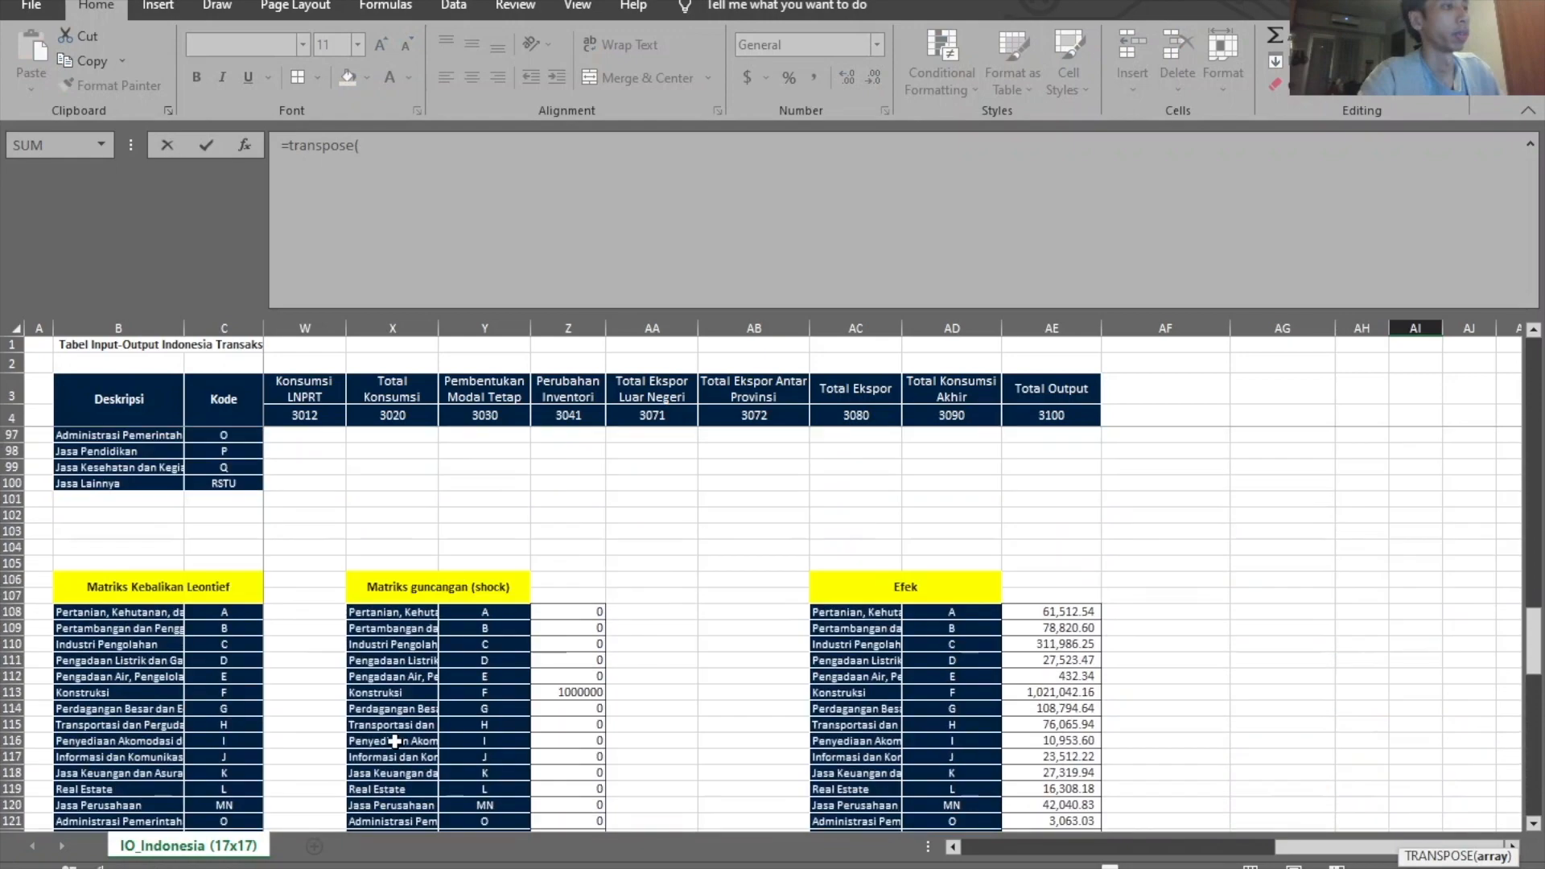
{"action": "scroll", "coordinate": [394, 738], "scroll_direction": "up", "scroll_amount": 6}
{"action": "scroll", "coordinate": [451, 712], "scroll_direction": "down", "scroll_amount": 7}
{"action": "scroll", "coordinate": [502, 690], "scroll_direction": "up", "scroll_amount": 3}
{"action": "left_click_drag", "start_coordinate": [1338, 848], "coordinate": [1025, 849]}
{"action": "scroll", "coordinate": [297, 644], "scroll_direction": "down", "scroll_amount": 6}
{"action": "scroll", "coordinate": [297, 646], "scroll_direction": "down", "scroll_amount": 2}
{"action": "left_click_drag", "start_coordinate": [301, 676], "coordinate": [1352, 676]}
{"action": "scroll", "coordinate": [1368, 708], "scroll_direction": "down", "scroll_amount": 7}
{"action": "left_click_drag", "start_coordinate": [1152, 849], "coordinate": [1368, 850]}
{"action": "scroll", "coordinate": [1404, 724], "scroll_direction": "down", "scroll_amount": 7}
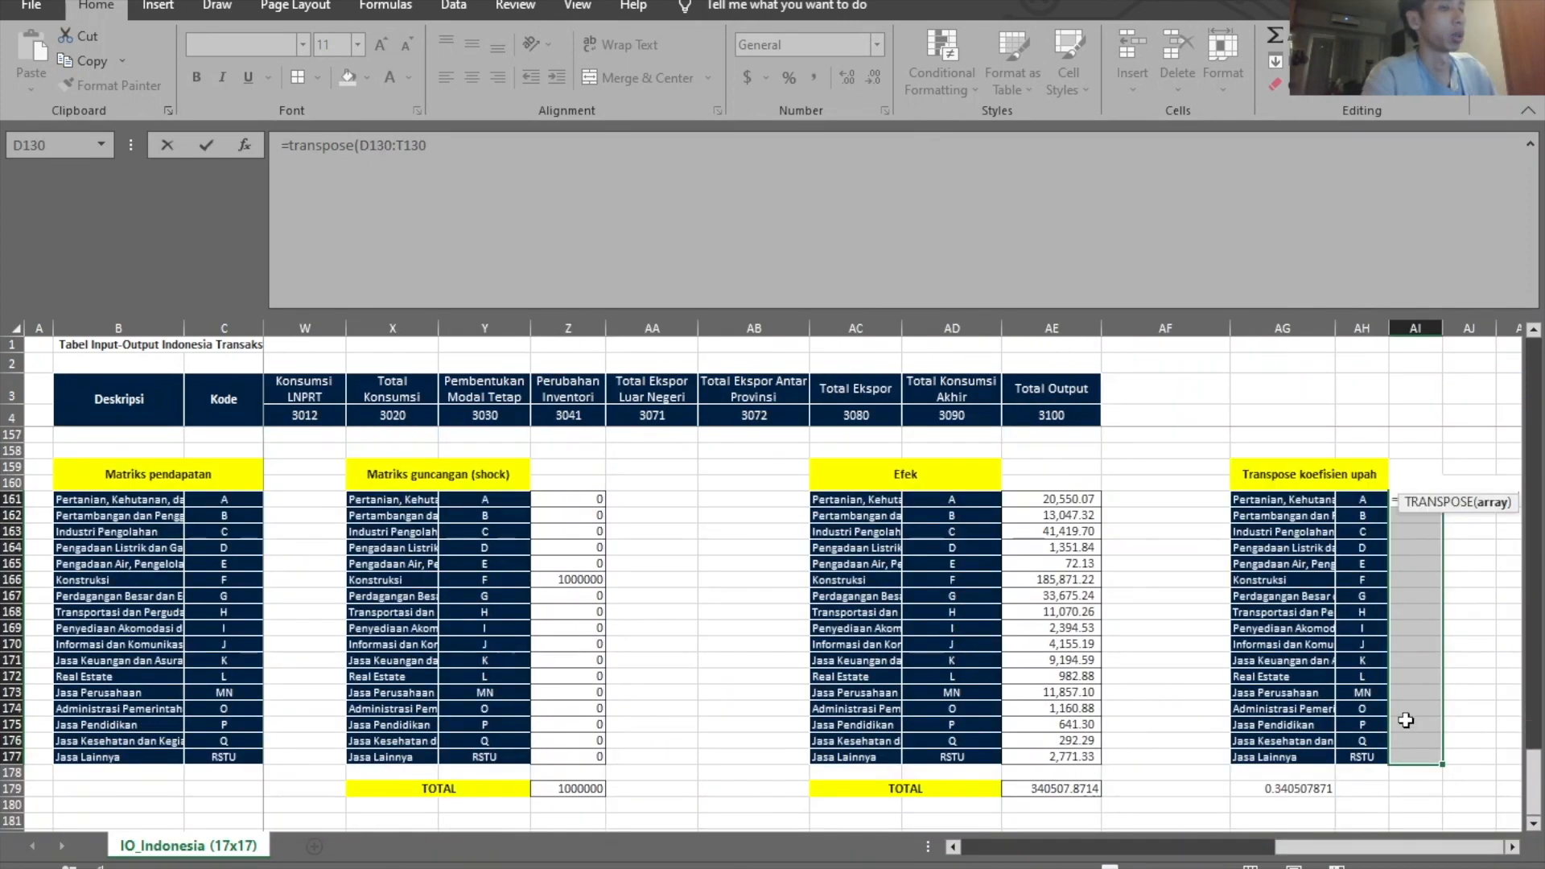
{"action": "key", "text": "ctrl+shift+Return"}
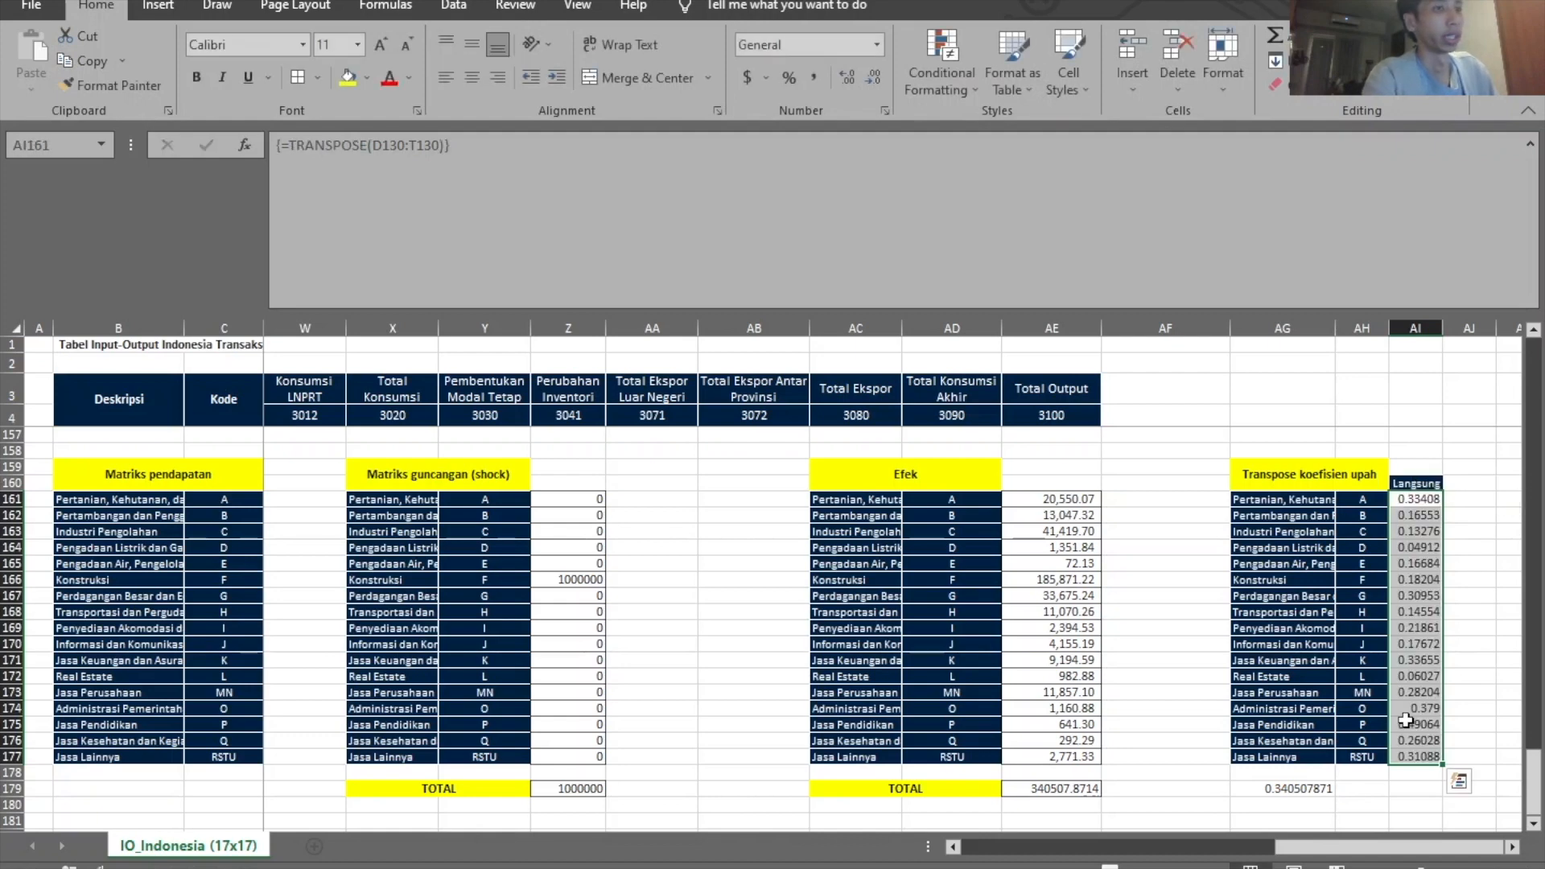
{"action": "left_click", "coordinate": [1429, 529]}
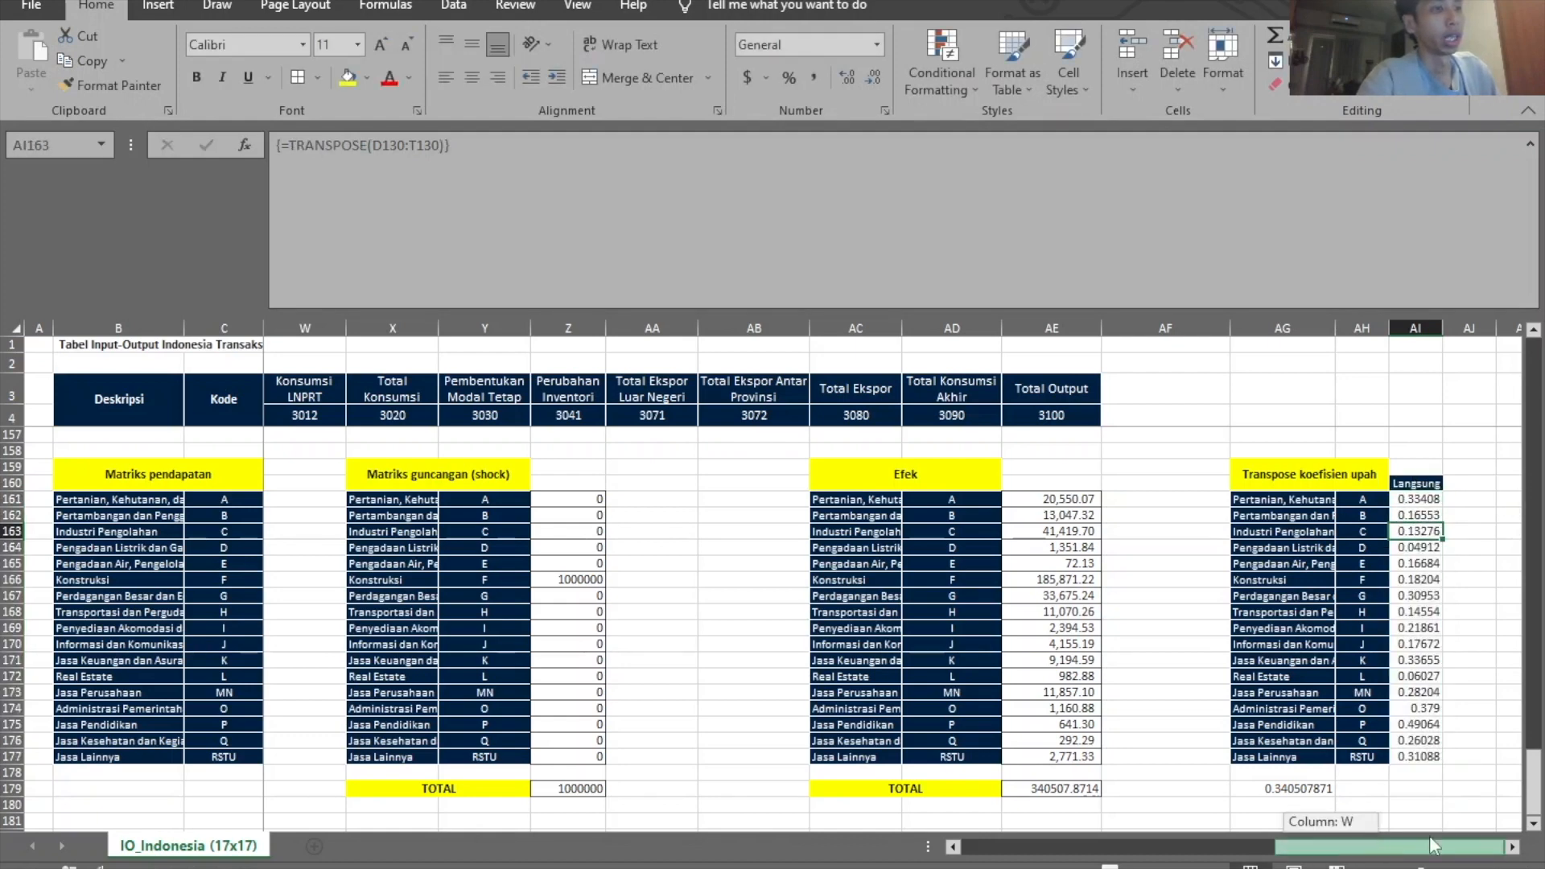
Copy the Transpose koefisien upah heading to AL159 and retitle the copy "Efek langsung"
{"action": "left_click", "coordinate": [1459, 500]}
{"action": "scroll", "coordinate": [1459, 500], "scroll_direction": "right", "scroll_amount": 2}
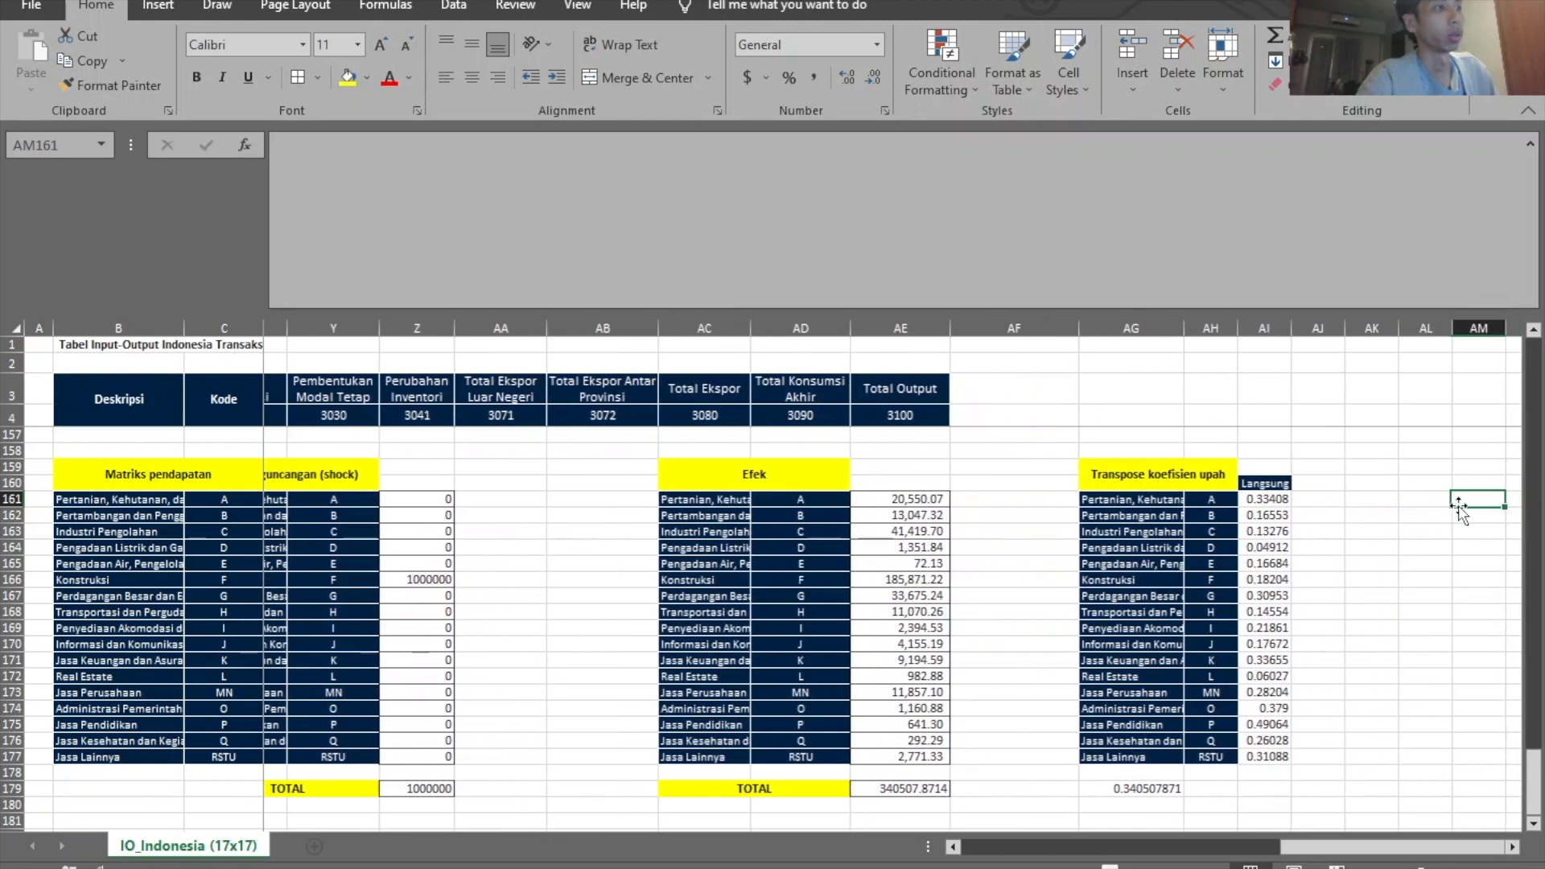
{"action": "left_click", "coordinate": [1134, 473]}
{"action": "key", "text": "ctrl+c"}
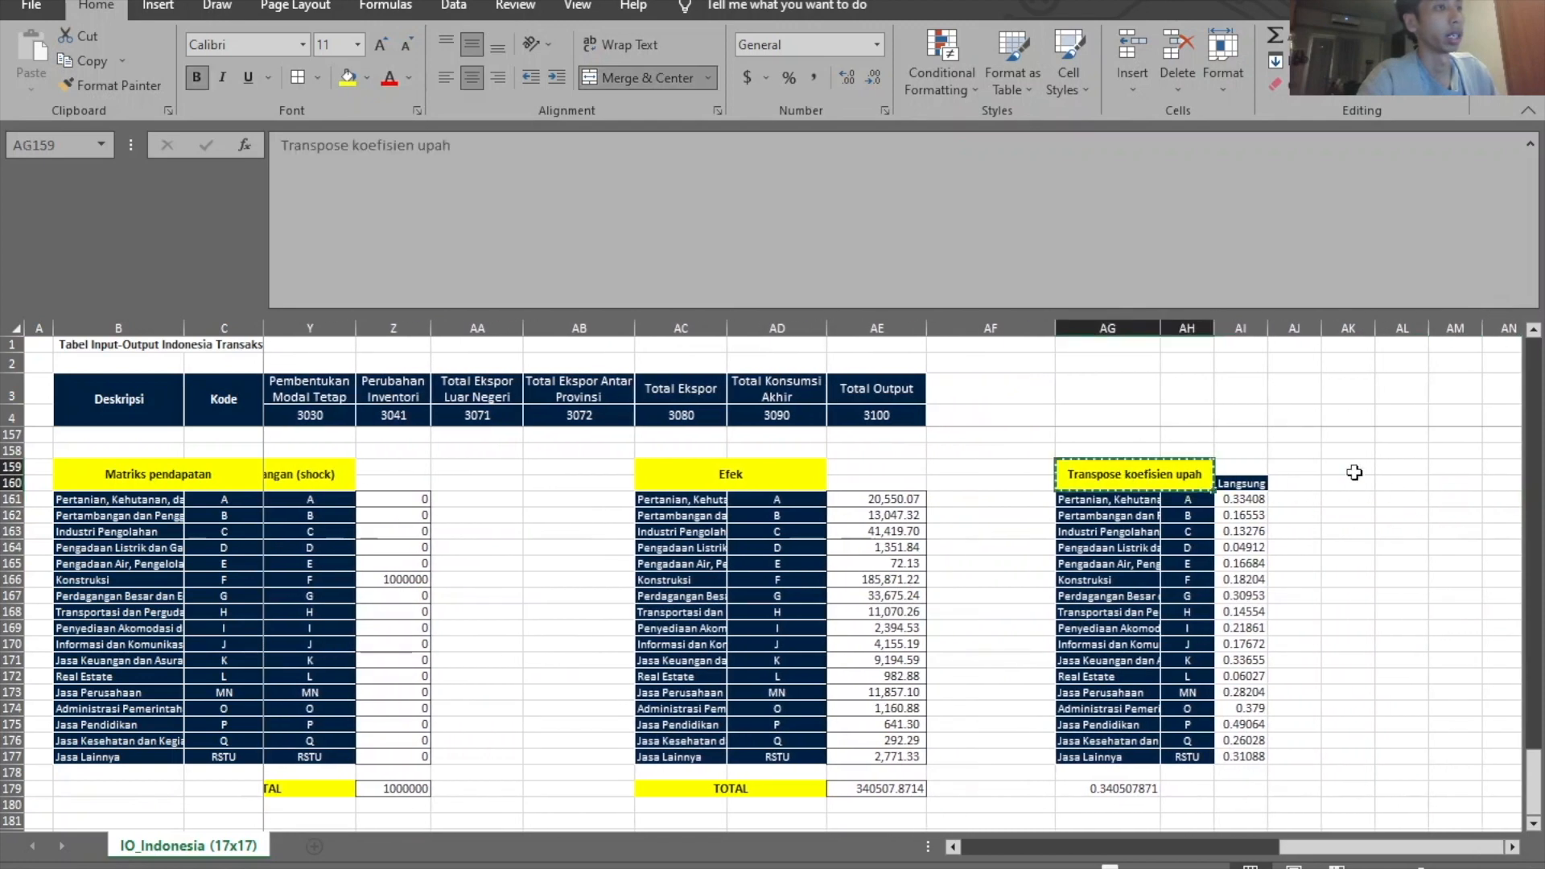
{"action": "left_click", "coordinate": [1392, 473]}
{"action": "key", "text": "ctrl+v"}
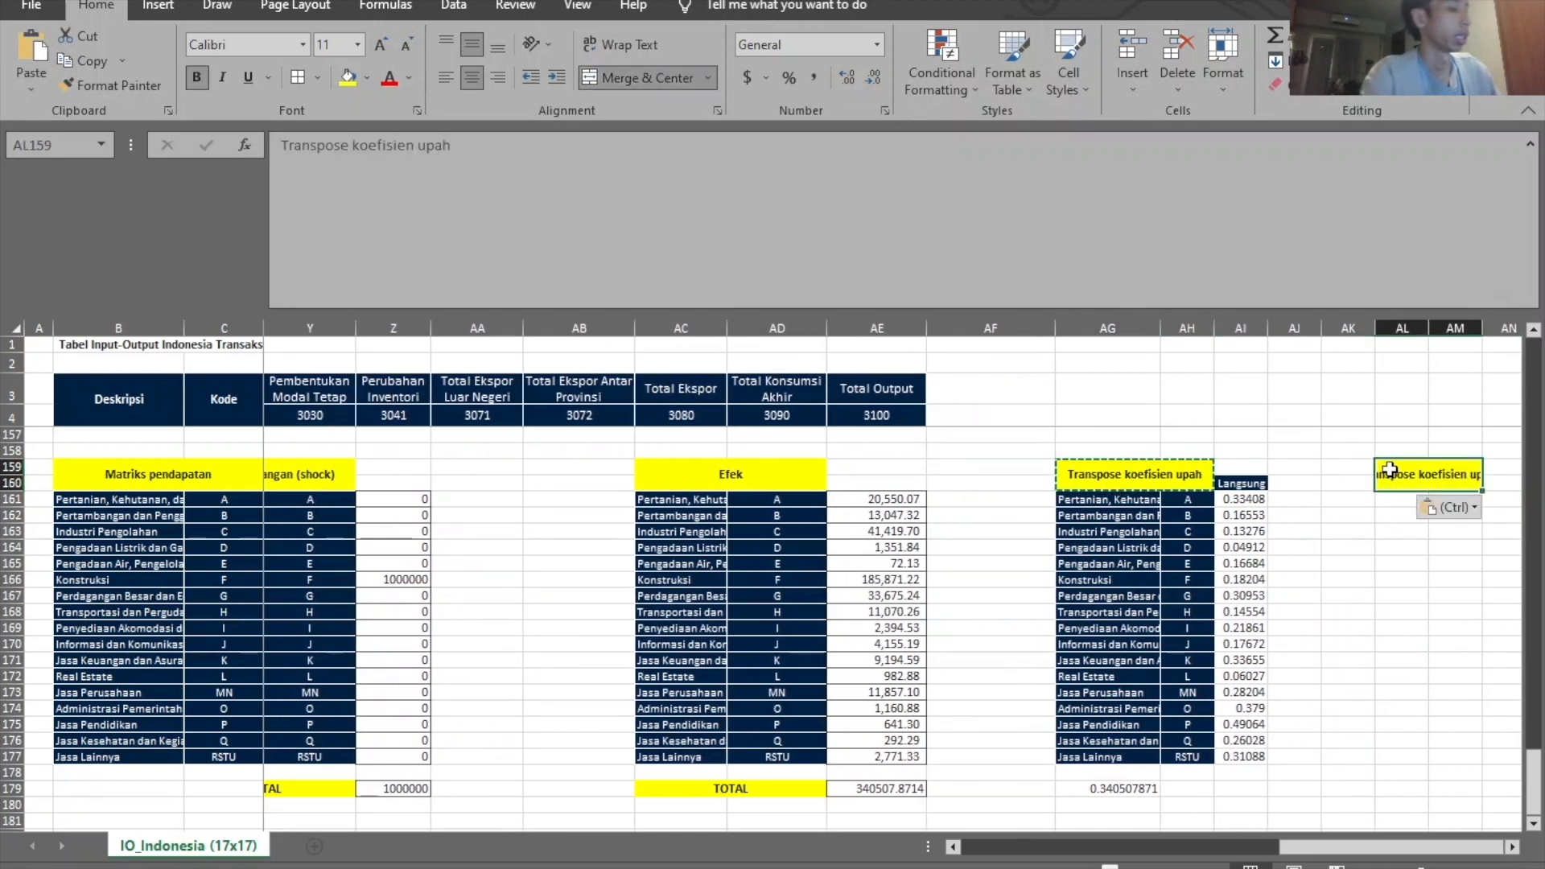
{"action": "type", "text": "Efek"}
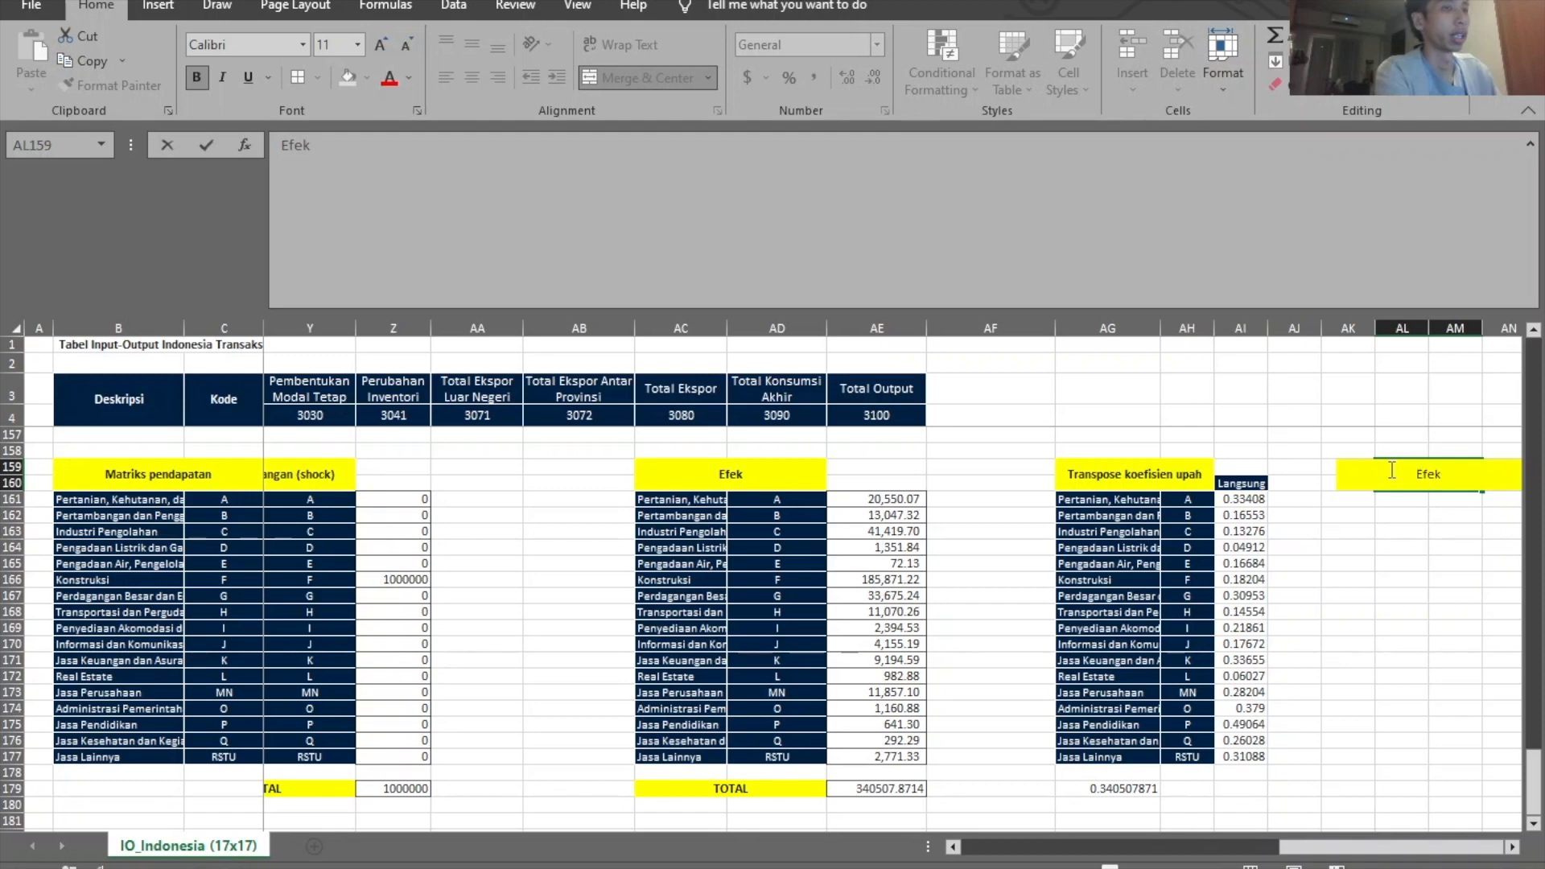
{"action": "type", "text": " langsu"}
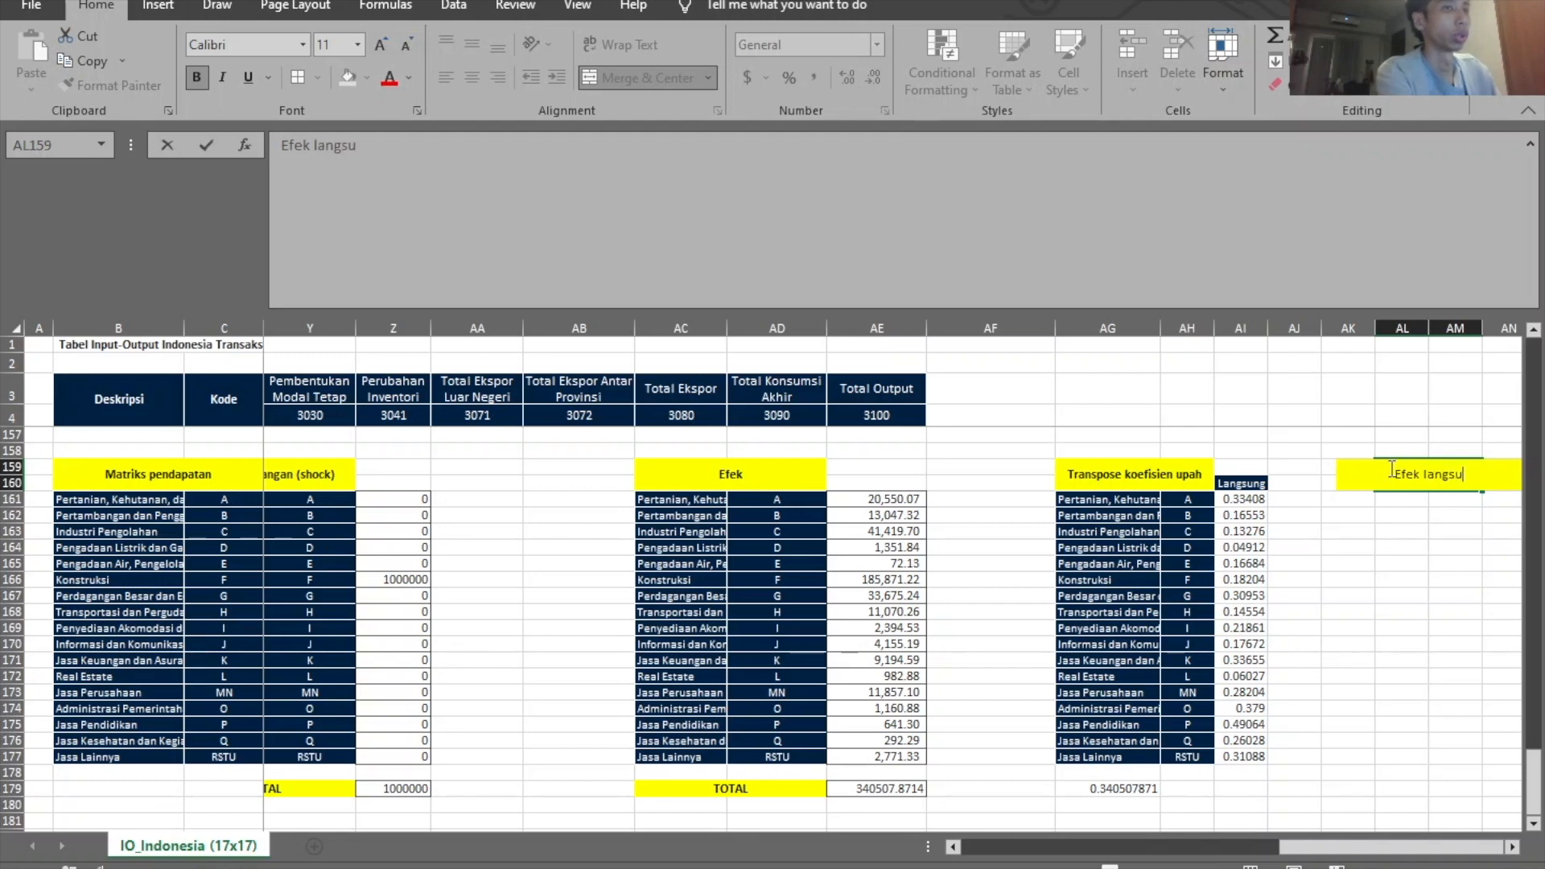
{"action": "type", "text": "ng"}
{"action": "key", "text": "Return"}
Copy the sector names and codes in AG161:AH177 to AL161, beneath the Efek langsung heading
{"action": "left_click_drag", "start_coordinate": [1113, 500], "coordinate": [1183, 742]}
{"action": "key", "text": "ctrl+c"}
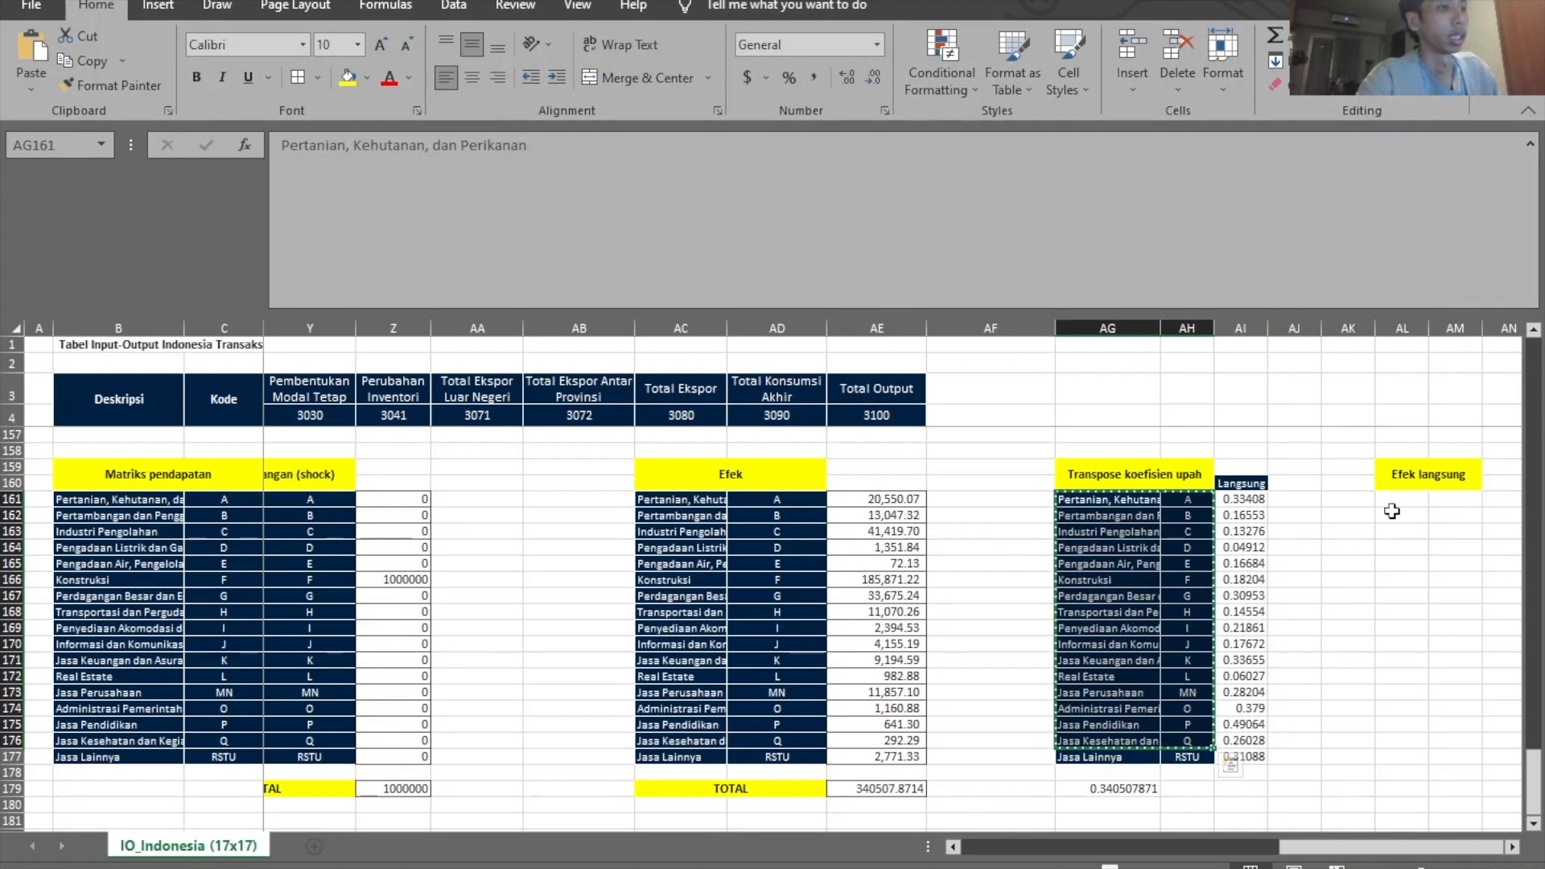
{"action": "key", "text": "shift+Down"}
{"action": "key", "text": "ctrl+c"}
{"action": "left_click", "coordinate": [1387, 503]}
{"action": "key", "text": "ctrl+v"}
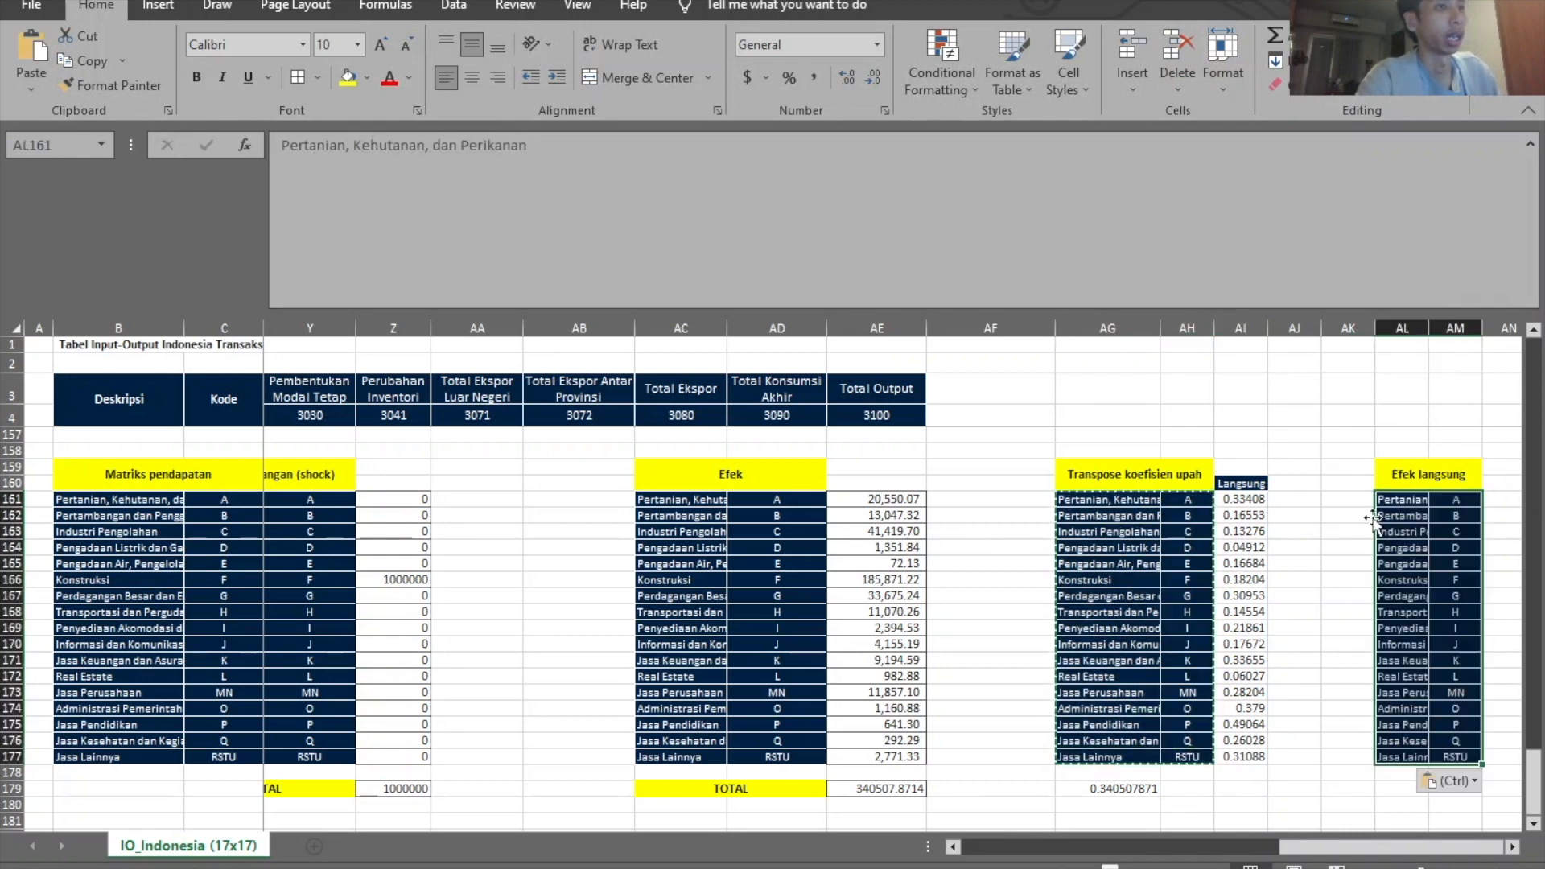
Clear the Langsung label in AI160 and add borders to AI161:AI177 and AN161:AN177
{"action": "left_click", "coordinate": [1241, 483]}
{"action": "key", "text": "Delete"}
{"action": "left_click", "coordinate": [1492, 494]}
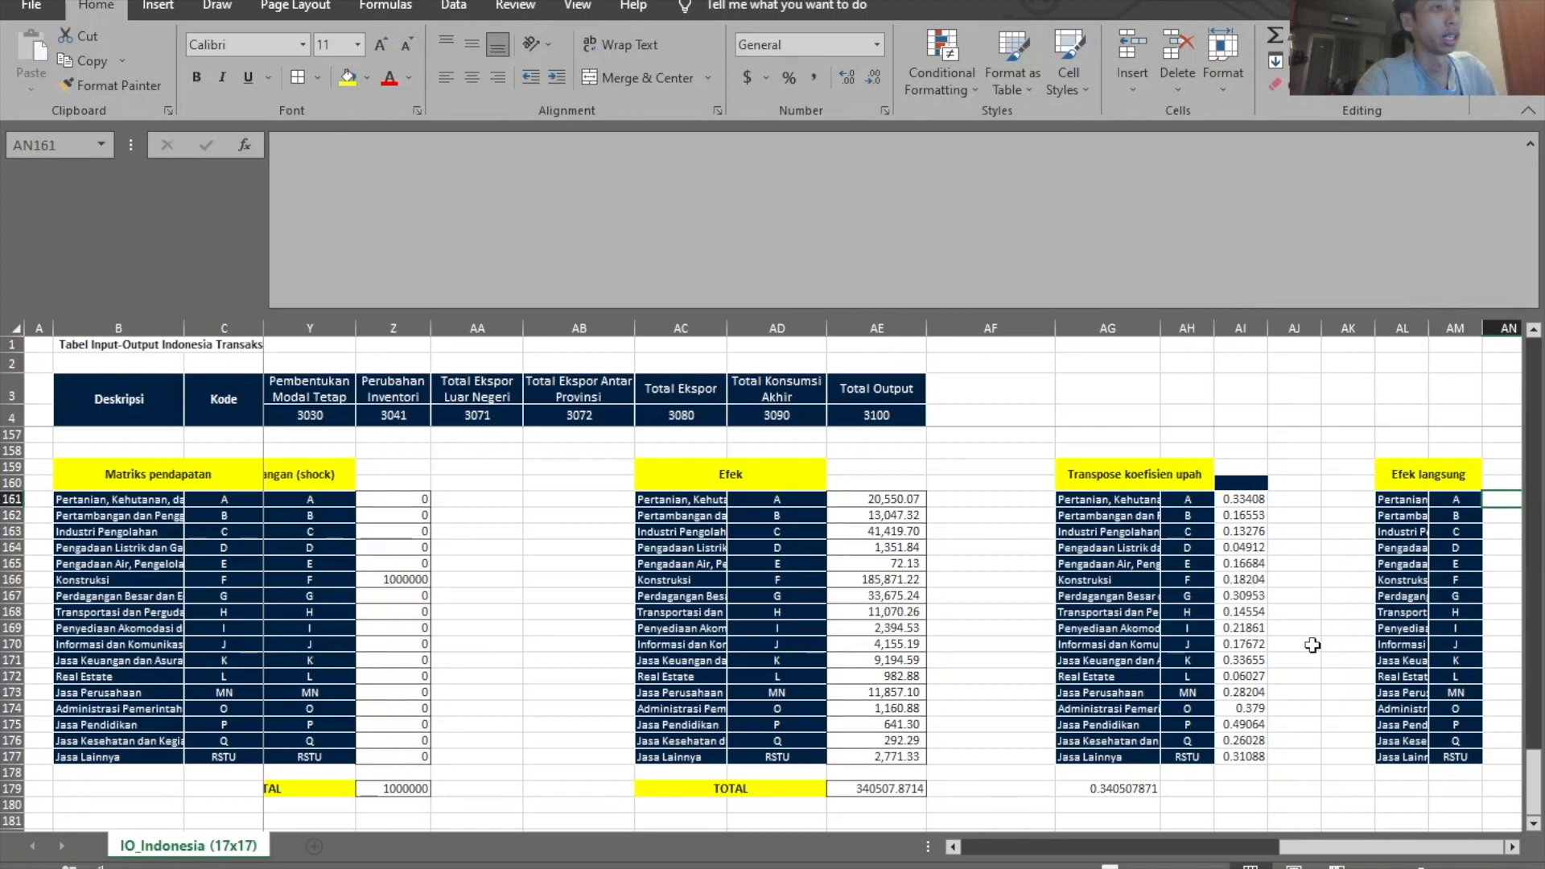
{"action": "left_click_drag", "start_coordinate": [1241, 499], "coordinate": [1247, 758]}
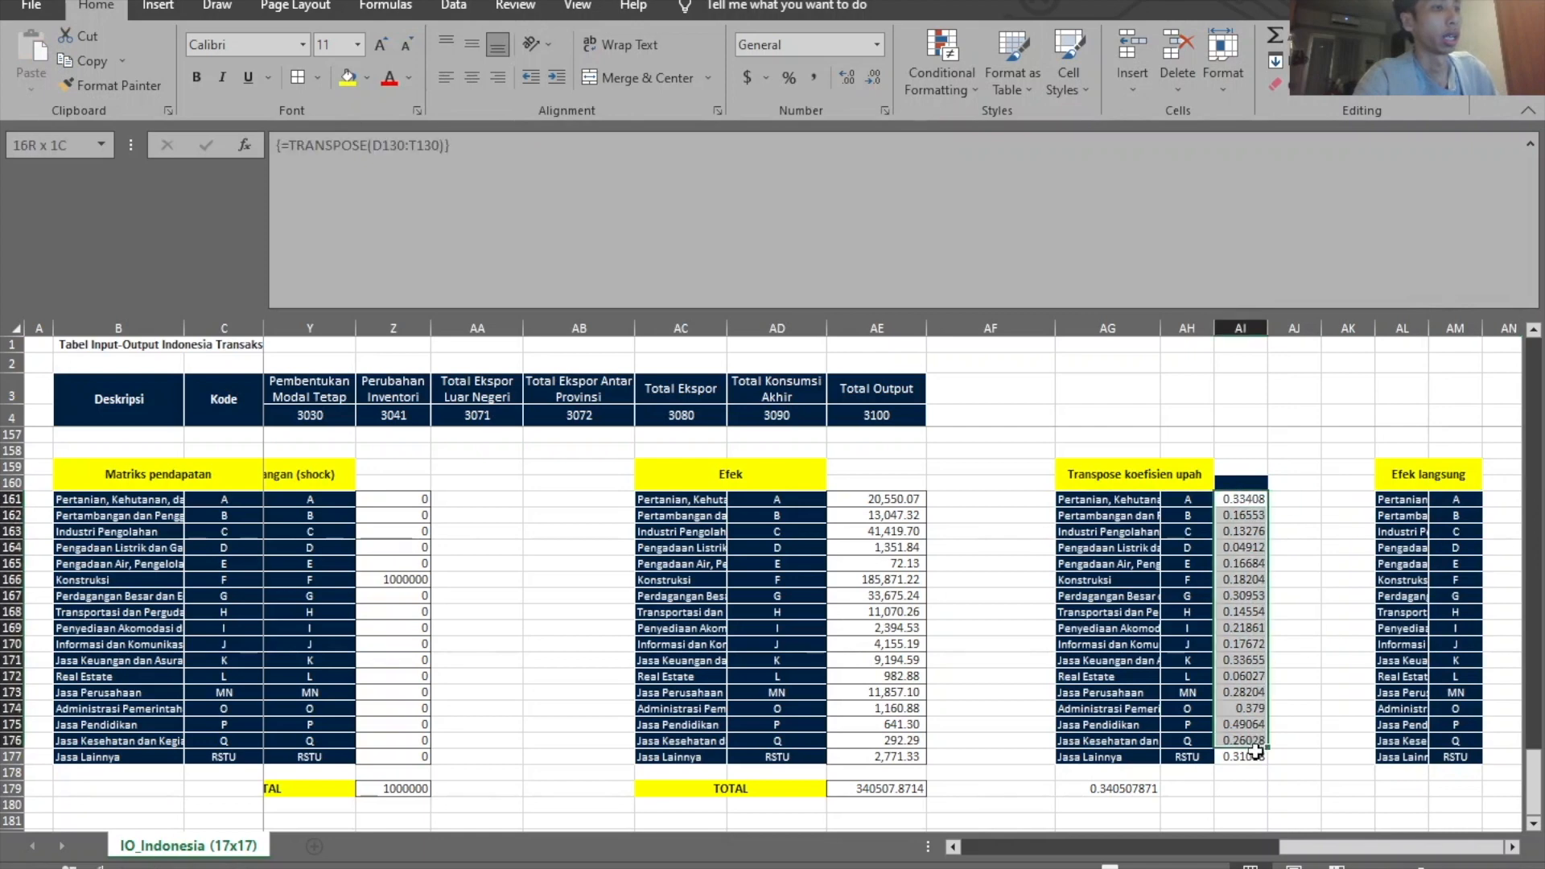
{"action": "left_click_drag", "start_coordinate": [1501, 508], "coordinate": [1421, 756]}
{"action": "left_click", "coordinate": [297, 78]}
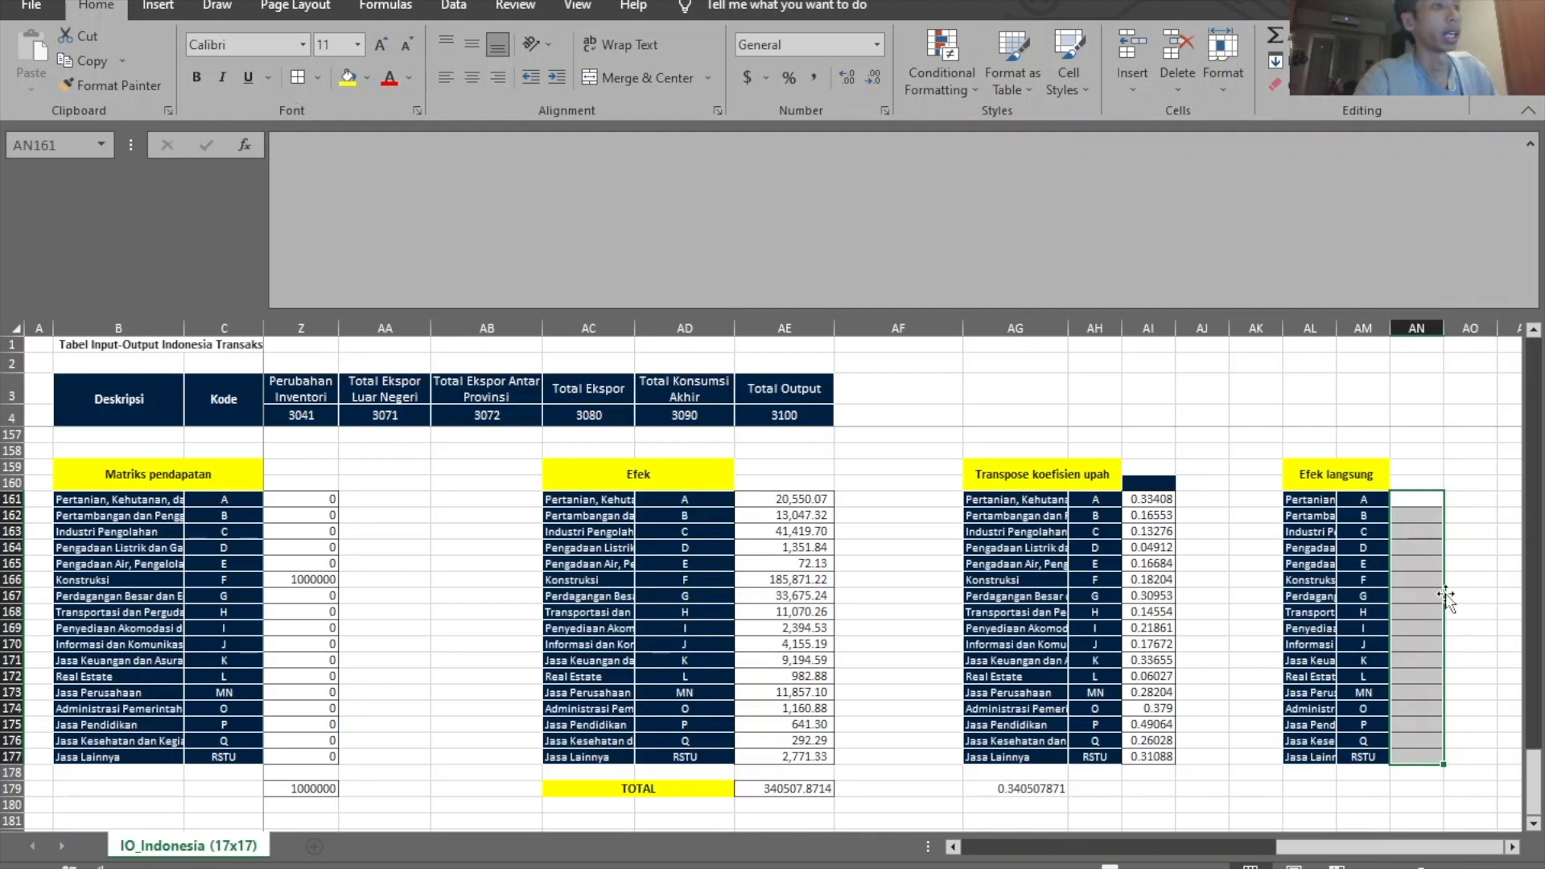
Enter =AI161*Z161 in AN161 to multiply the first sector's wage coefficient by its shock
{"action": "left_click", "coordinate": [1419, 496]}
{"action": "type", "text": "="}
{"action": "key", "text": "Left"}
{"action": "key", "text": "Left"}
{"action": "key", "text": "Left"}
{"action": "key", "text": "Left"}
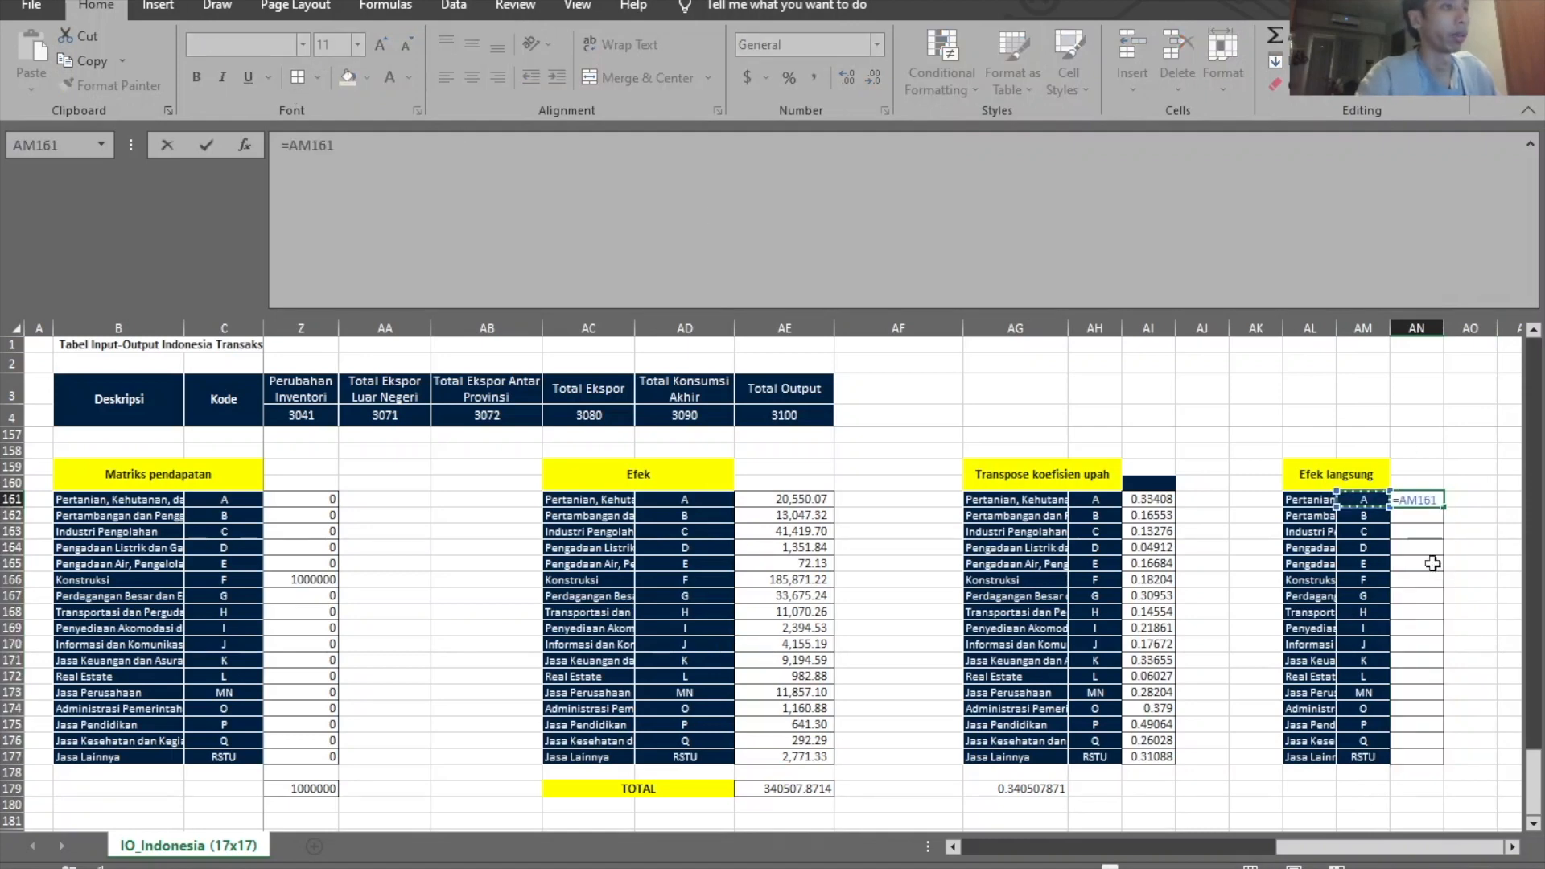
{"action": "key", "text": "Left"}
{"action": "type", "text": "*"}
{"action": "key", "text": "Left"}
{"action": "key", "text": "Left"}
{"action": "key", "text": "Left"}
{"action": "key", "text": "Left"}
{"action": "key", "text": "Left"}
{"action": "key", "text": "Left"}
{"action": "key", "text": "Left"}
{"action": "key", "text": "Left"}
{"action": "key", "text": "Left"}
{"action": "key", "text": "Left"}
{"action": "key", "text": "Left"}
{"action": "key", "text": "Left"}
{"action": "key", "text": "Left"}
{"action": "key", "text": "Left"}
{"action": "key", "text": "Left"}
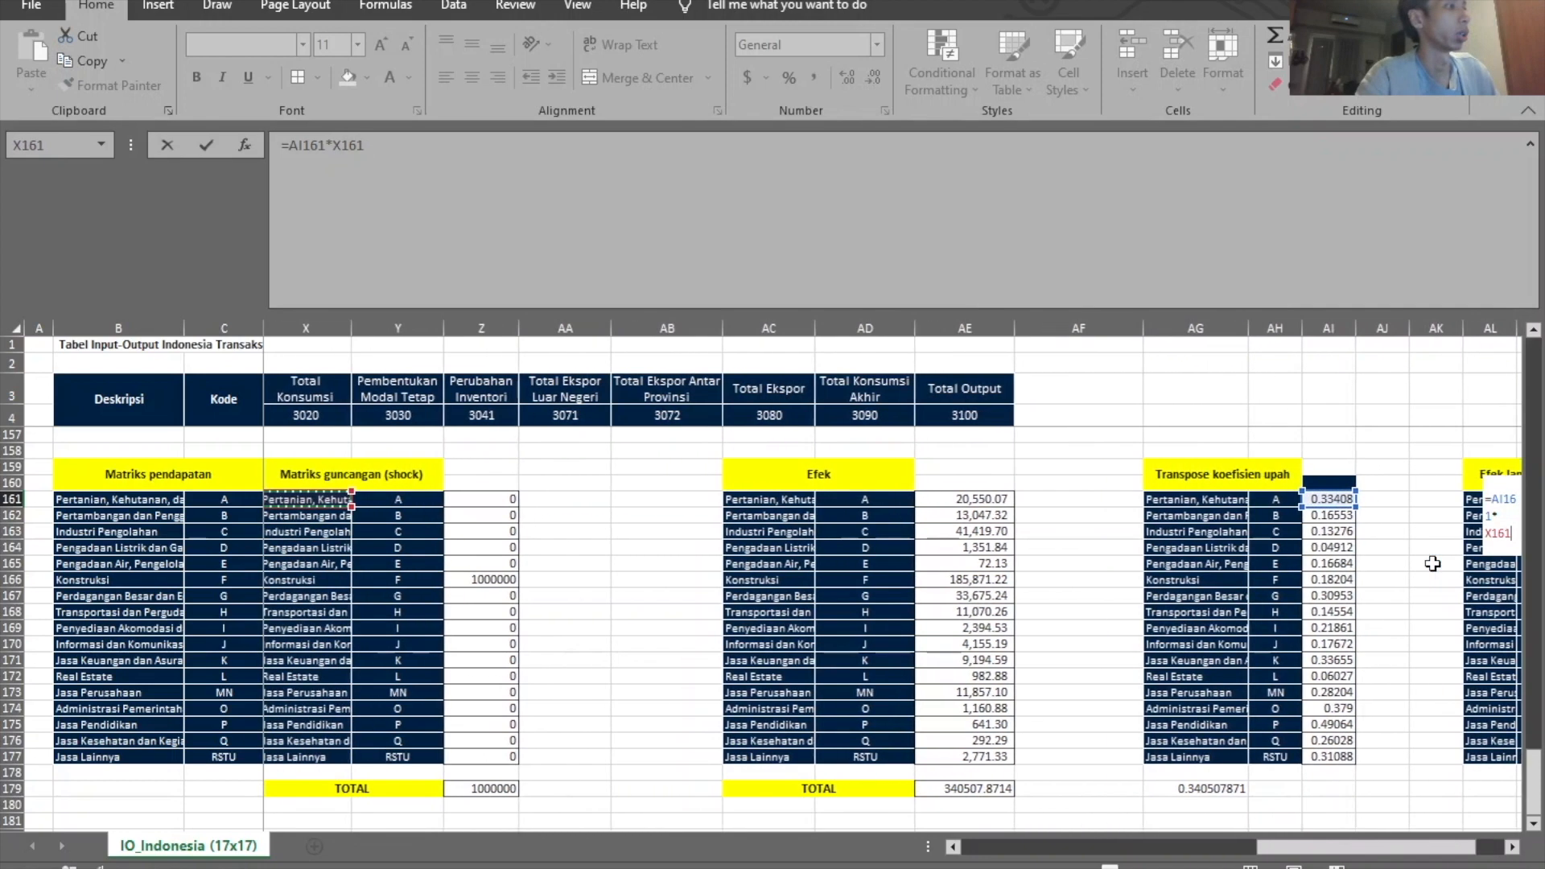
{"action": "key", "text": "Right"}
{"action": "key", "text": "Right"}
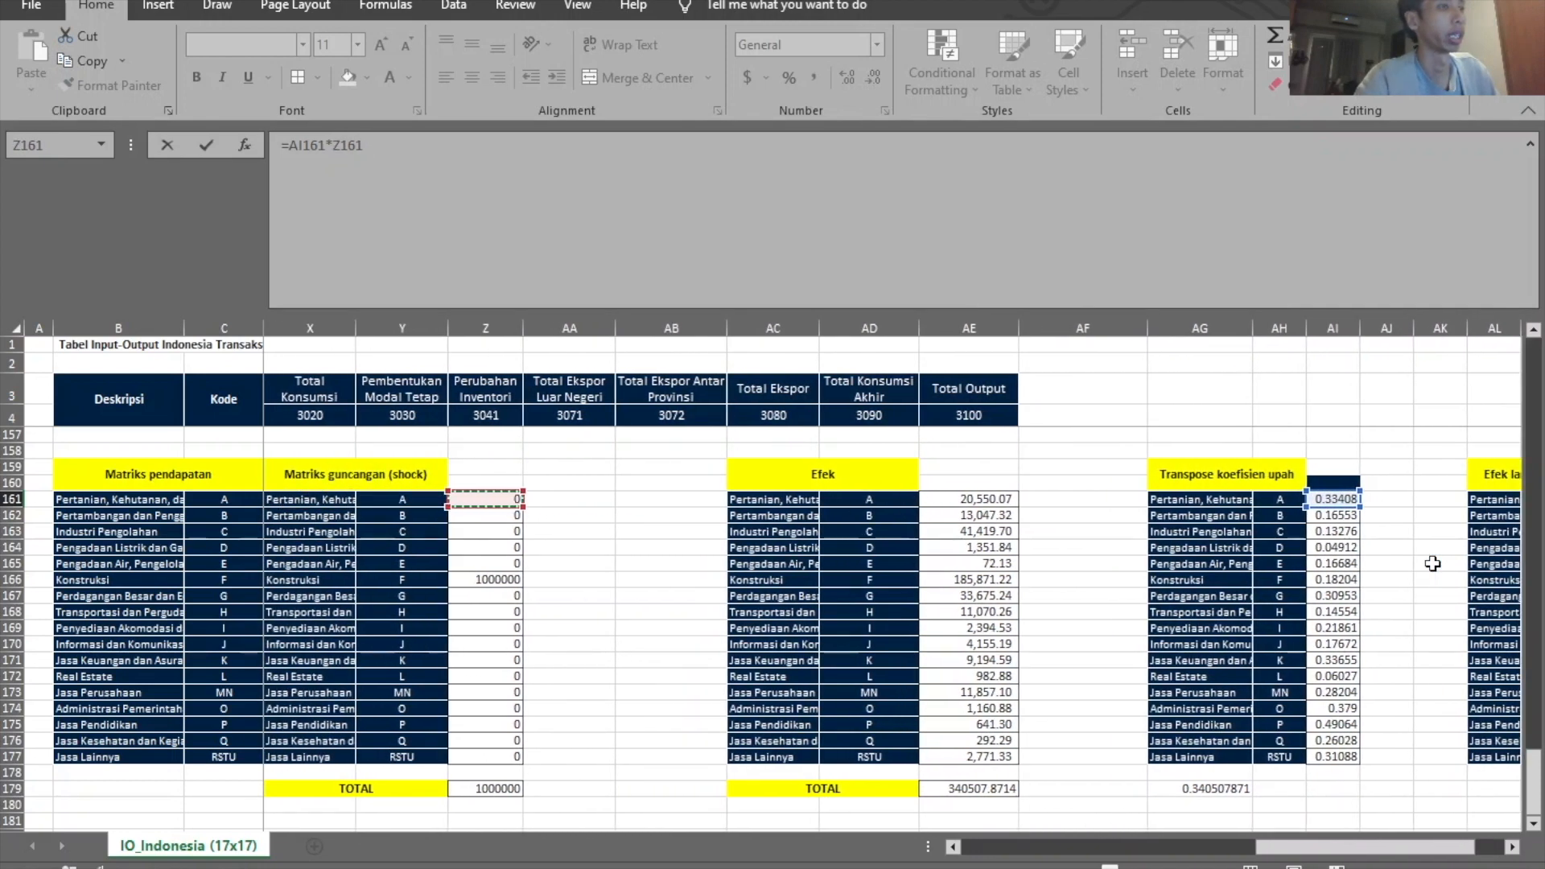
{"action": "key", "text": "Return"}
Fill the direct-effect formula from AN161 down to AN177 and check the Konstruksi row's formula
{"action": "key", "text": "Right"}
{"action": "key", "text": "Up"}
{"action": "key", "text": "Left"}
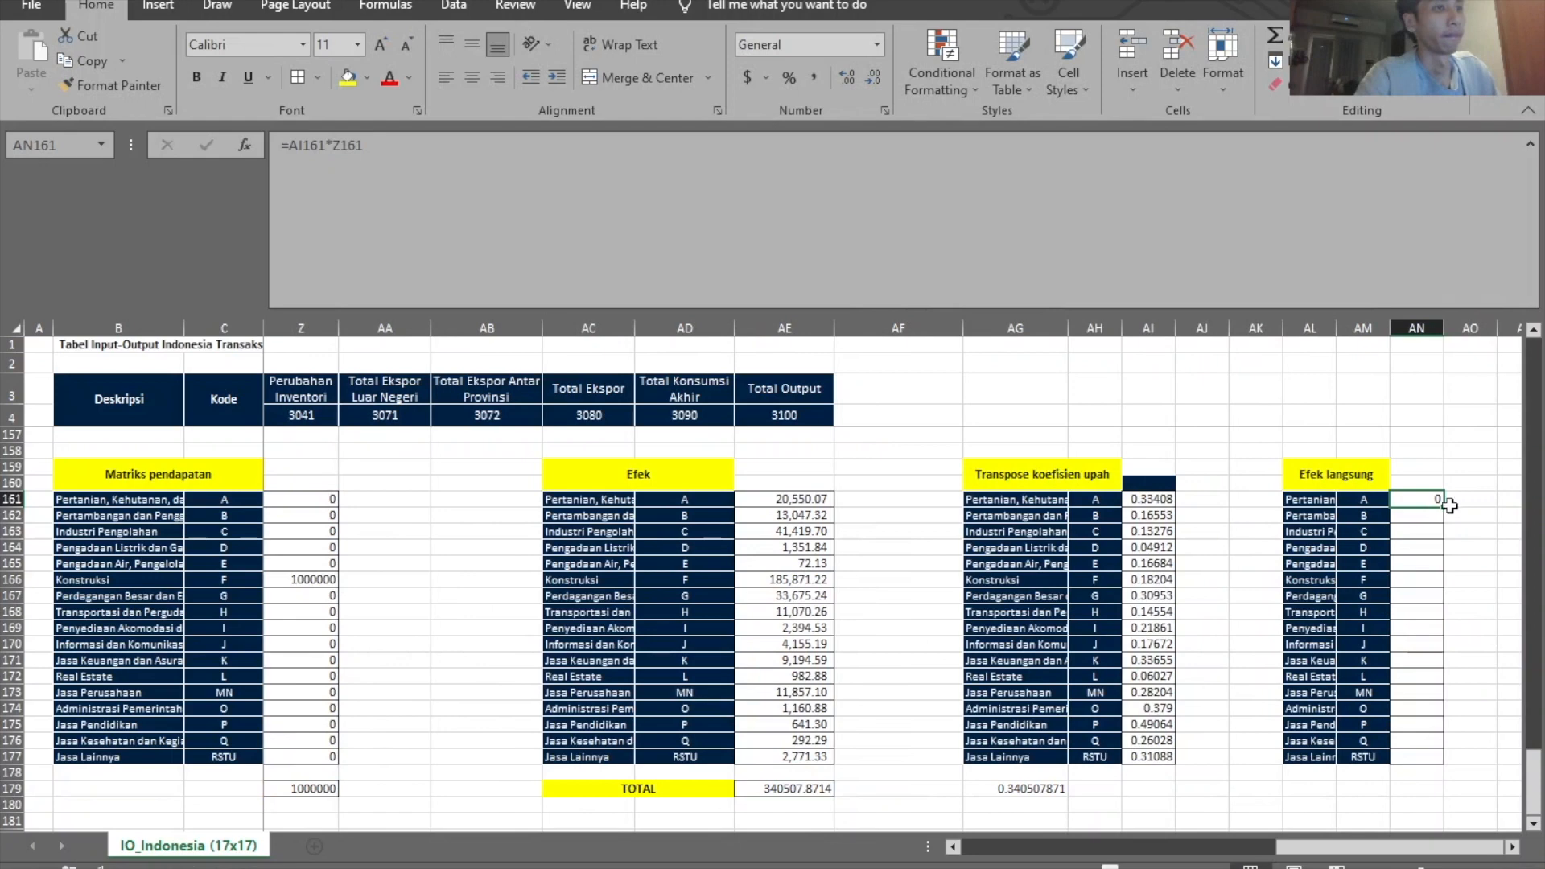
{"action": "left_click_drag", "start_coordinate": [1439, 582], "coordinate": [1416, 761]}
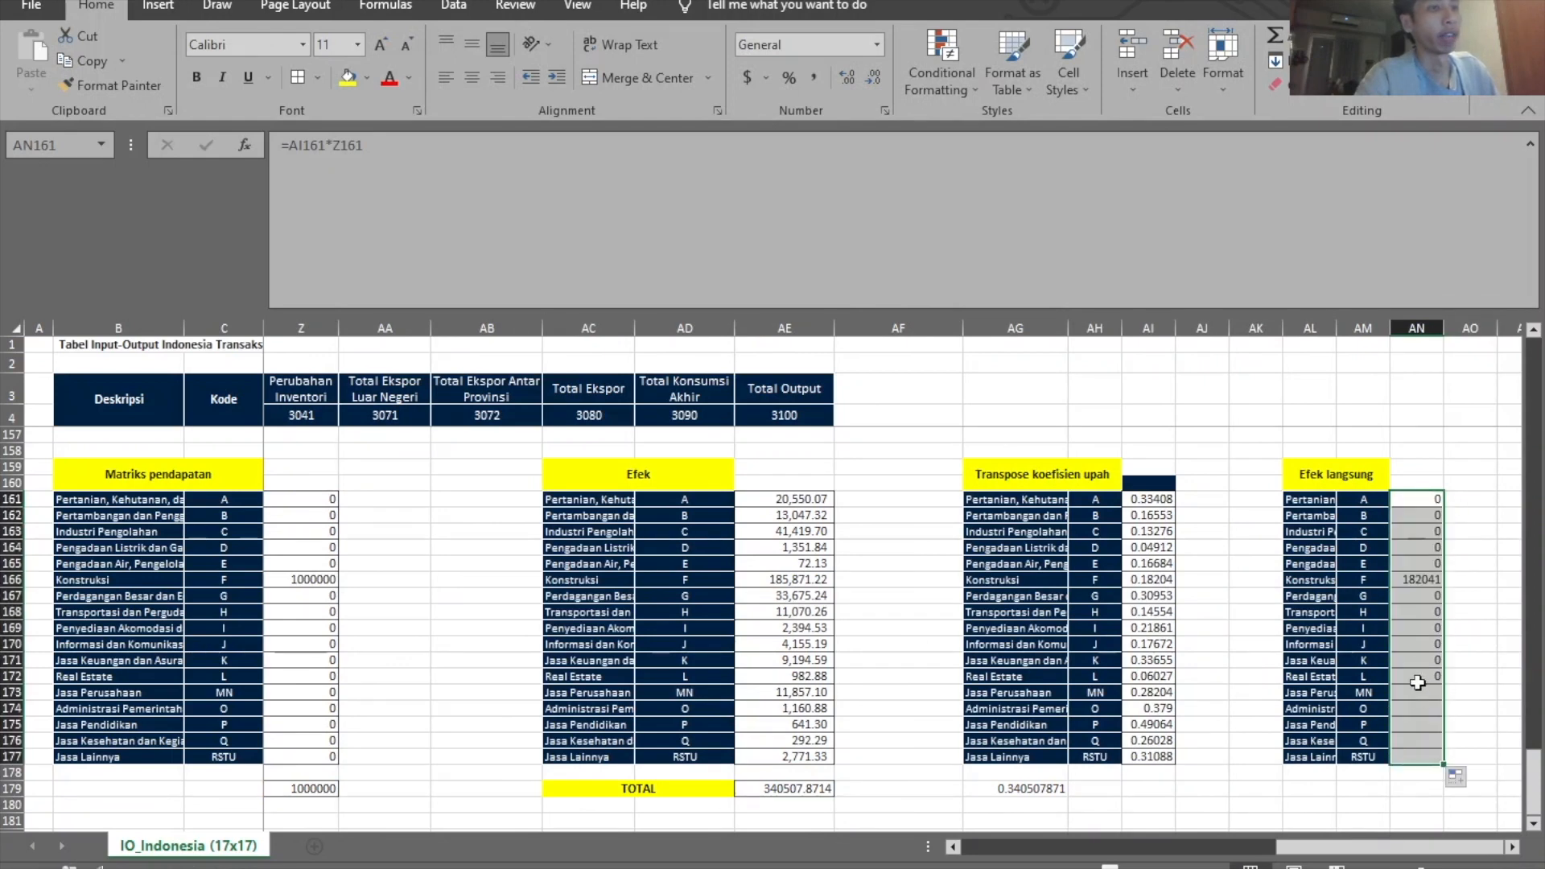
{"action": "left_click", "coordinate": [1410, 588]}
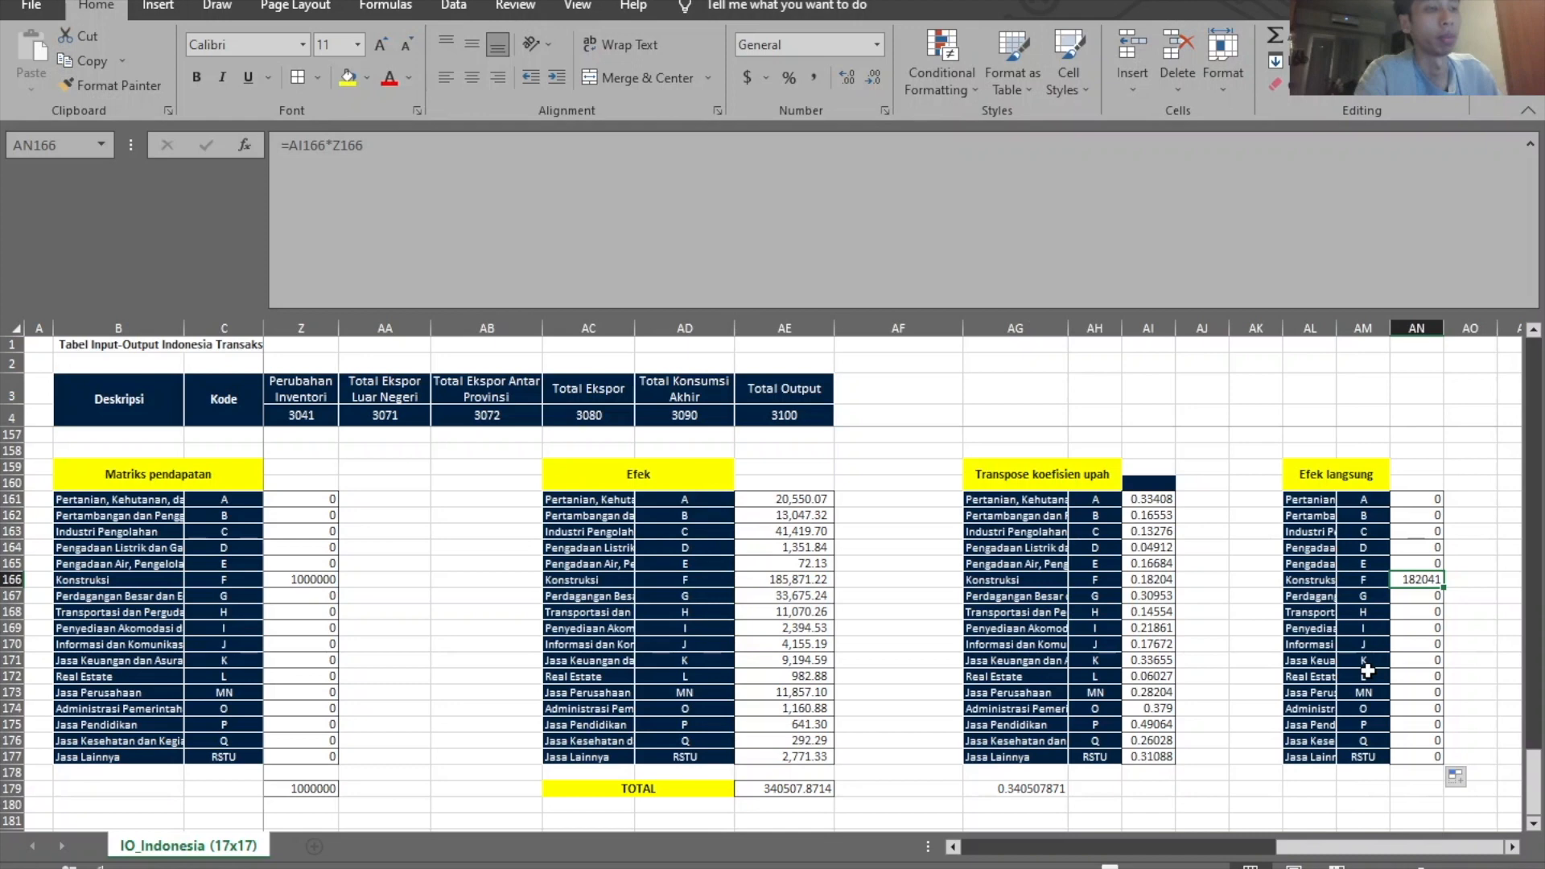
Copy the Efek langsung heading and sector list to AQ159 and retitle the copy "Efek tidak langsung"
{"action": "left_click_drag", "start_coordinate": [1326, 470], "coordinate": [1368, 758]}
{"action": "key", "text": "ctrl+c"}
{"action": "left_click", "coordinate": [1498, 473]}
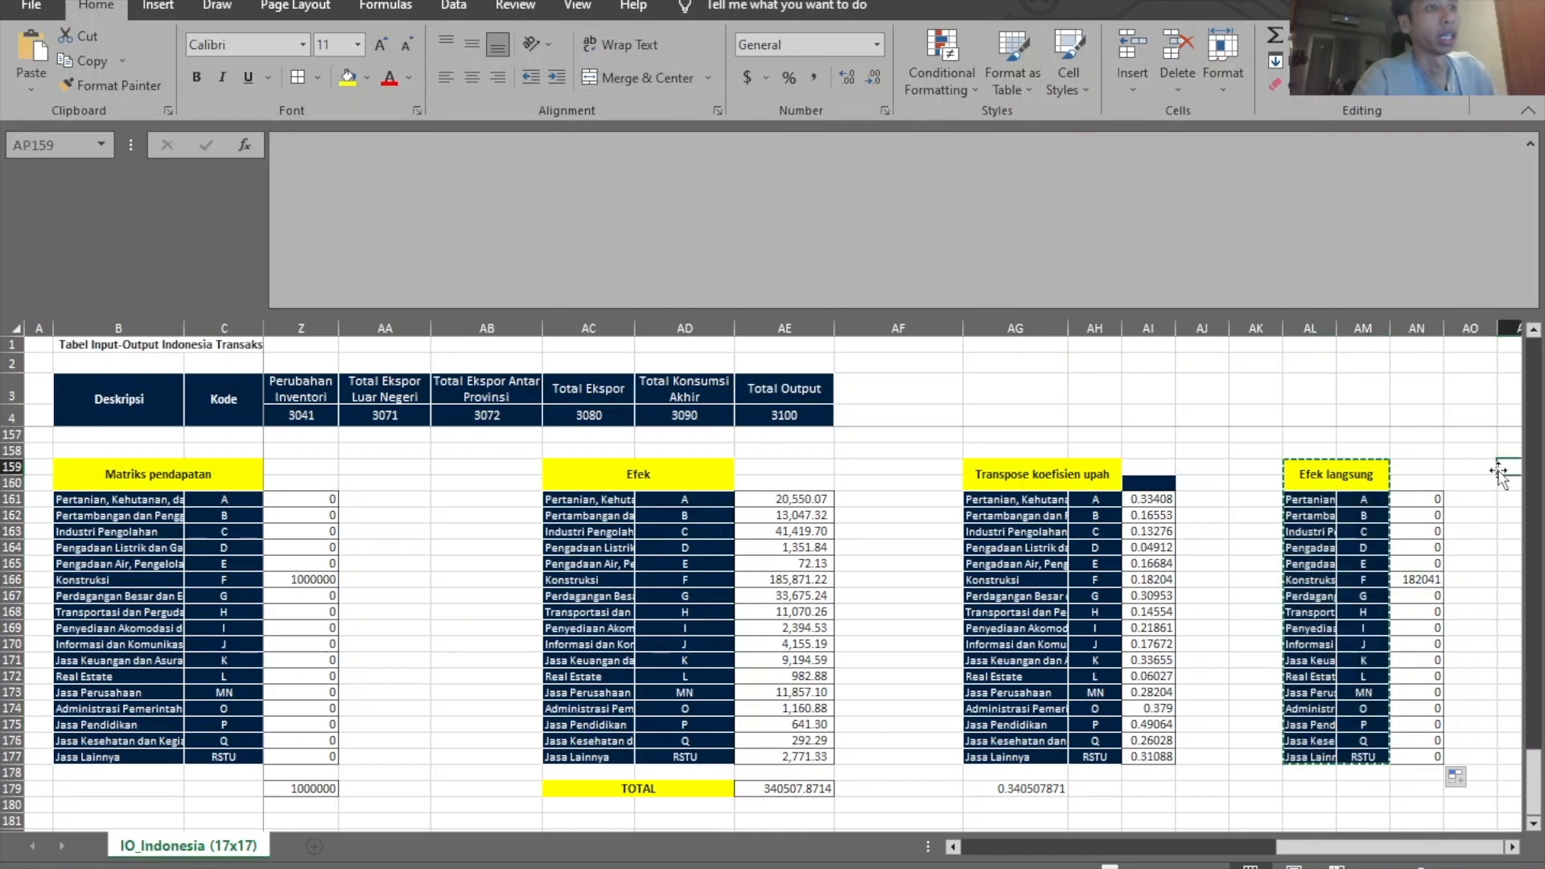
{"action": "key", "text": "Right"}
{"action": "key", "text": "ctrl+v"}
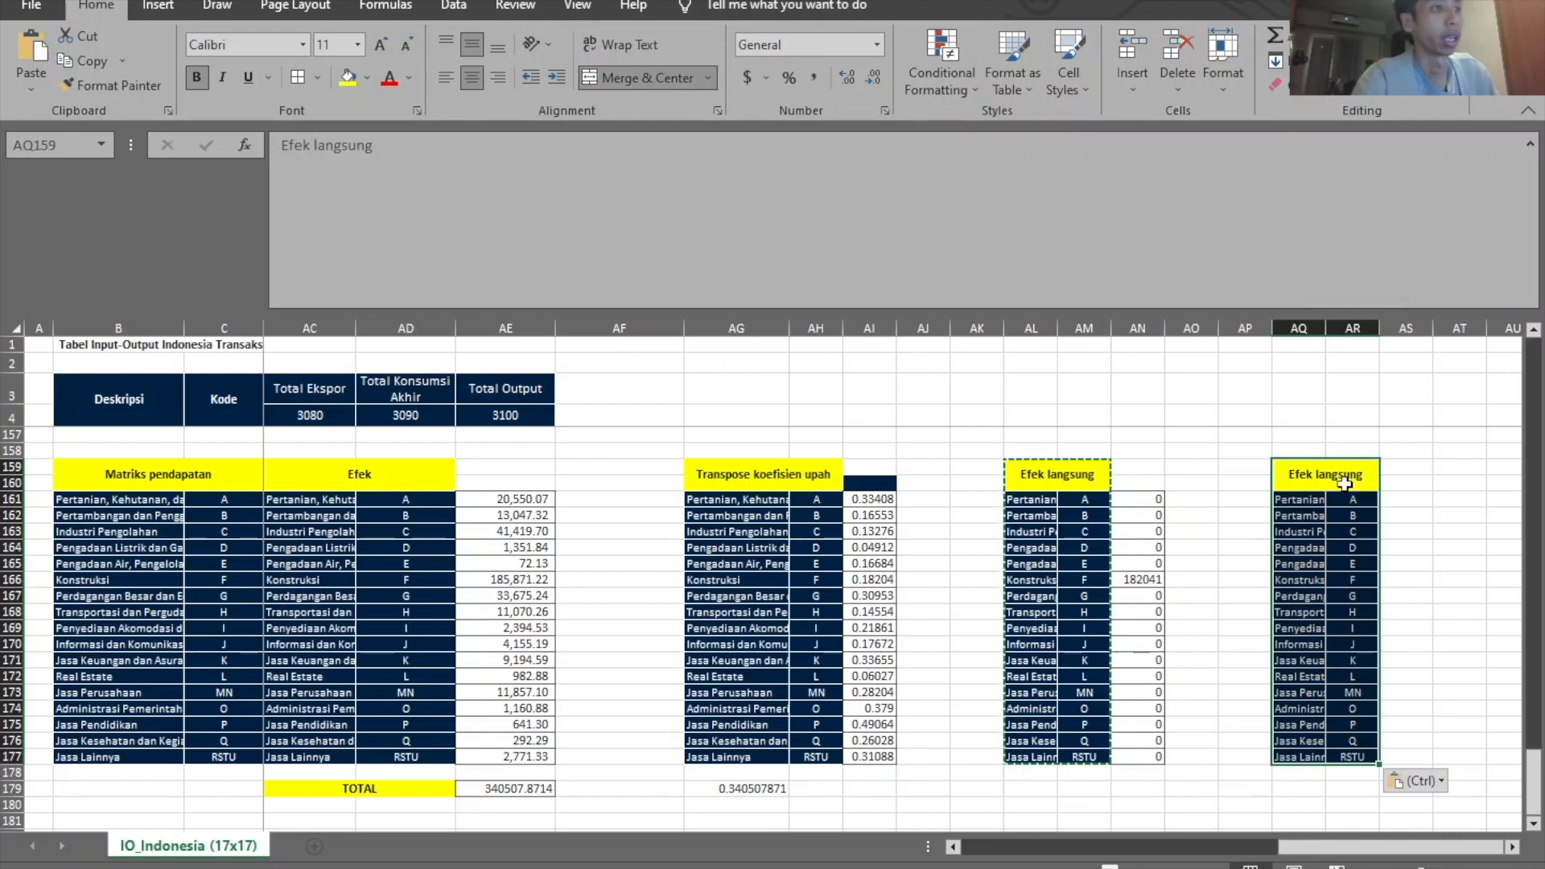
{"action": "left_click", "coordinate": [1309, 474]}
{"action": "type", "text": "Efek tidak langsung"}
{"action": "key", "text": "Return"}
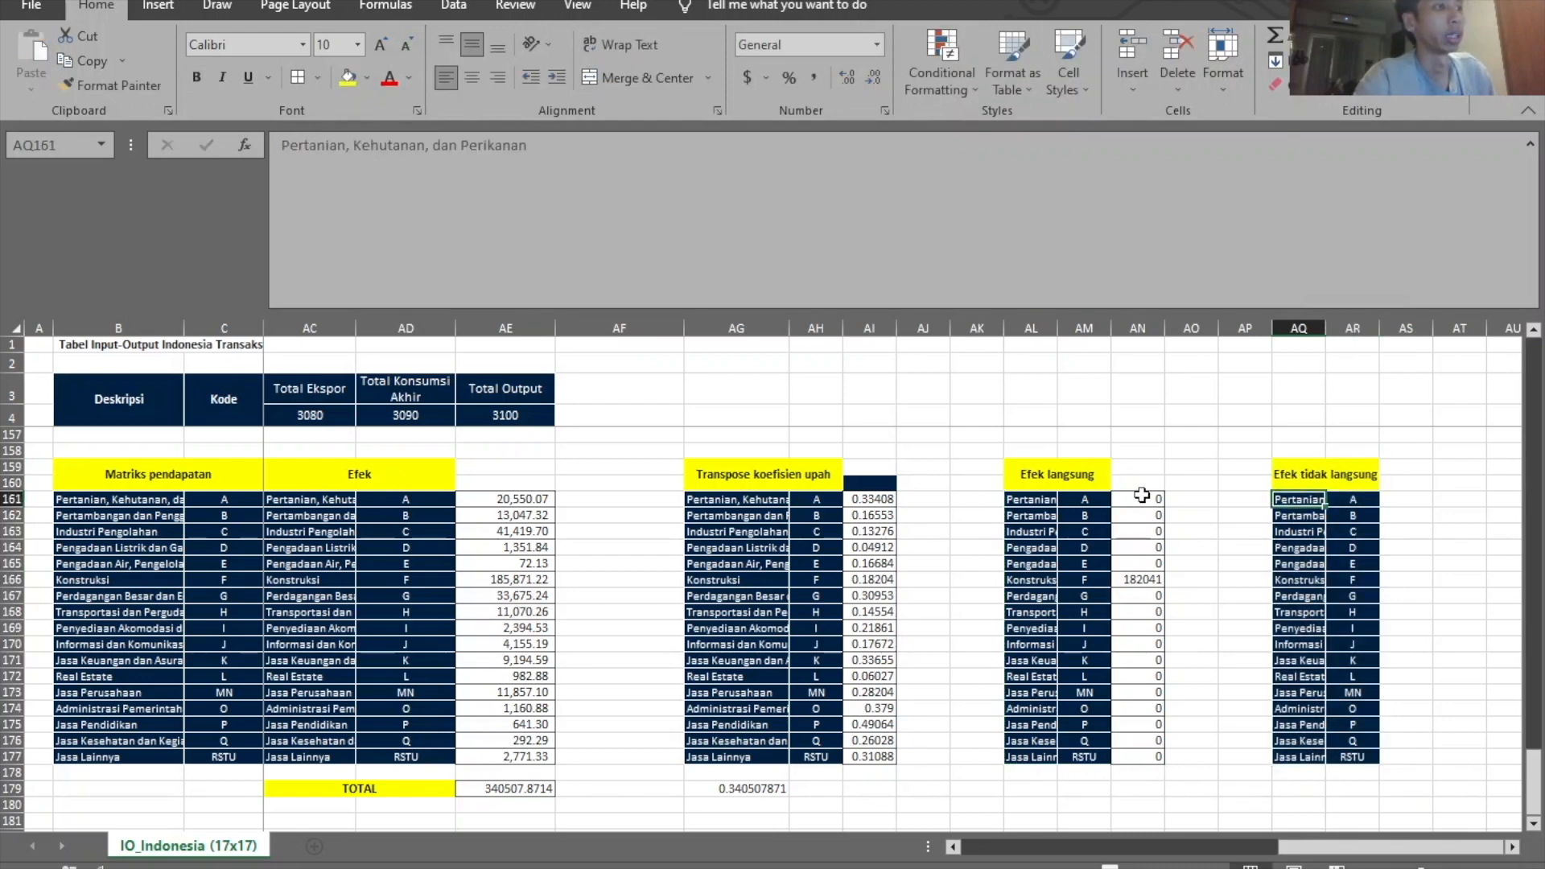
Add borders to the empty result cells AS161:AS177 beside the Efek tidak langsung sector list
{"action": "left_click_drag", "start_coordinate": [1406, 499], "coordinate": [1408, 756]}
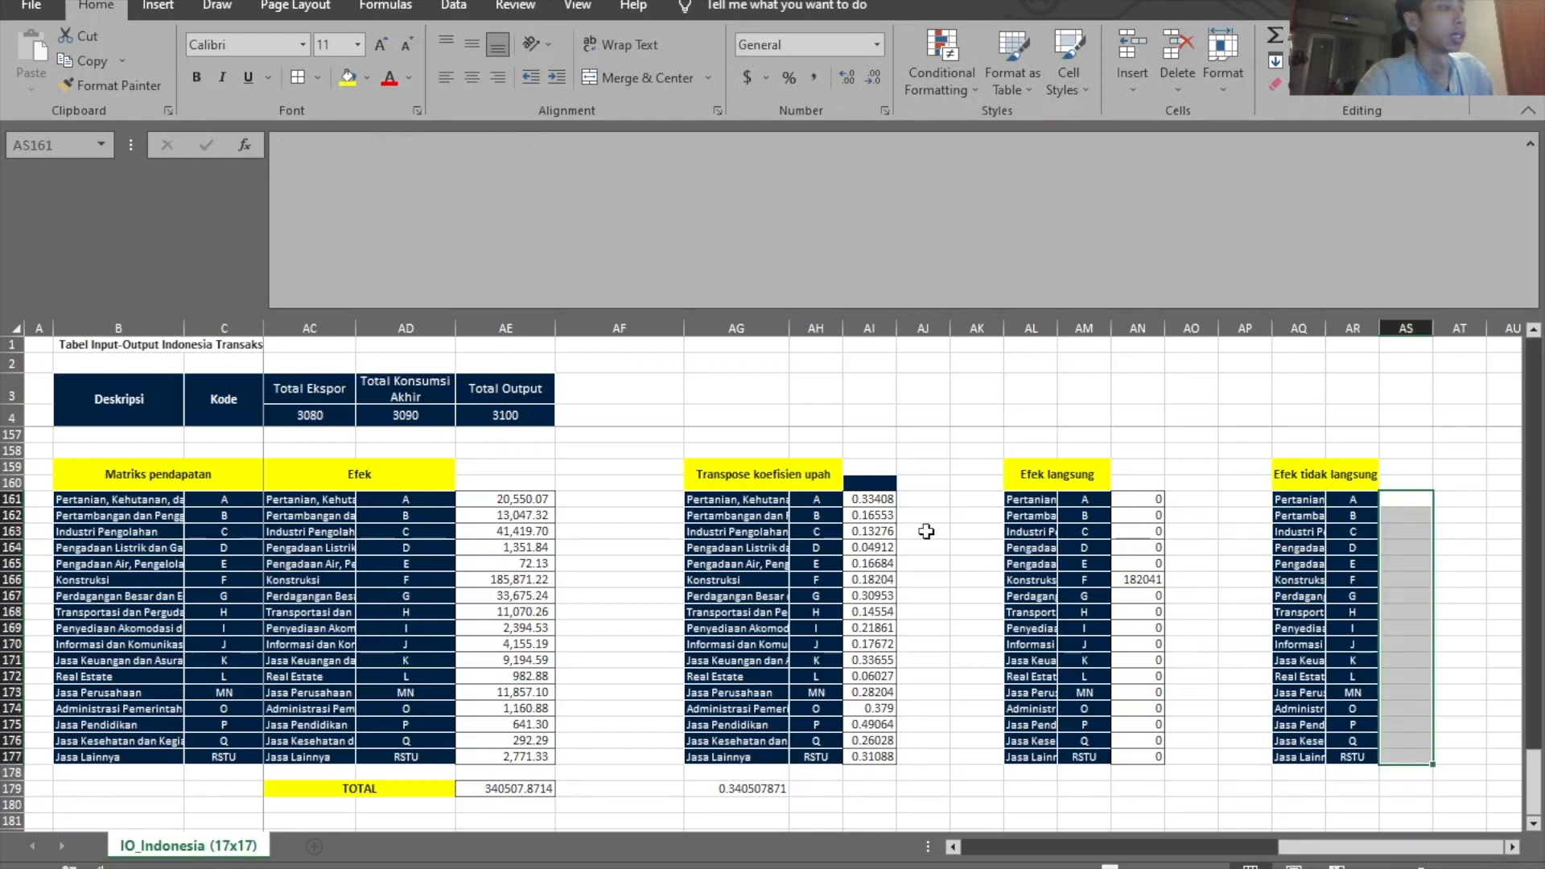
{"action": "left_click", "coordinate": [313, 76]}
Calculate each sector's indirect effect by entering =AE161-AN161 in AS161 and filling it down to AS177
{"action": "left_click", "coordinate": [1387, 500]}
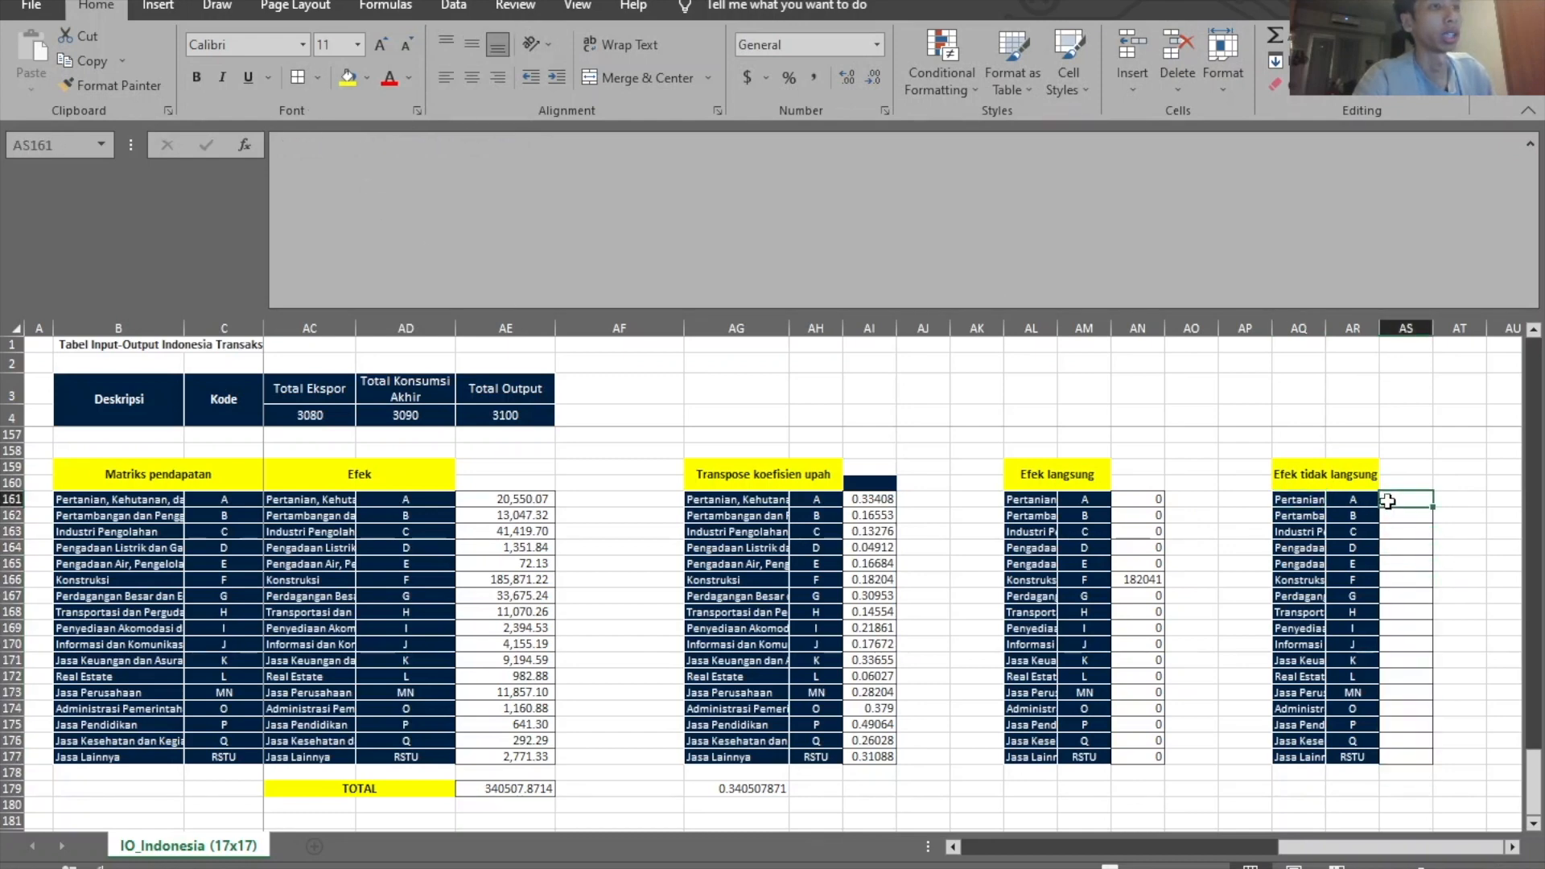
{"action": "type", "text": "="}
{"action": "key", "text": "Left"}
{"action": "key", "text": "Left"}
{"action": "key", "text": "Left"}
{"action": "key", "text": "Left"}
{"action": "key", "text": "Left"}
{"action": "key", "text": "Left"}
{"action": "key", "text": "Left"}
{"action": "key", "text": "Left"}
{"action": "key", "text": "Left"}
{"action": "key", "text": "Left"}
{"action": "key", "text": "Left"}
{"action": "key", "text": "Left"}
{"action": "key", "text": "Left"}
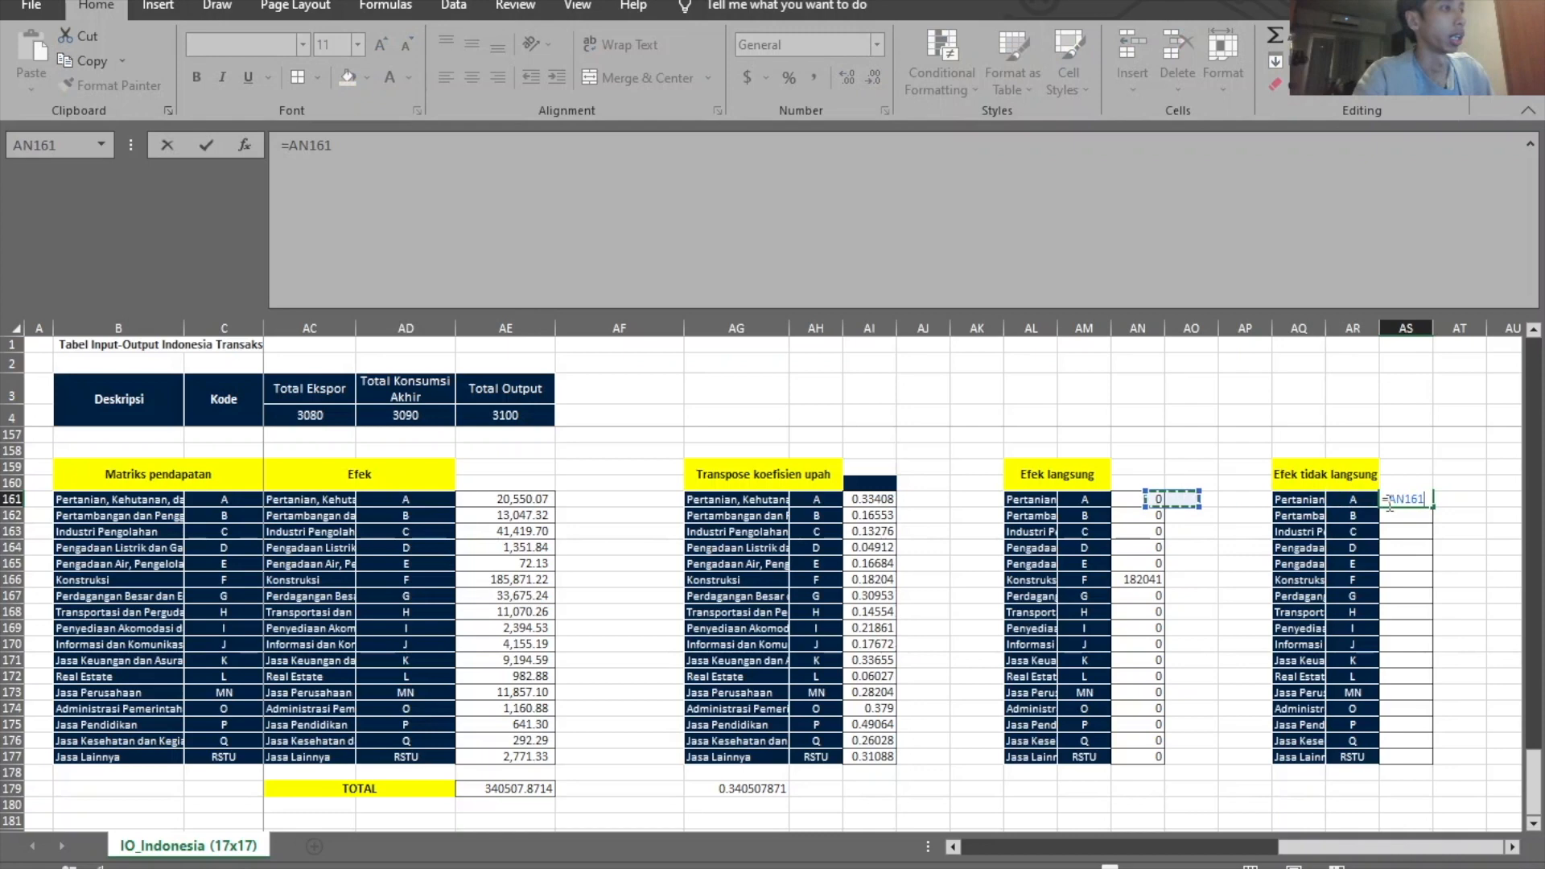
{"action": "key", "text": "Left"}
{"action": "key", "text": "Left"}
{"action": "key", "text": "Left"}
{"action": "key", "text": "Left"}
{"action": "key", "text": "Right"}
{"action": "key", "text": "Right"}
{"action": "key", "text": "Right"}
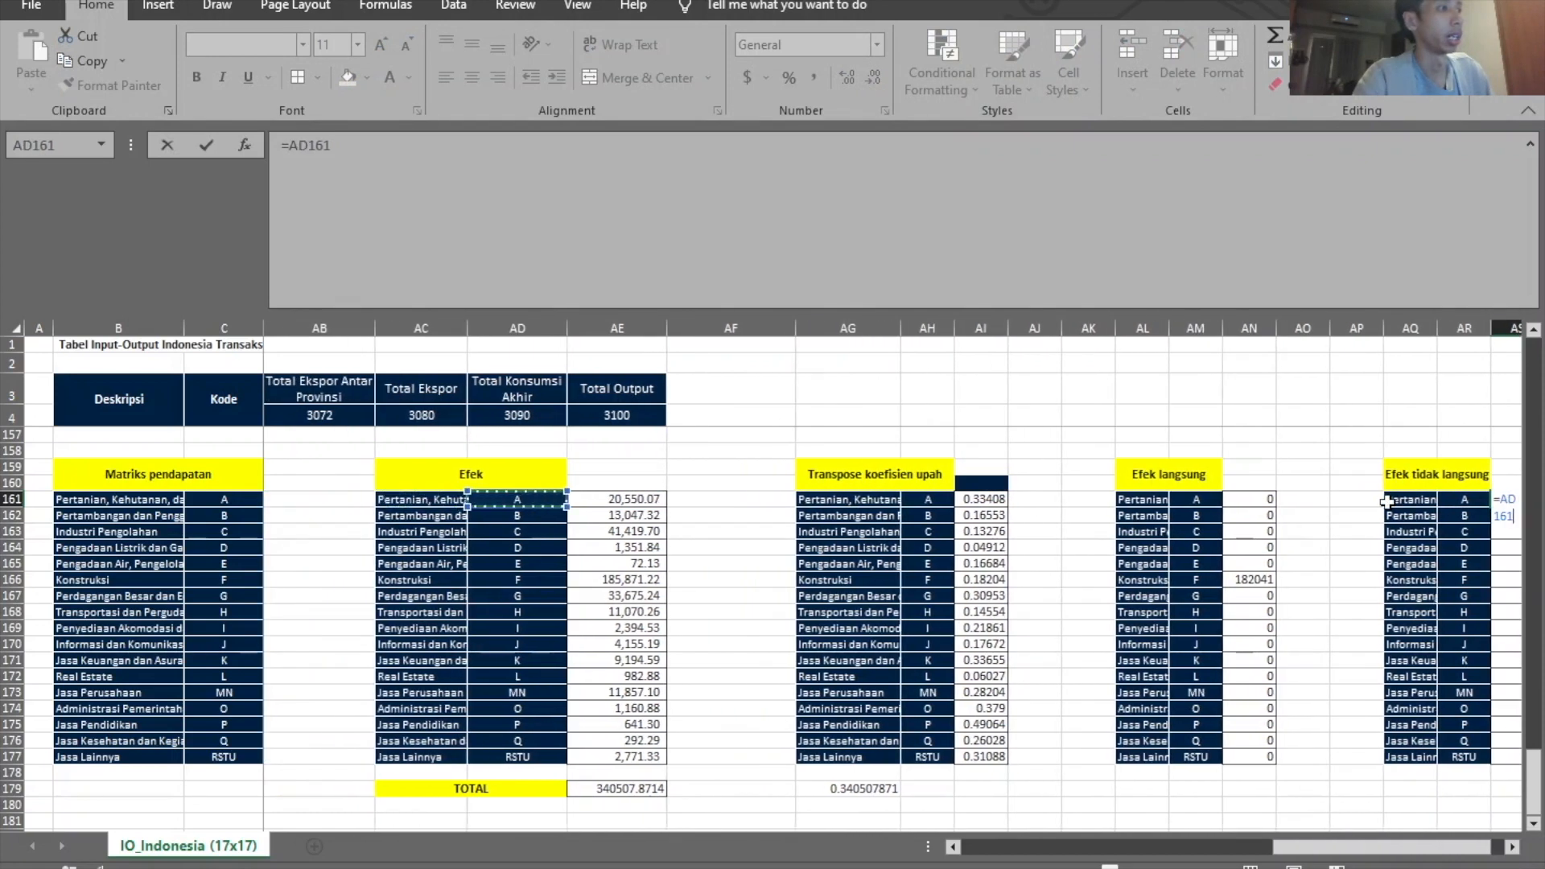
{"action": "type", "text": "-"}
{"action": "key", "text": "Left"}
{"action": "key", "text": "Left"}
{"action": "key", "text": "Left"}
{"action": "key", "text": "Left"}
{"action": "key", "text": "Left"}
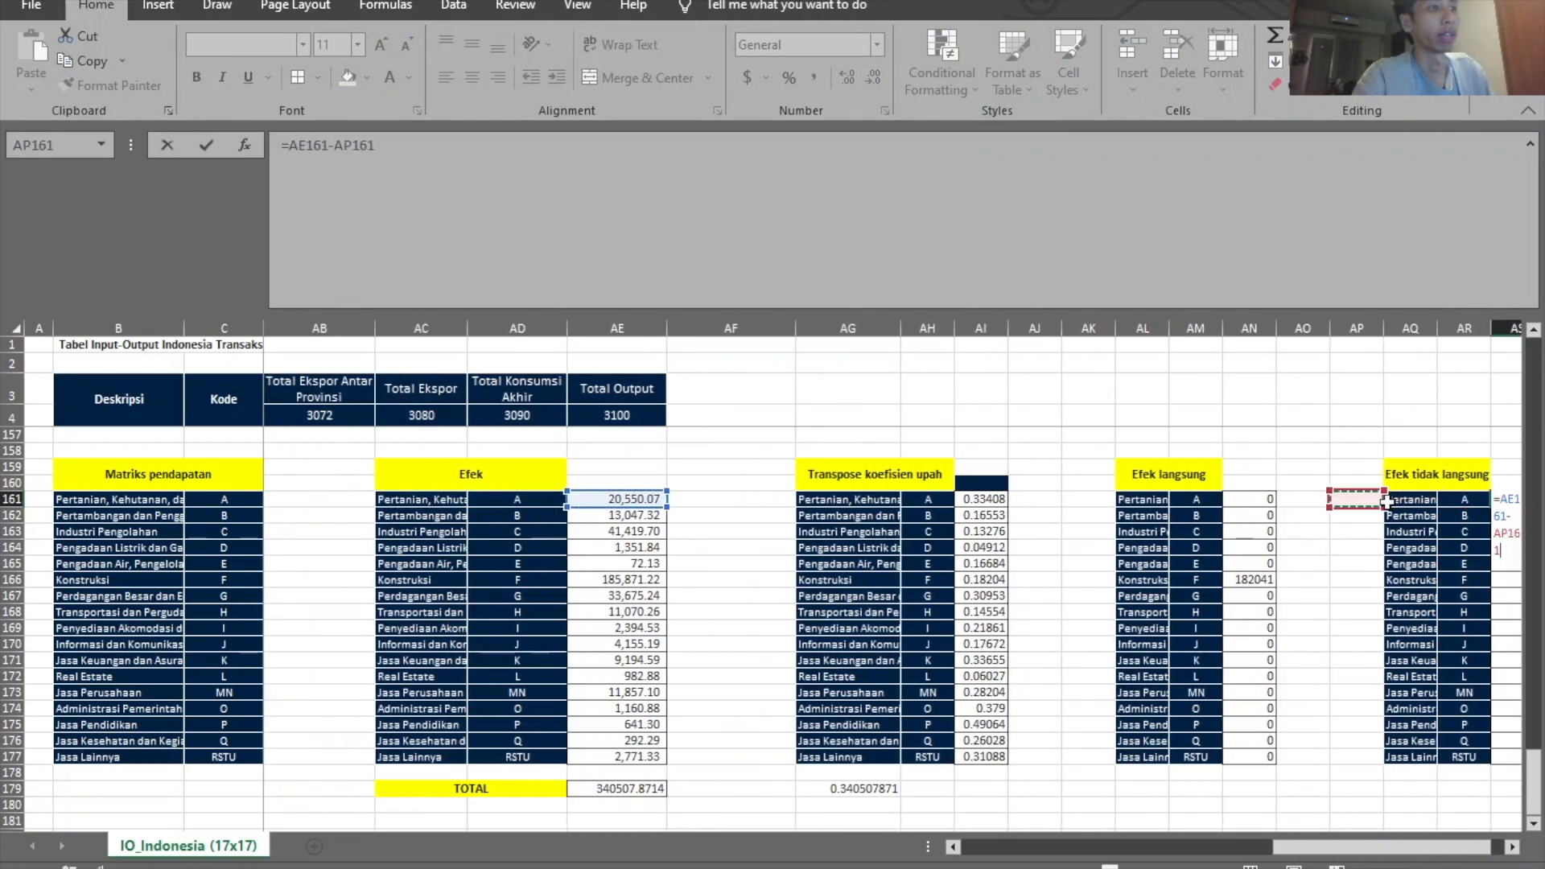
{"action": "key", "text": "Tab"}
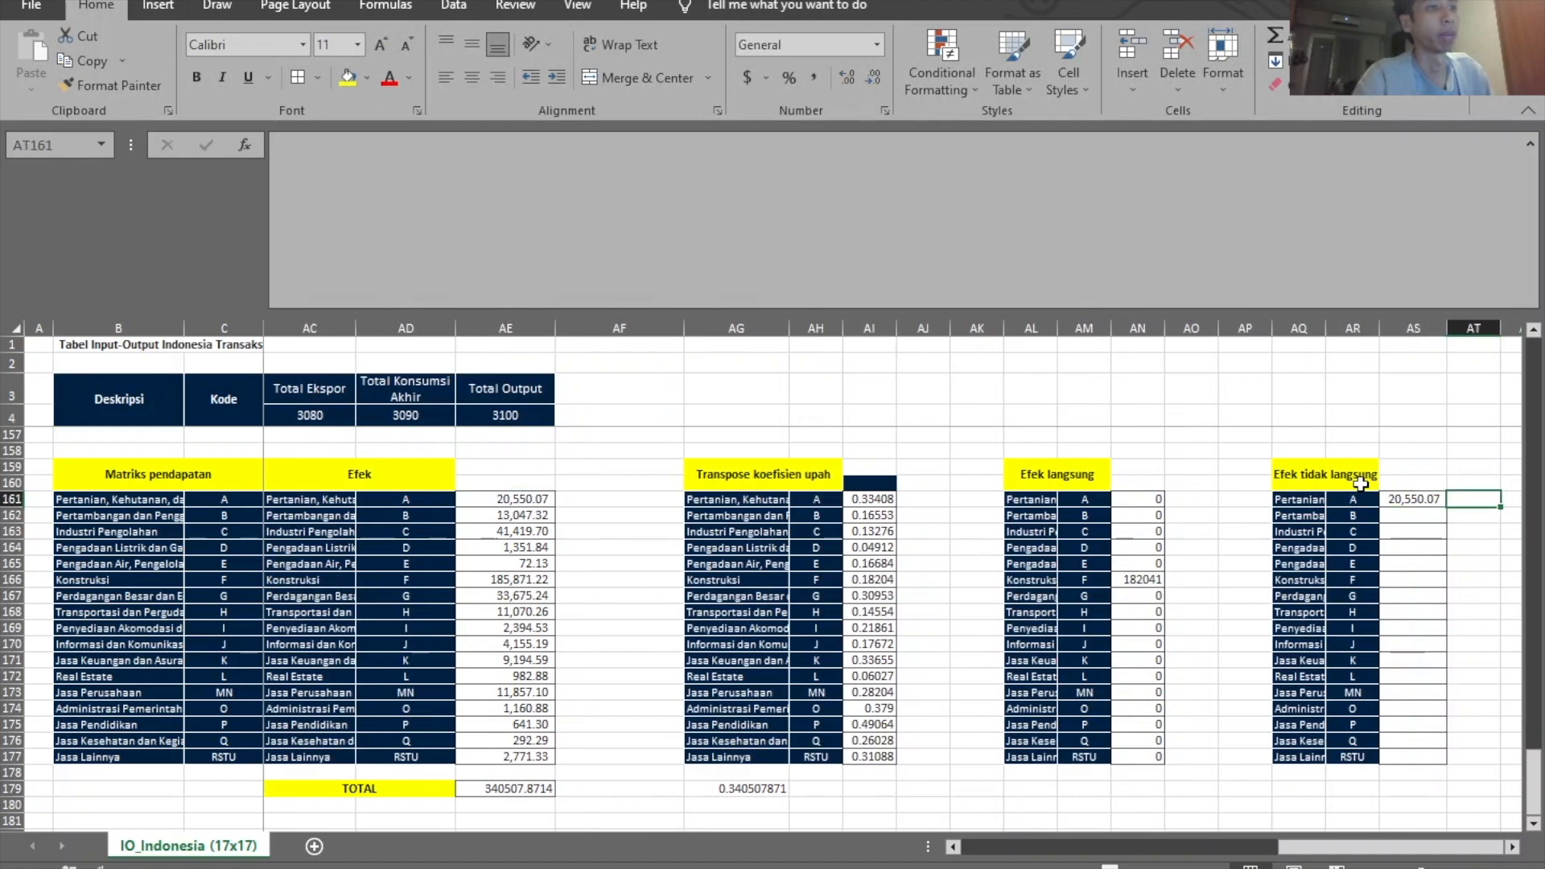
{"action": "left_click_drag", "start_coordinate": [1430, 502], "coordinate": [1424, 760]}
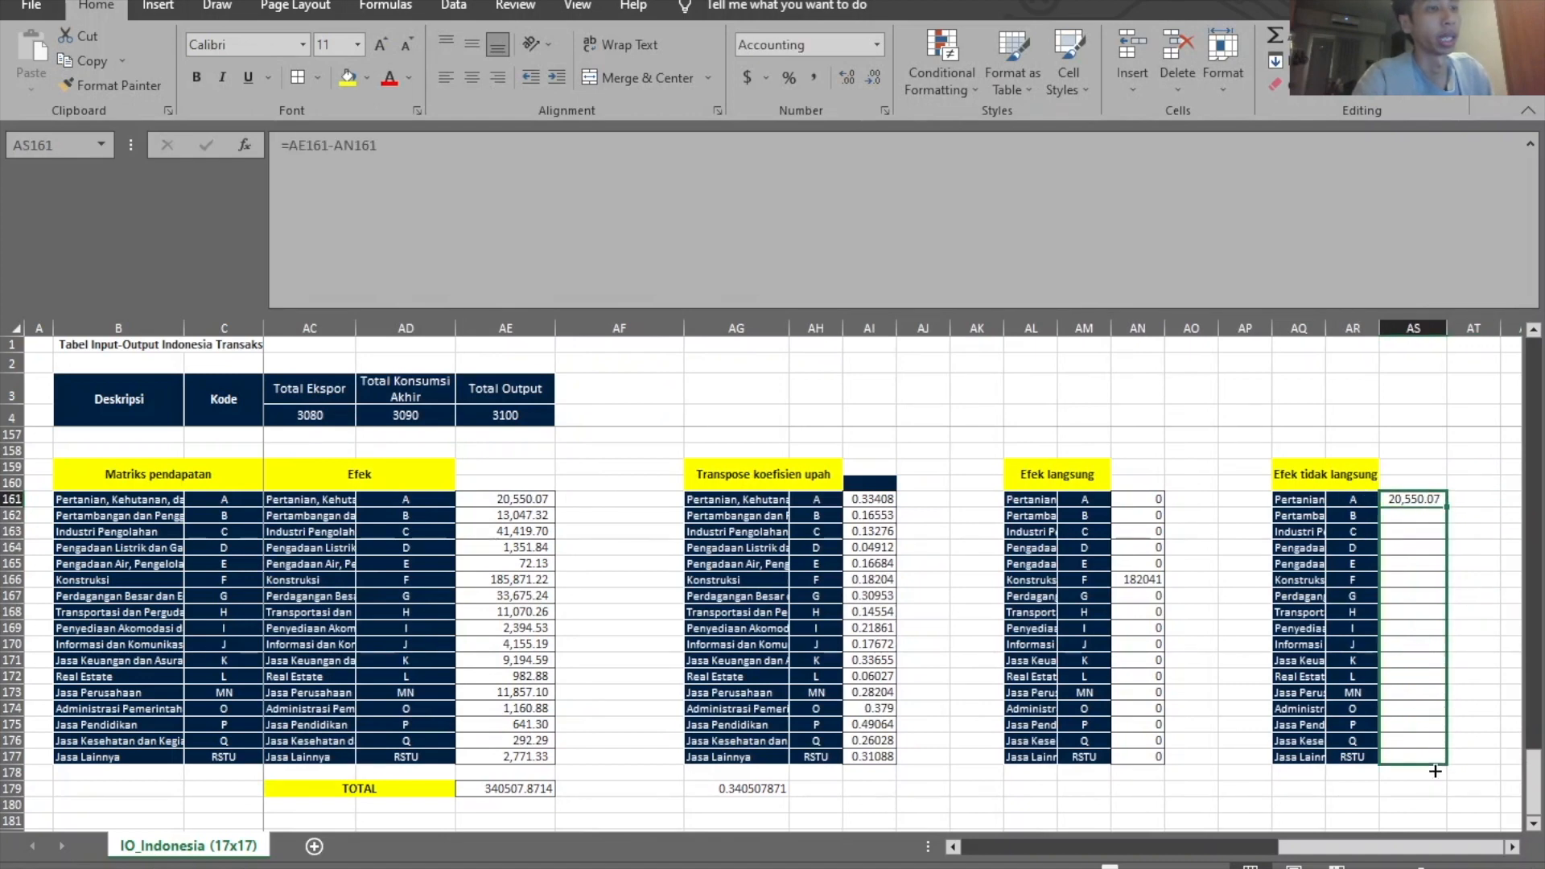
{"action": "key", "text": "ctrl+d"}
Copy the yellow TOTAL label from AC179 to AL179 beneath the Efek langsung table
{"action": "left_click", "coordinate": [1114, 789]}
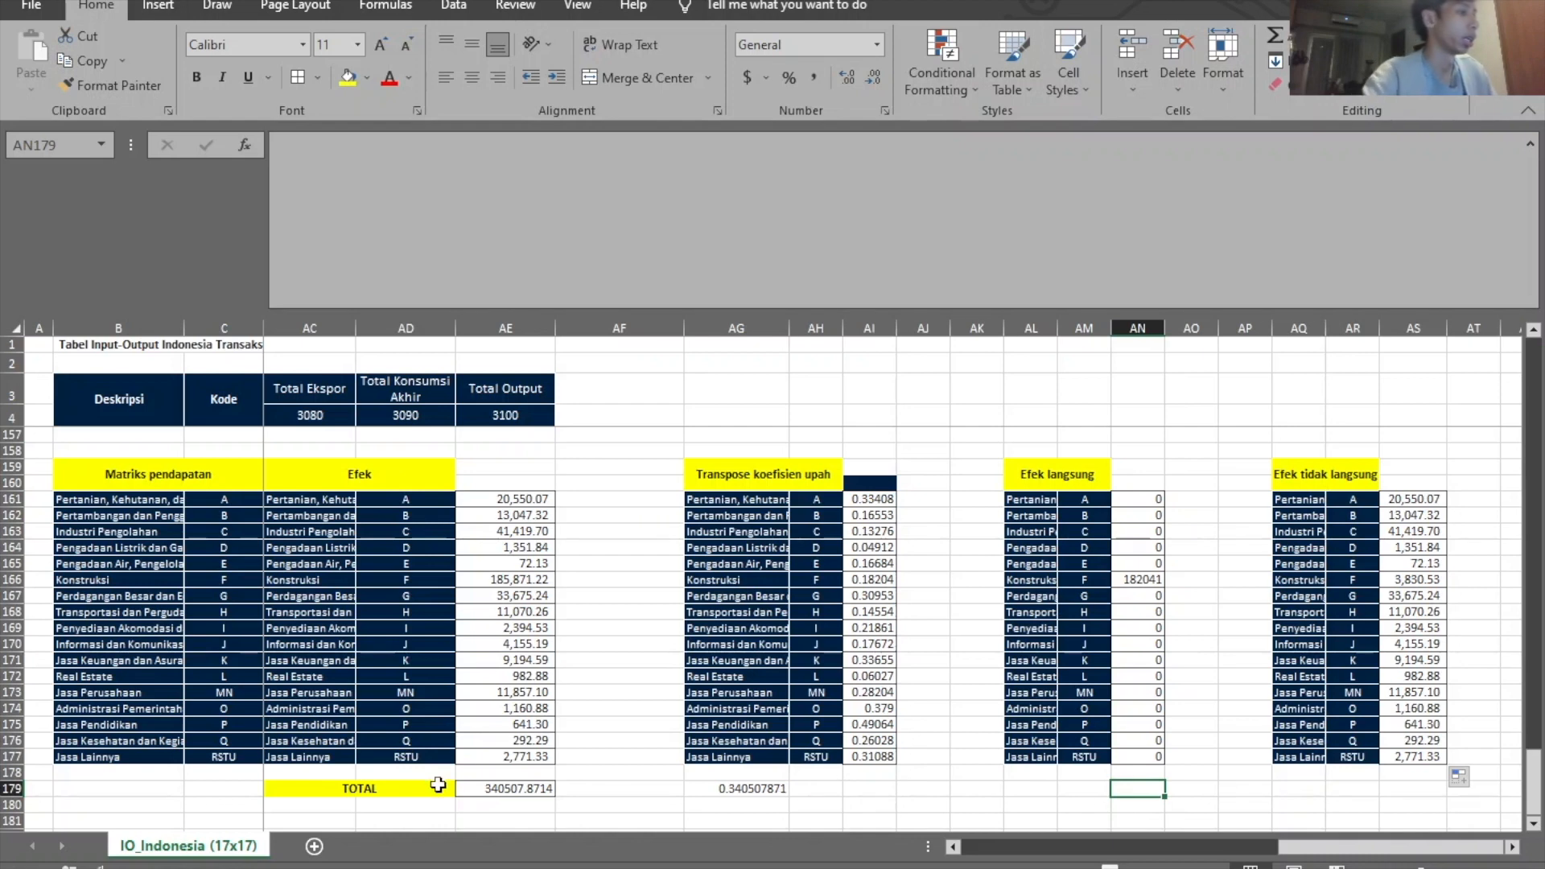
{"action": "left_click", "coordinate": [363, 788]}
{"action": "key", "text": "ctrl+c"}
{"action": "left_click", "coordinate": [1022, 794]}
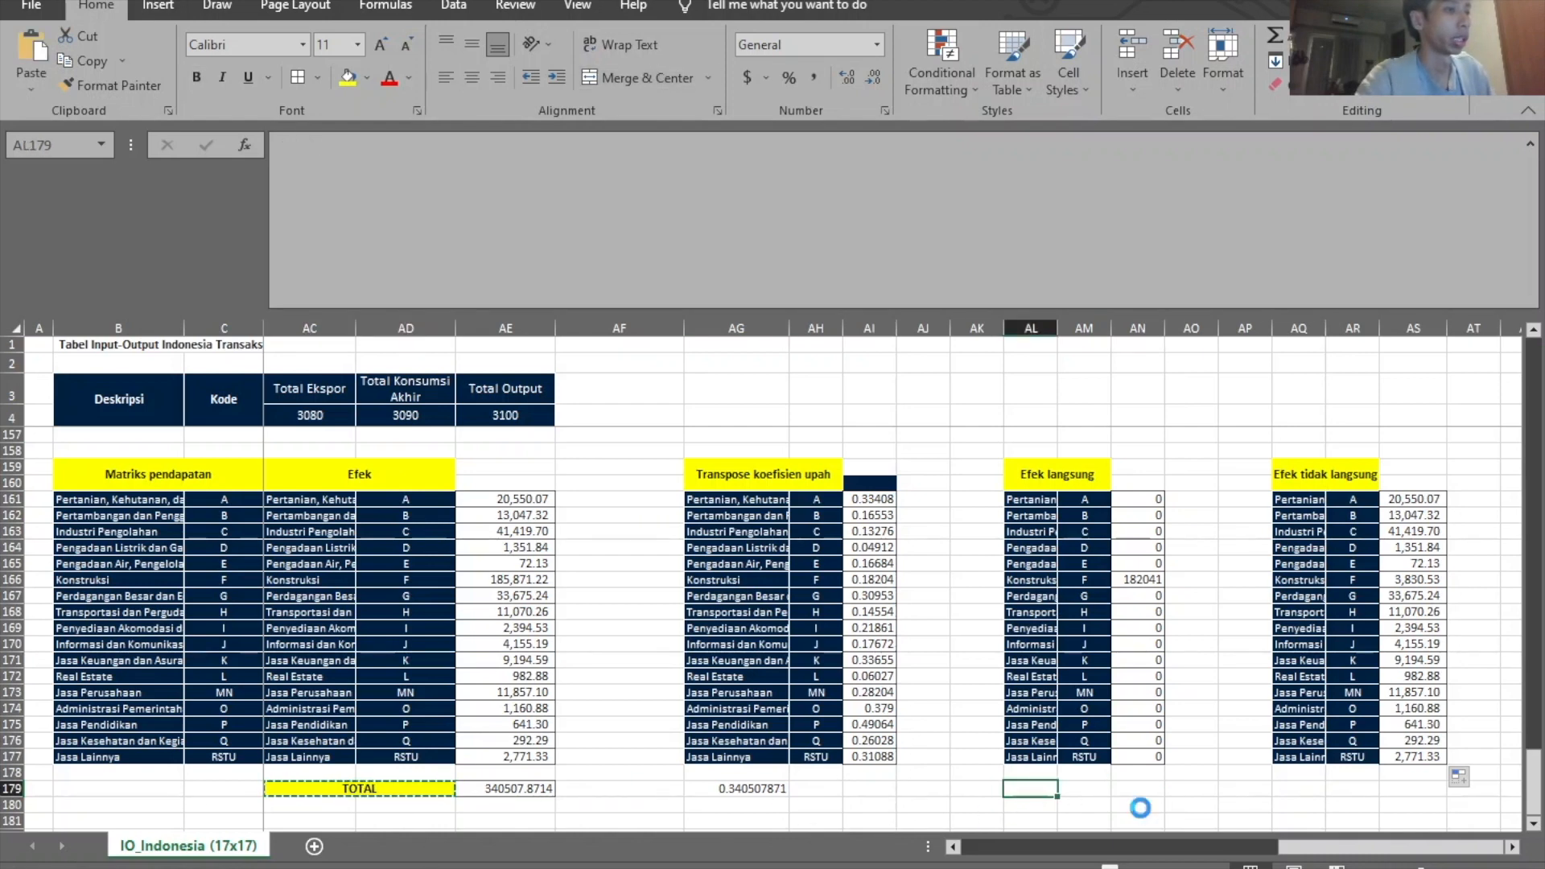
{"action": "key", "text": "ctrl+v"}
Total the direct effects in AN179 with =SUM(AN161:AN177)
{"action": "left_click", "coordinate": [1132, 789]}
{"action": "type", "text": "=sum("}
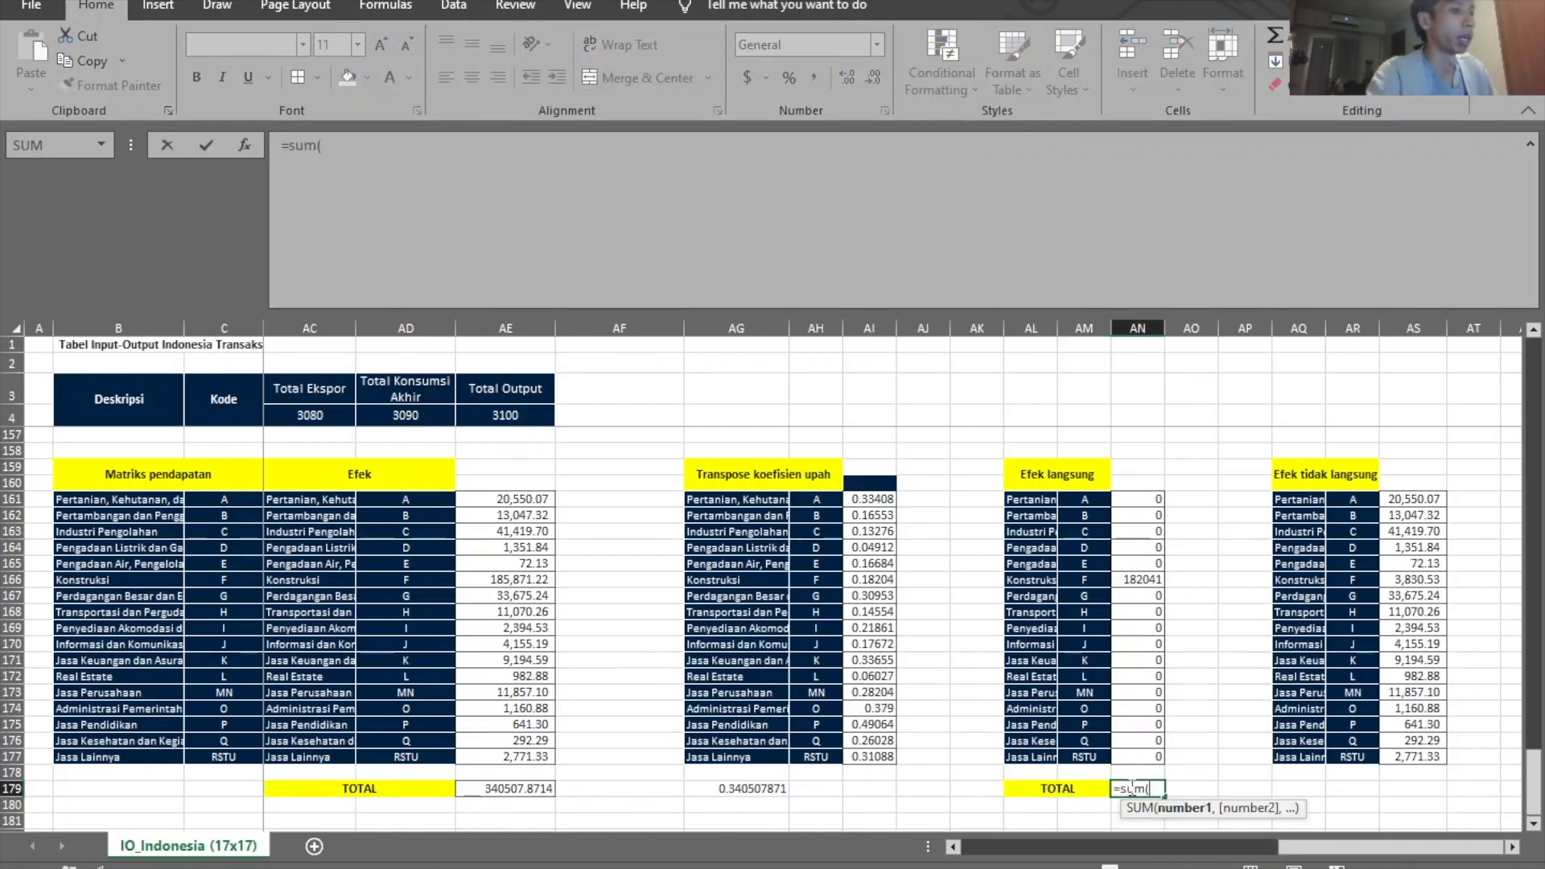
{"action": "key", "text": "Up"}
{"action": "key", "text": "Up"}
{"action": "key", "text": "shift+Up"}
{"action": "key", "text": "shift+Up"}
{"action": "key", "text": "shift+Up"}
{"action": "key", "text": "shift+Up"}
{"action": "key", "text": "shift+Up"}
{"action": "key", "text": "shift+Up"}
{"action": "key", "text": "shift+Up"}
{"action": "key", "text": "shift+Up"}
{"action": "key", "text": "shift+Up"}
{"action": "key", "text": "shift+Up"}
{"action": "key", "text": "shift+Up"}
{"action": "key", "text": "shift+Up"}
{"action": "key", "text": "shift+Up"}
{"action": "key", "text": "shift+Up"}
{"action": "key", "text": "shift+Up"}
{"action": "key", "text": "shift+Up"}
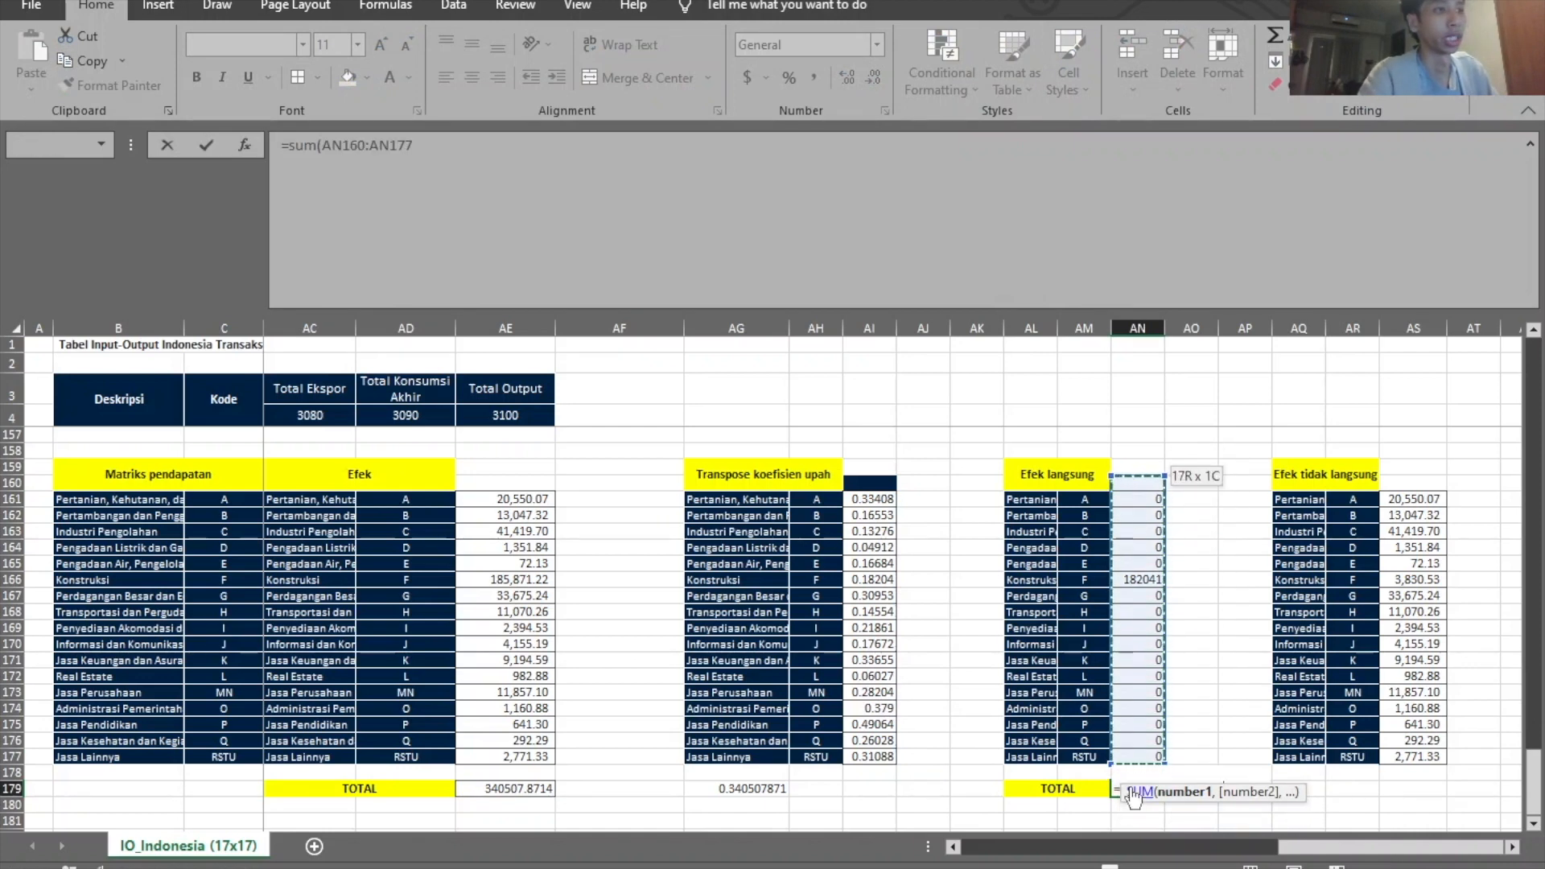
{"action": "key", "text": "Return"}
{"action": "left_click", "coordinate": [1132, 789]}
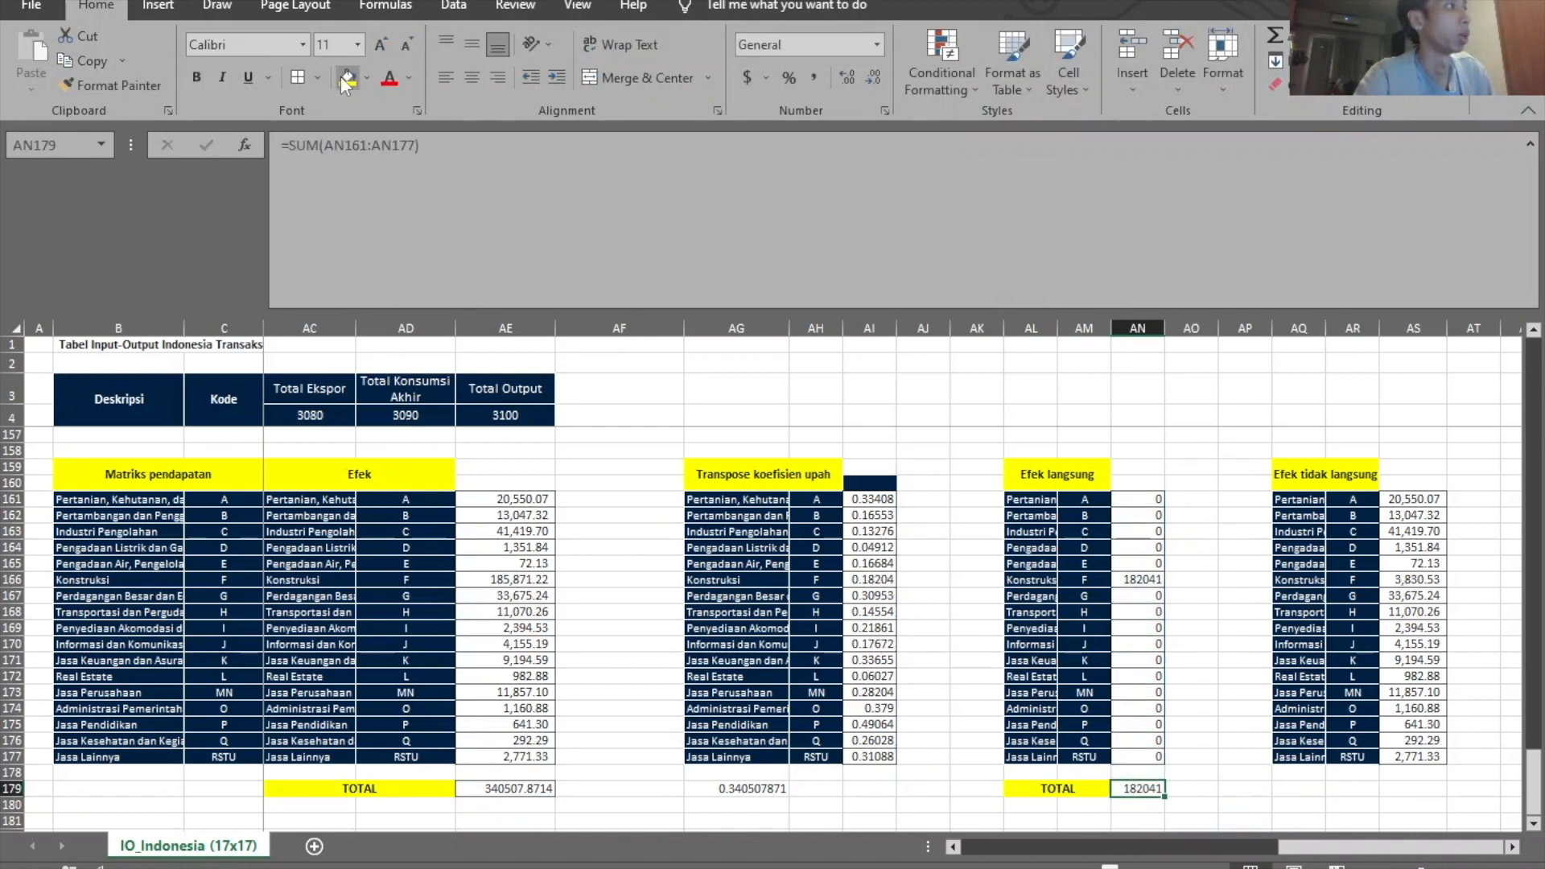
Copy the TOTAL label and sum formula from AL179:AN179 to AQ179 to total the indirect effects
{"action": "left_click_drag", "start_coordinate": [1050, 794], "coordinate": [1138, 791]}
{"action": "key", "text": "ctrl+c"}
{"action": "left_click", "coordinate": [1295, 790]}
{"action": "key", "text": "ctrl+v"}
{"action": "left_click", "coordinate": [1400, 790]}
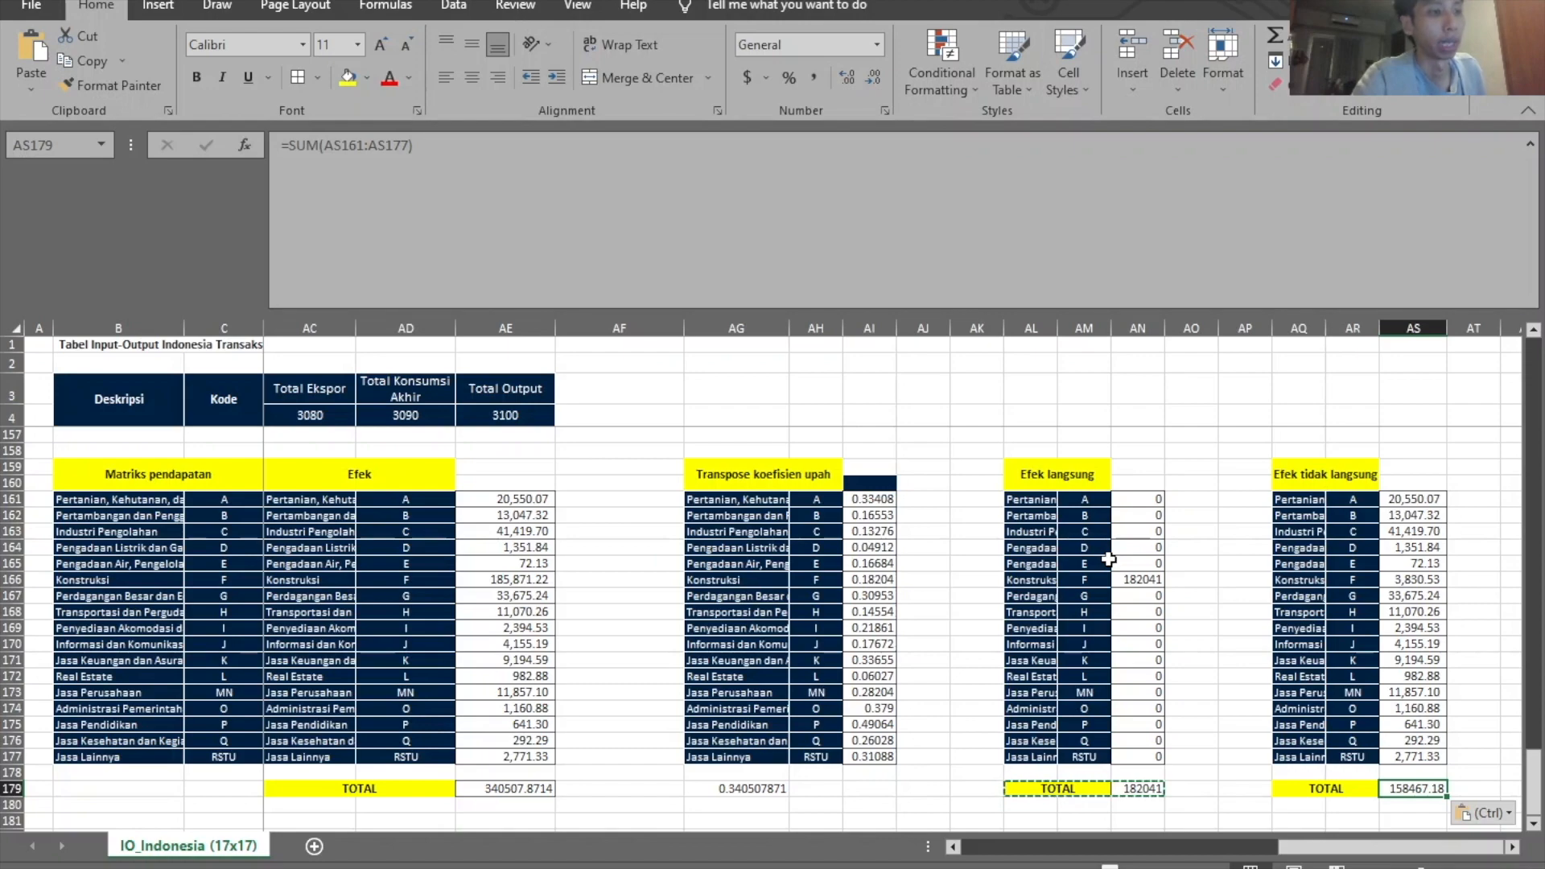
{"action": "key", "text": "Down"}
{"action": "key", "text": "Down"}
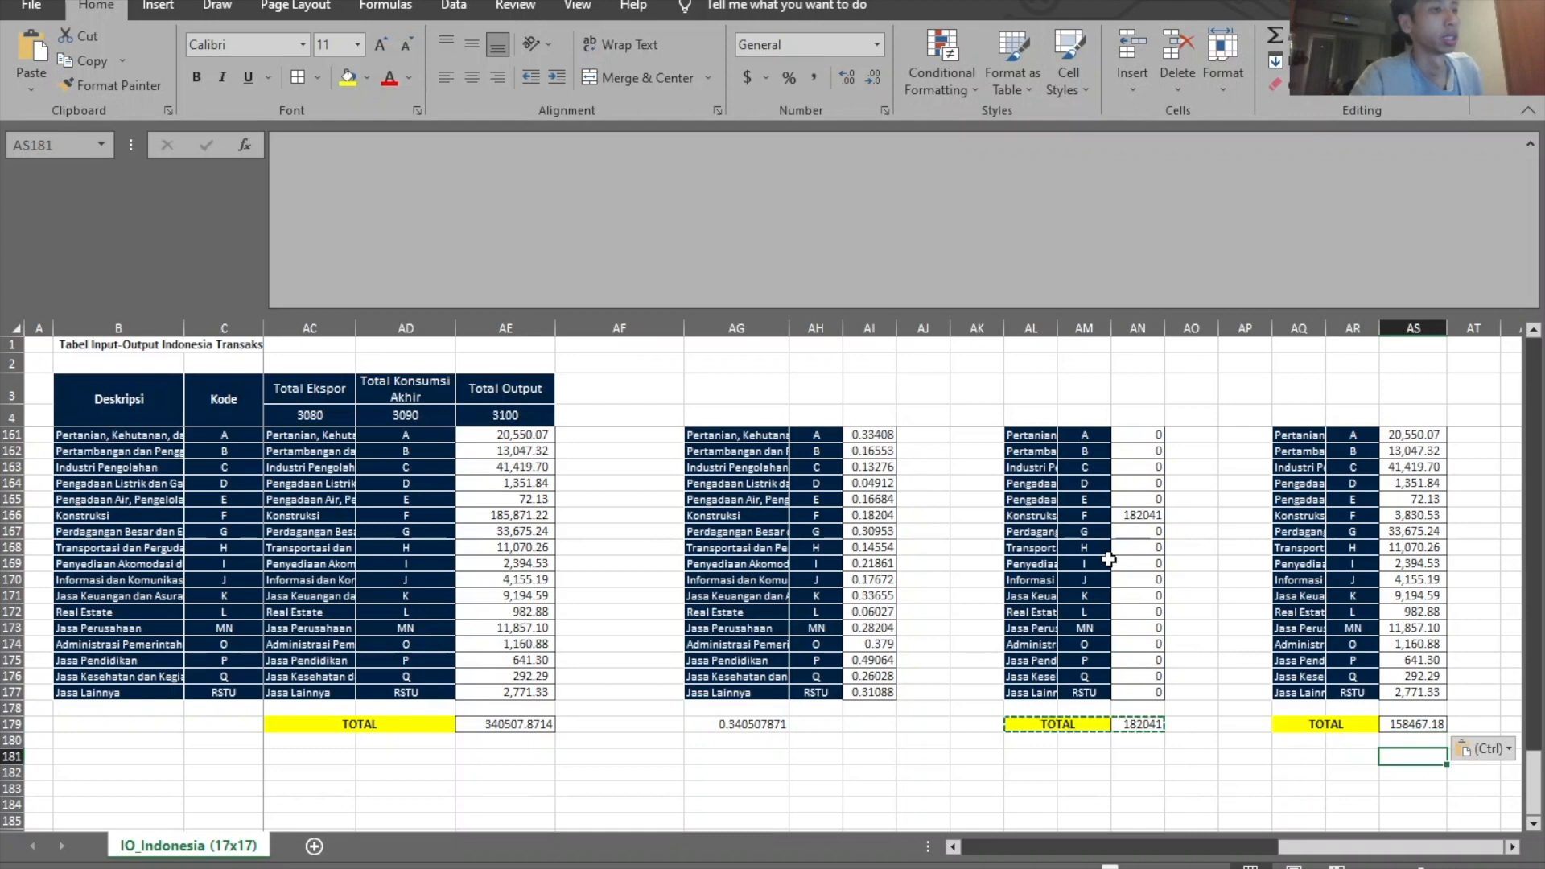
{"action": "key", "text": "ctrl+s"}
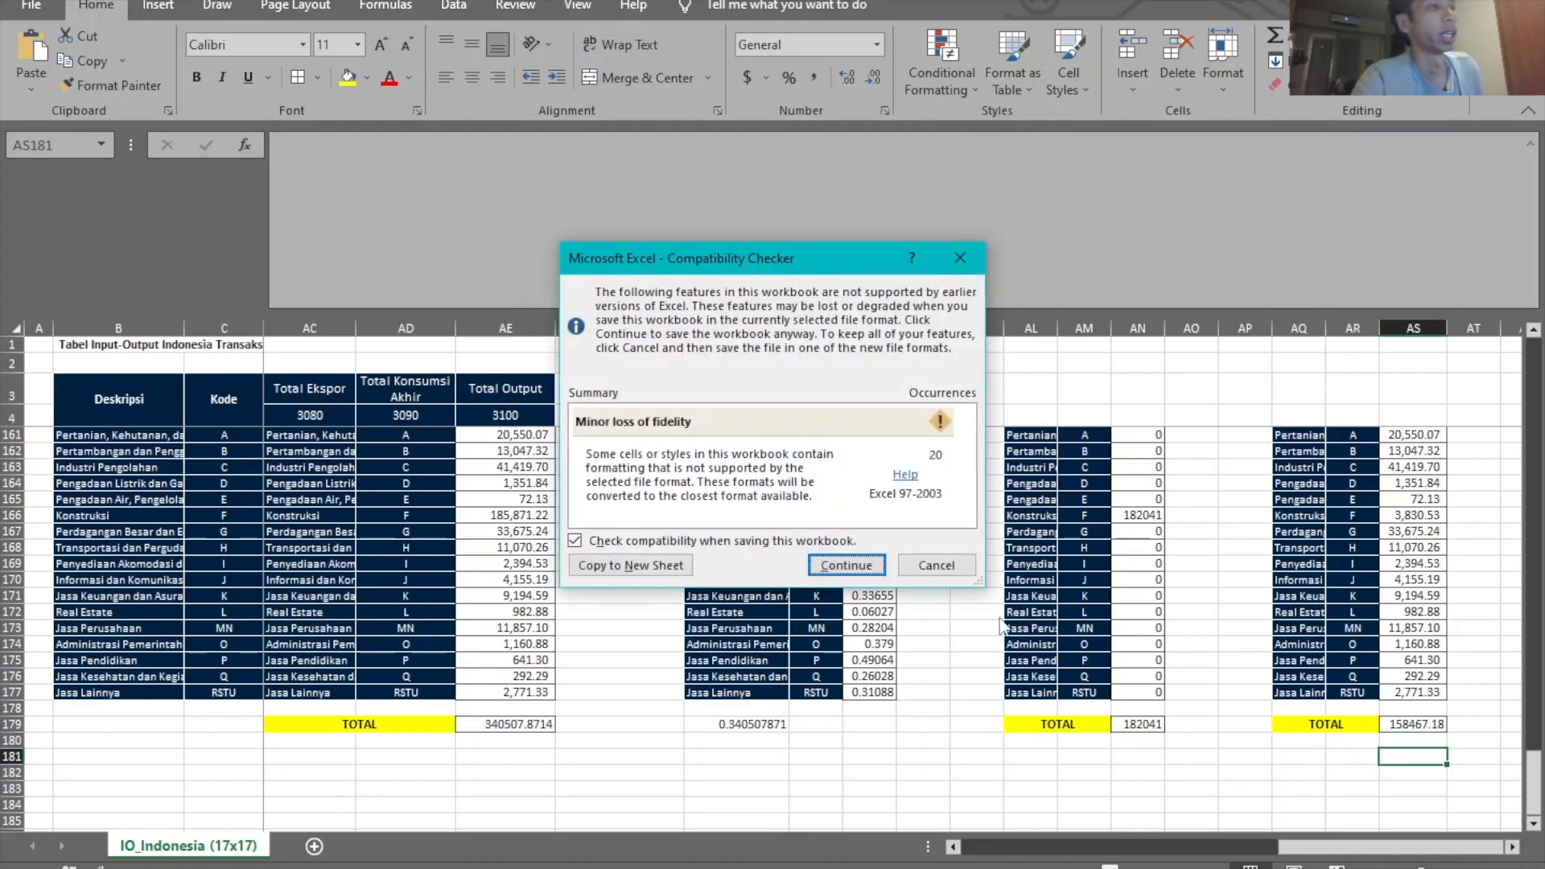
{"action": "left_click", "coordinate": [937, 563]}
{"action": "left_click", "coordinate": [1307, 519]}
{"action": "scroll", "coordinate": [1396, 547], "scroll_direction": "up", "scroll_amount": 1}
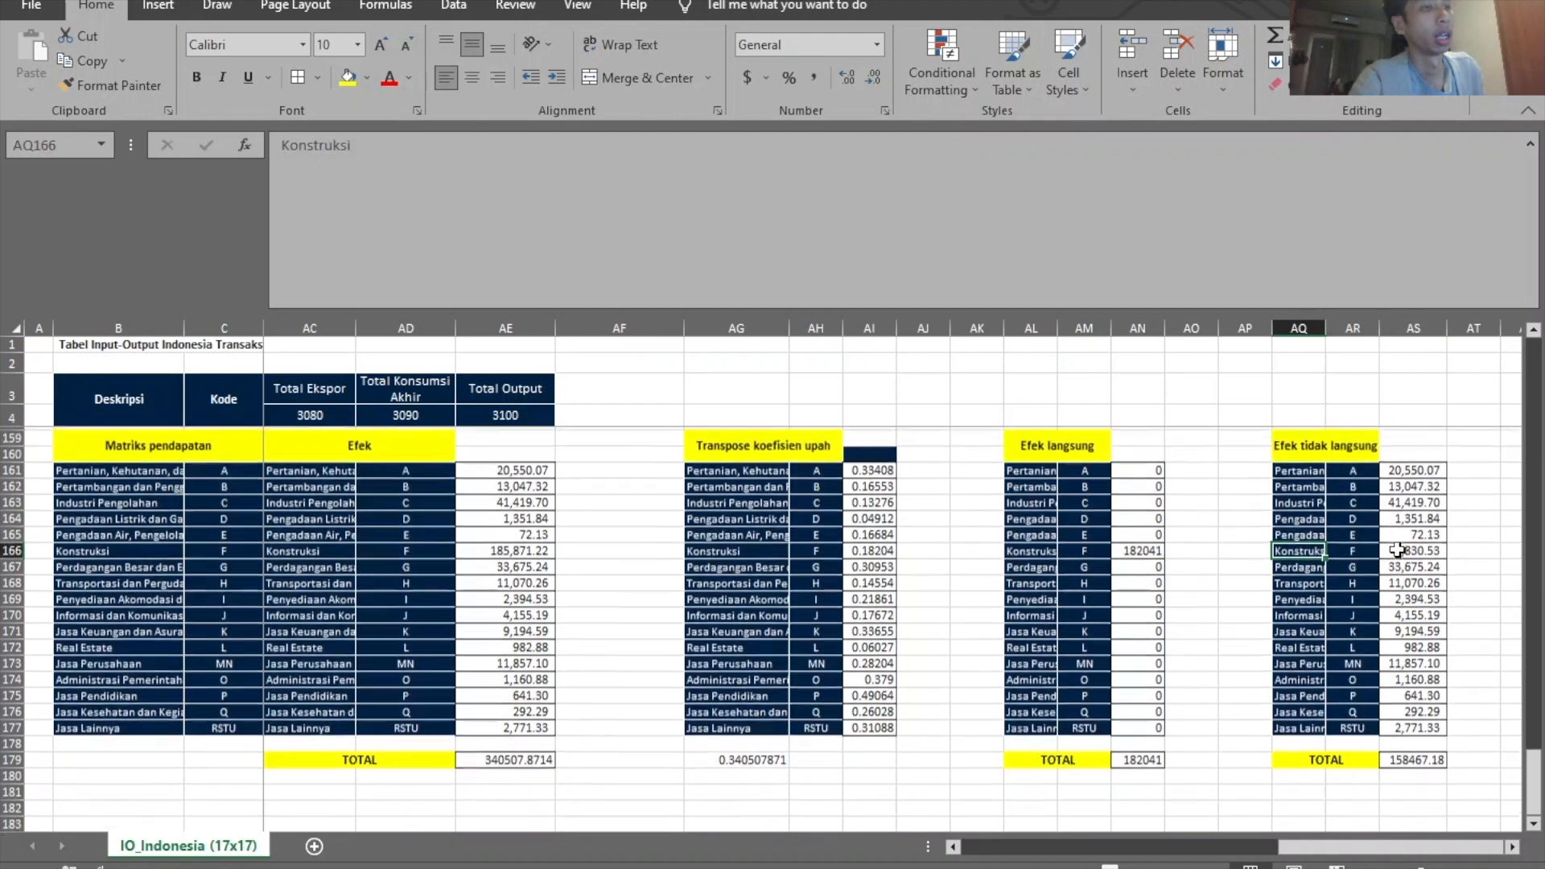